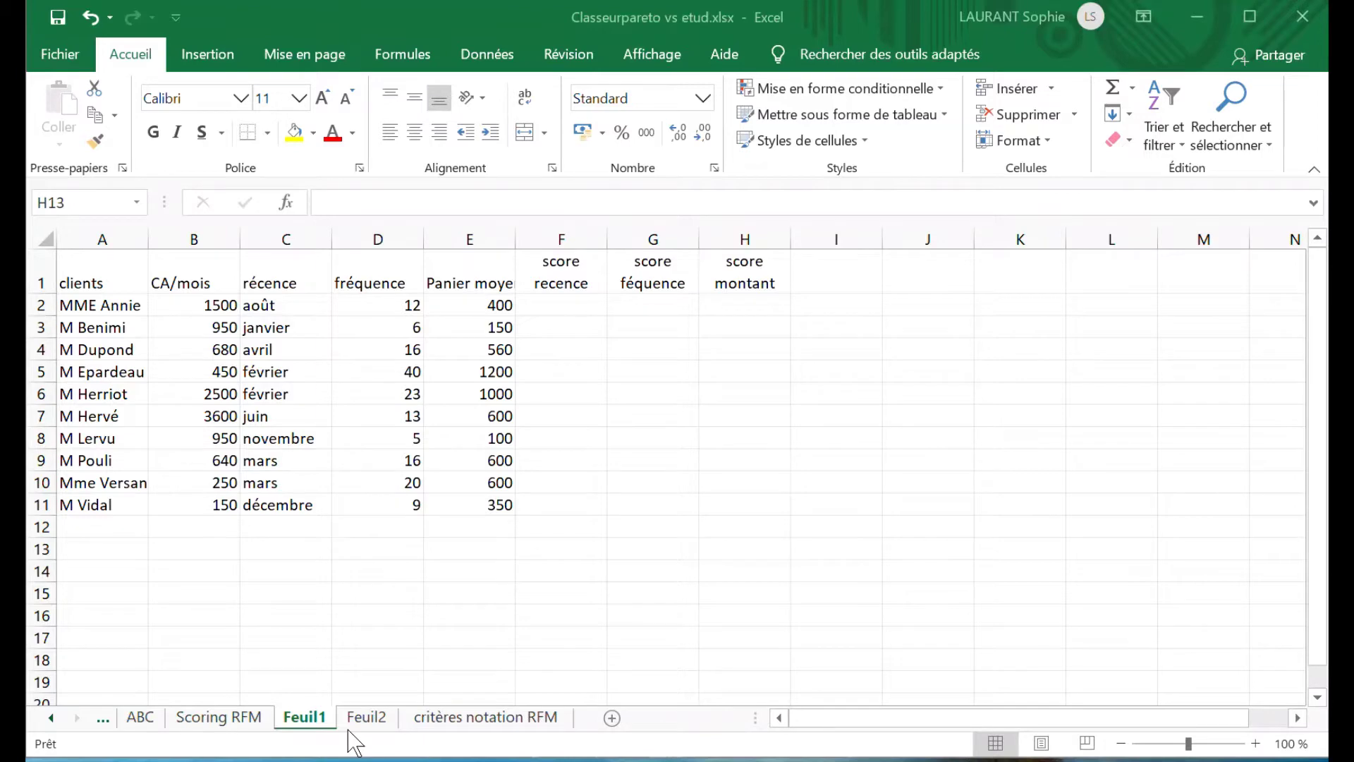
Wrap the text of the "Panier moyen" heading in cell E1
click(463, 268)
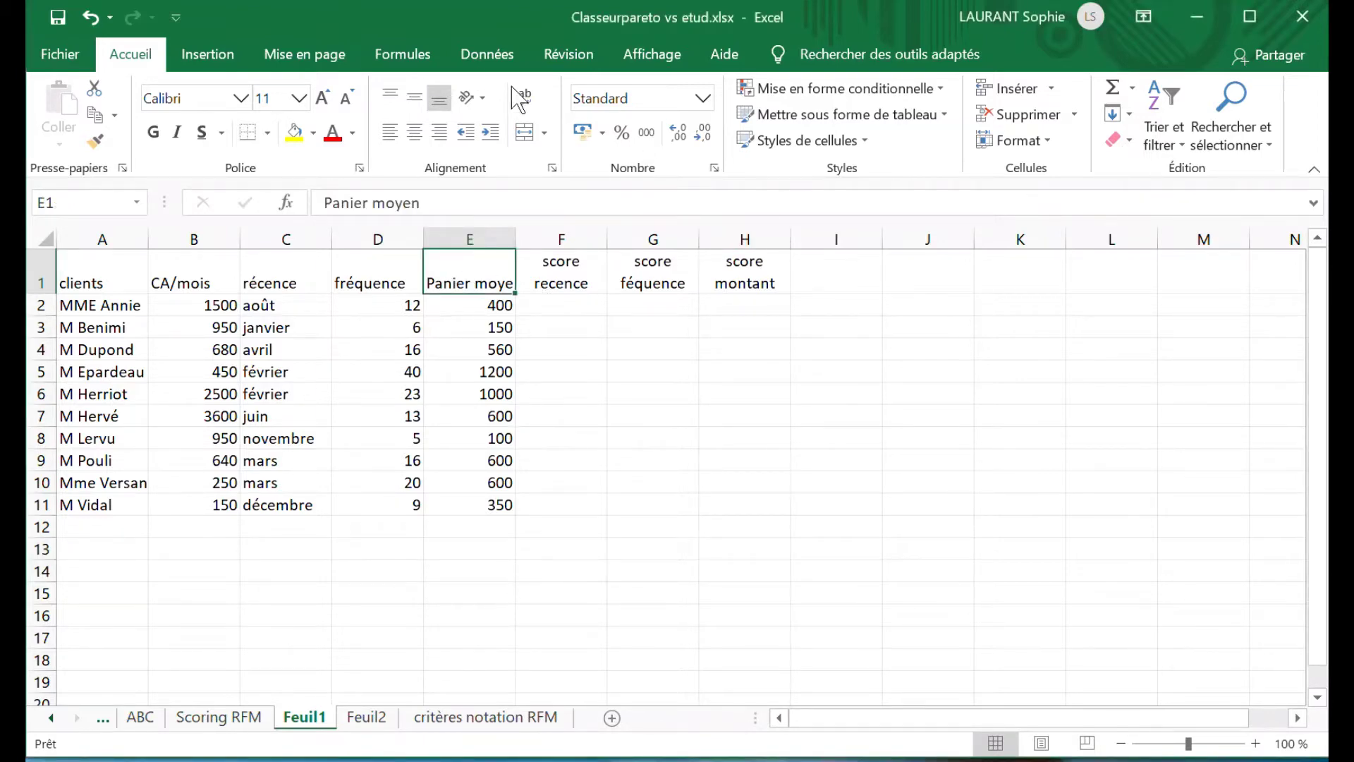
click(525, 99)
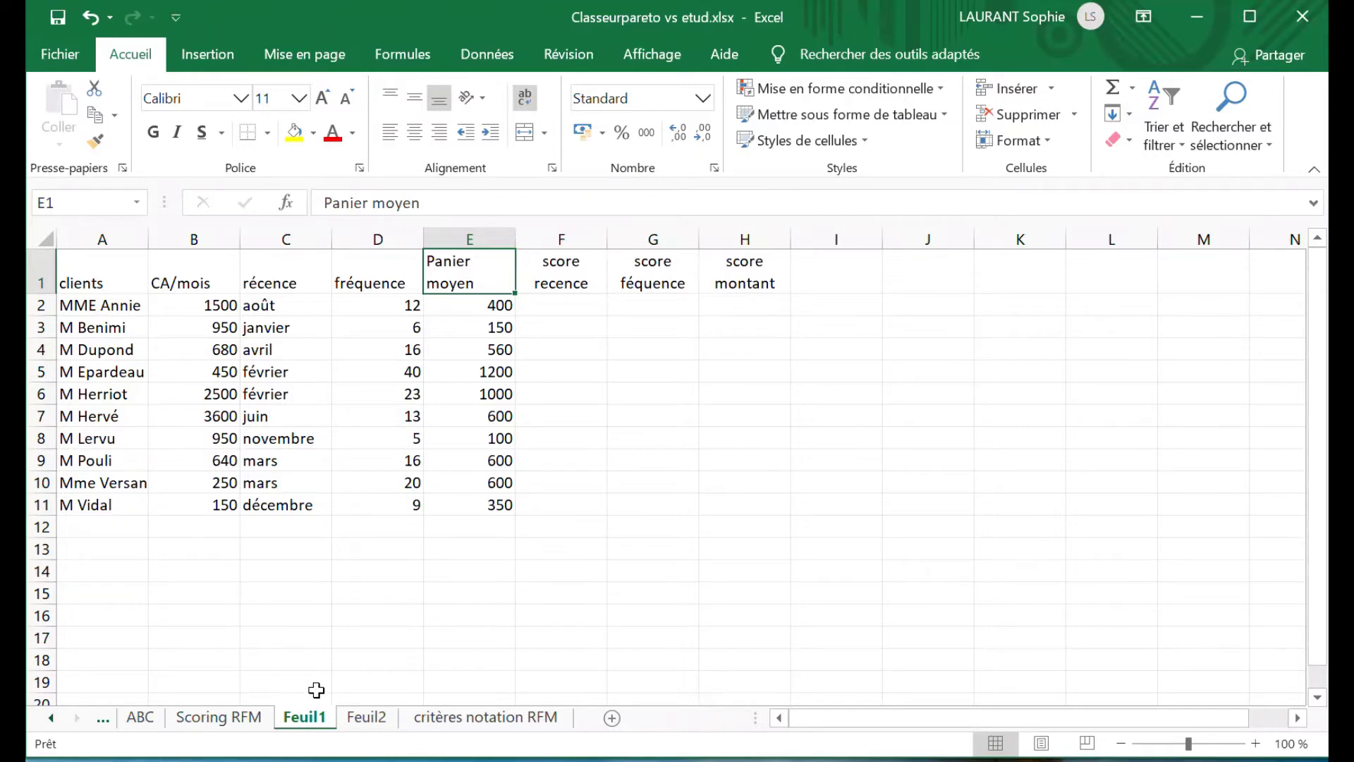
Compare the client table on Feuil1 with the month-by-month recency points on Feuil2, finishing at cell F2 of Feuil1
click(386, 719)
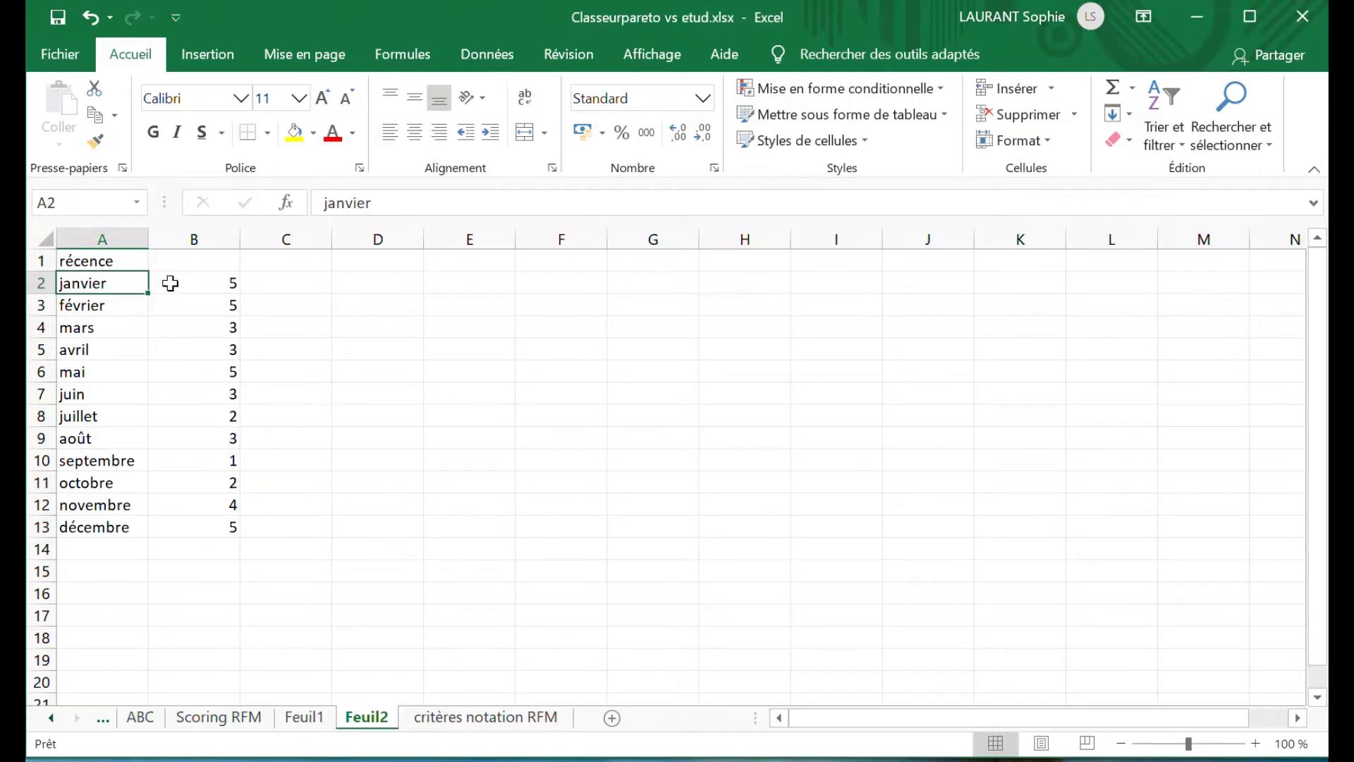
click(302, 720)
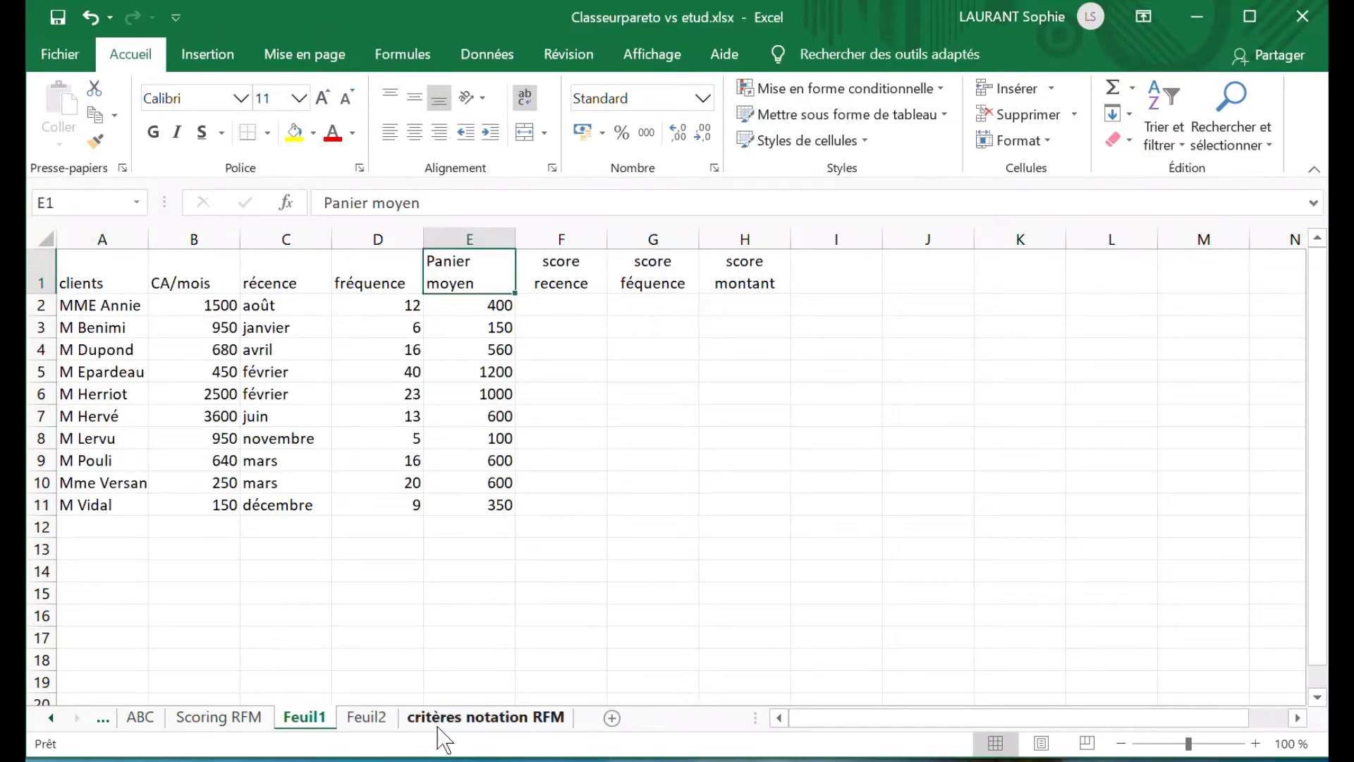
click(367, 719)
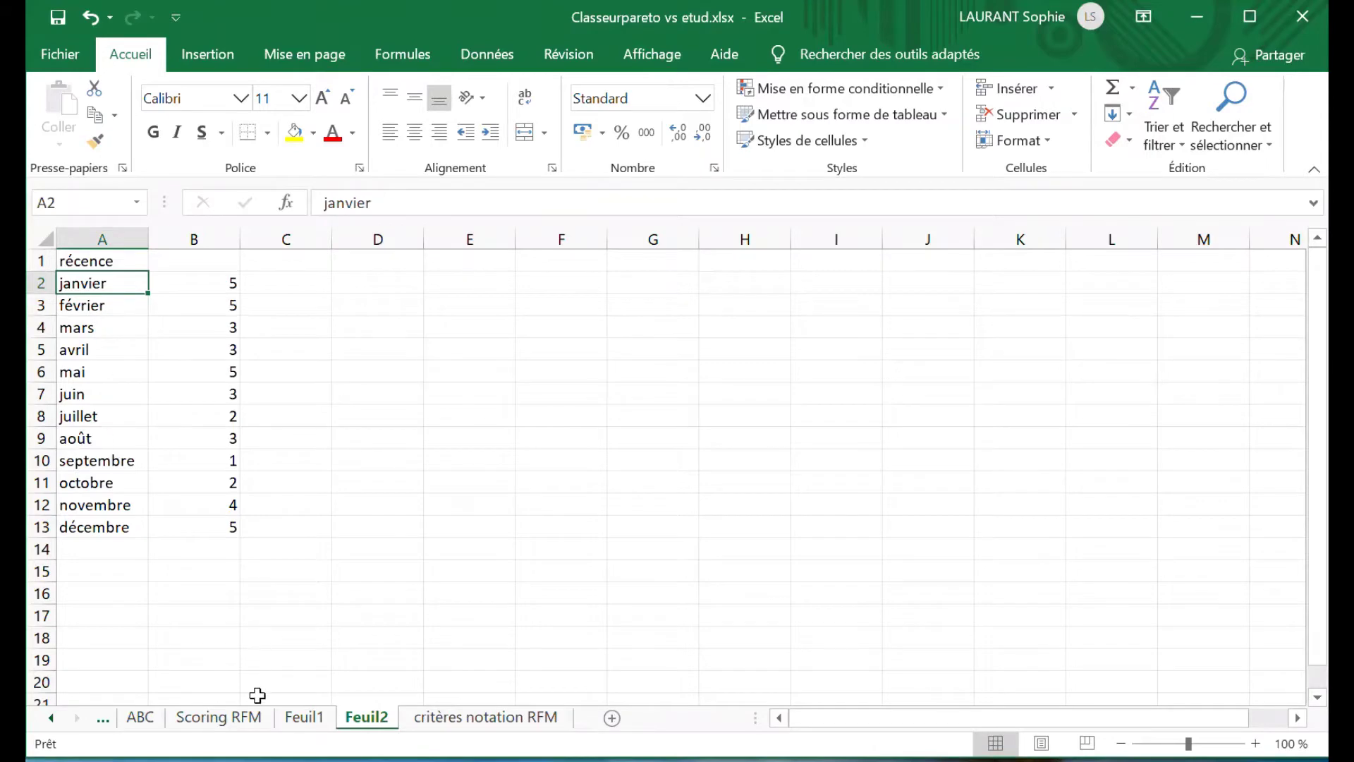
click(289, 720)
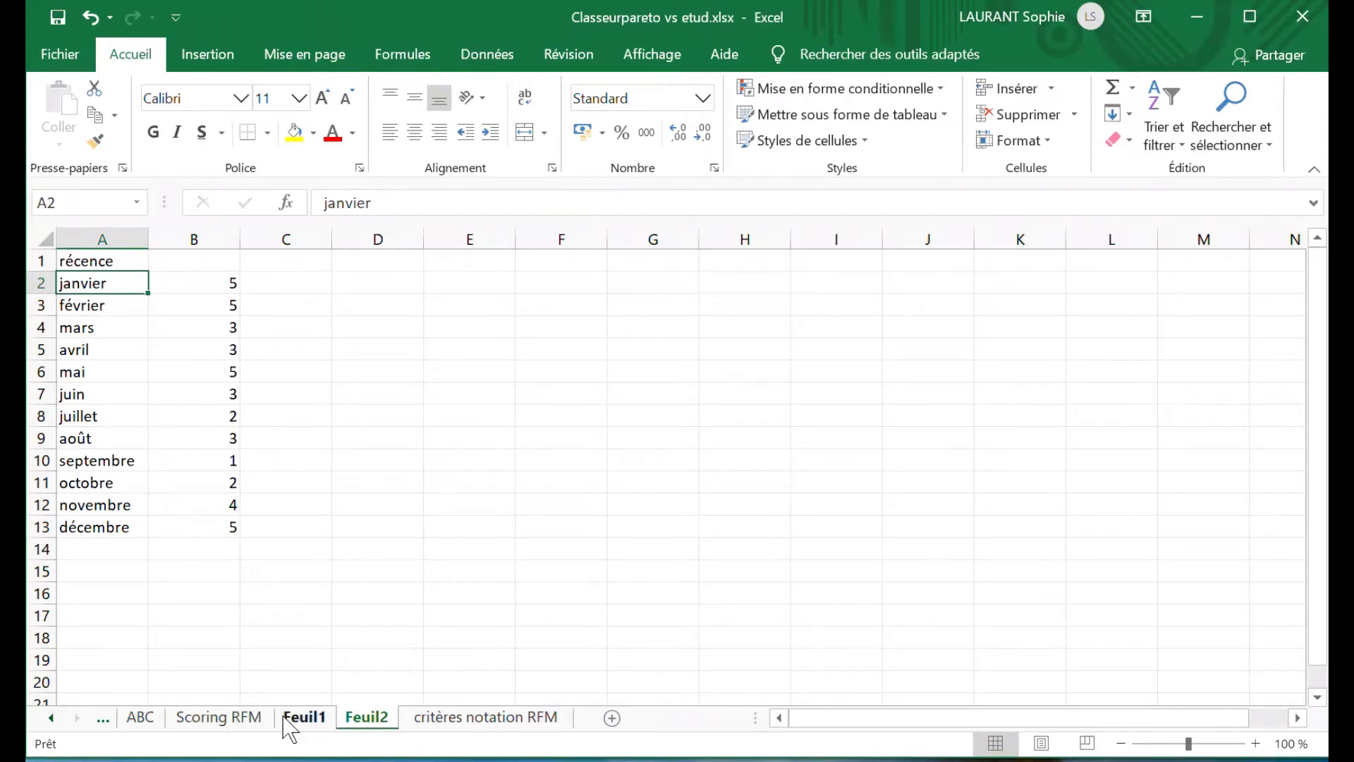
click(557, 299)
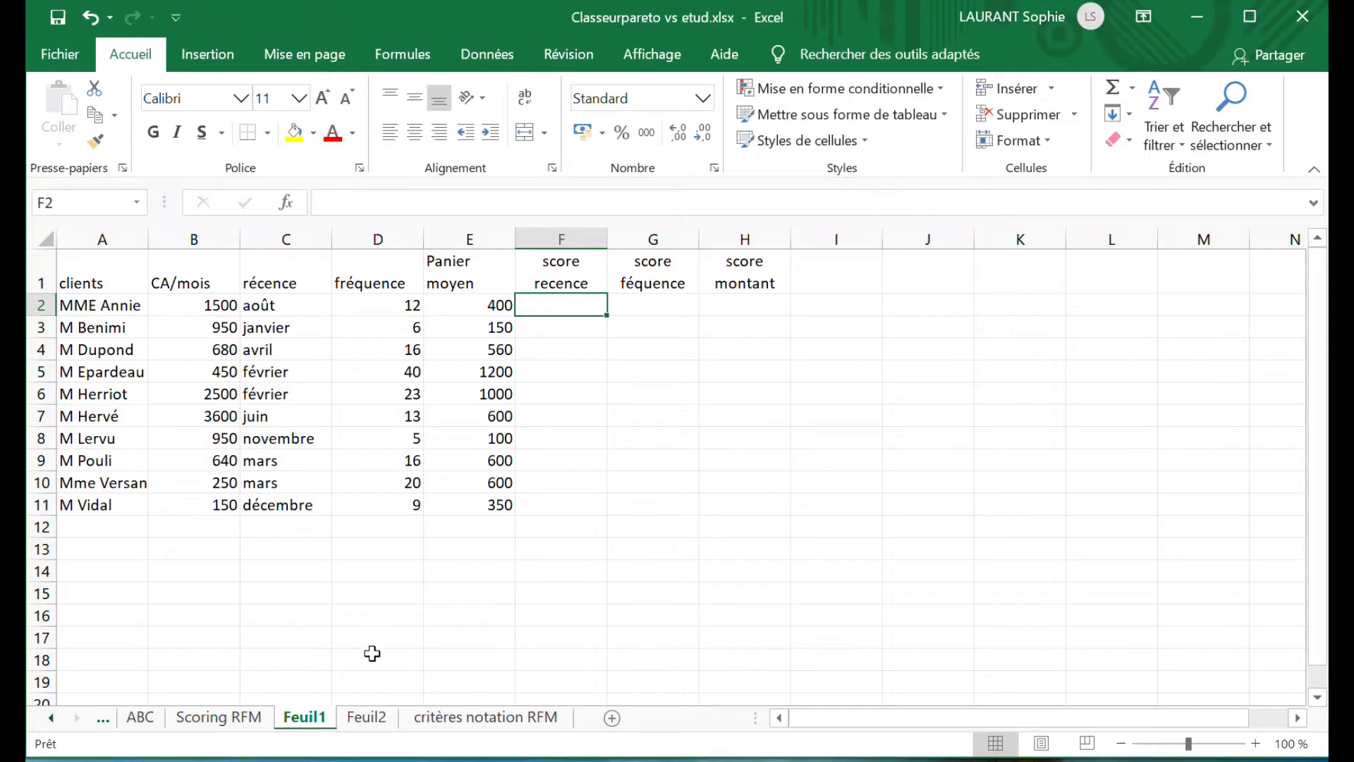
Add the heading "points" in cell B1 of Feuil2, above the scores for each month
click(364, 717)
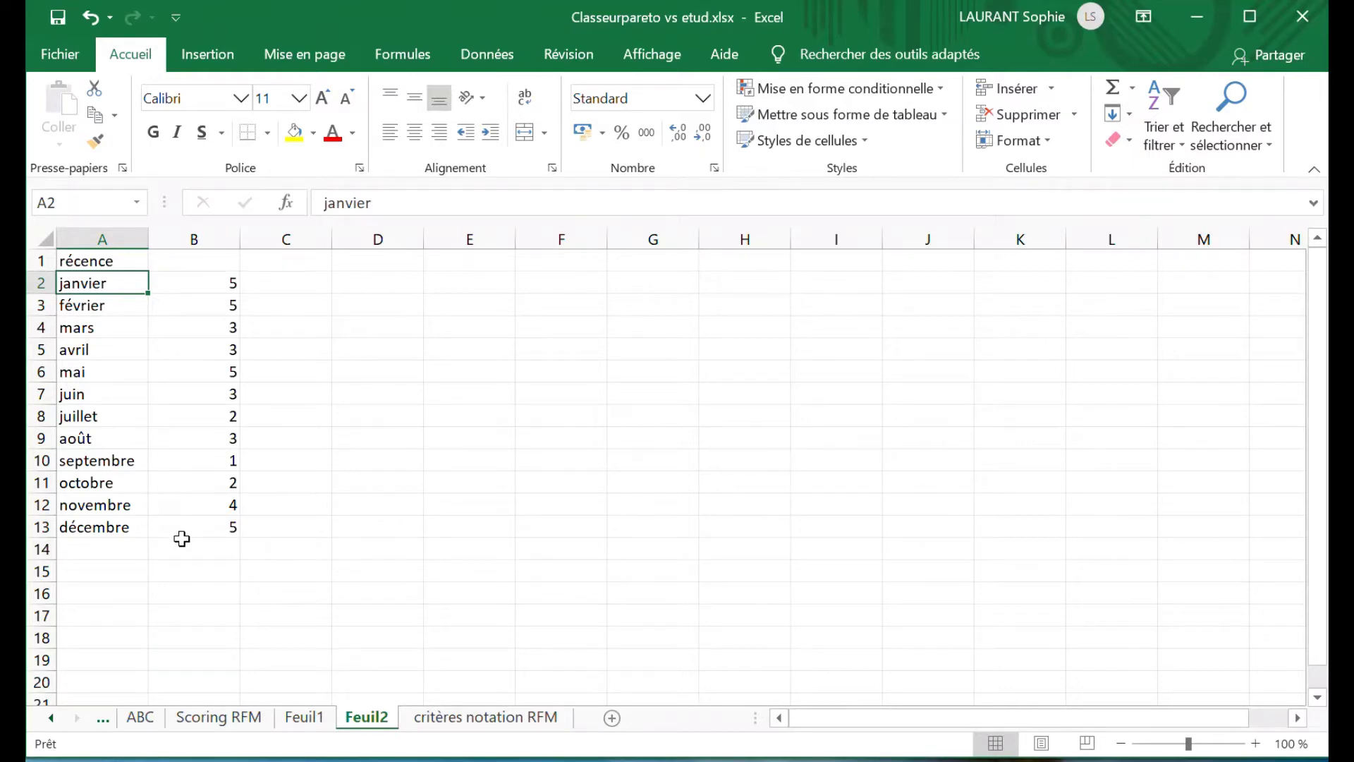
click(209, 281)
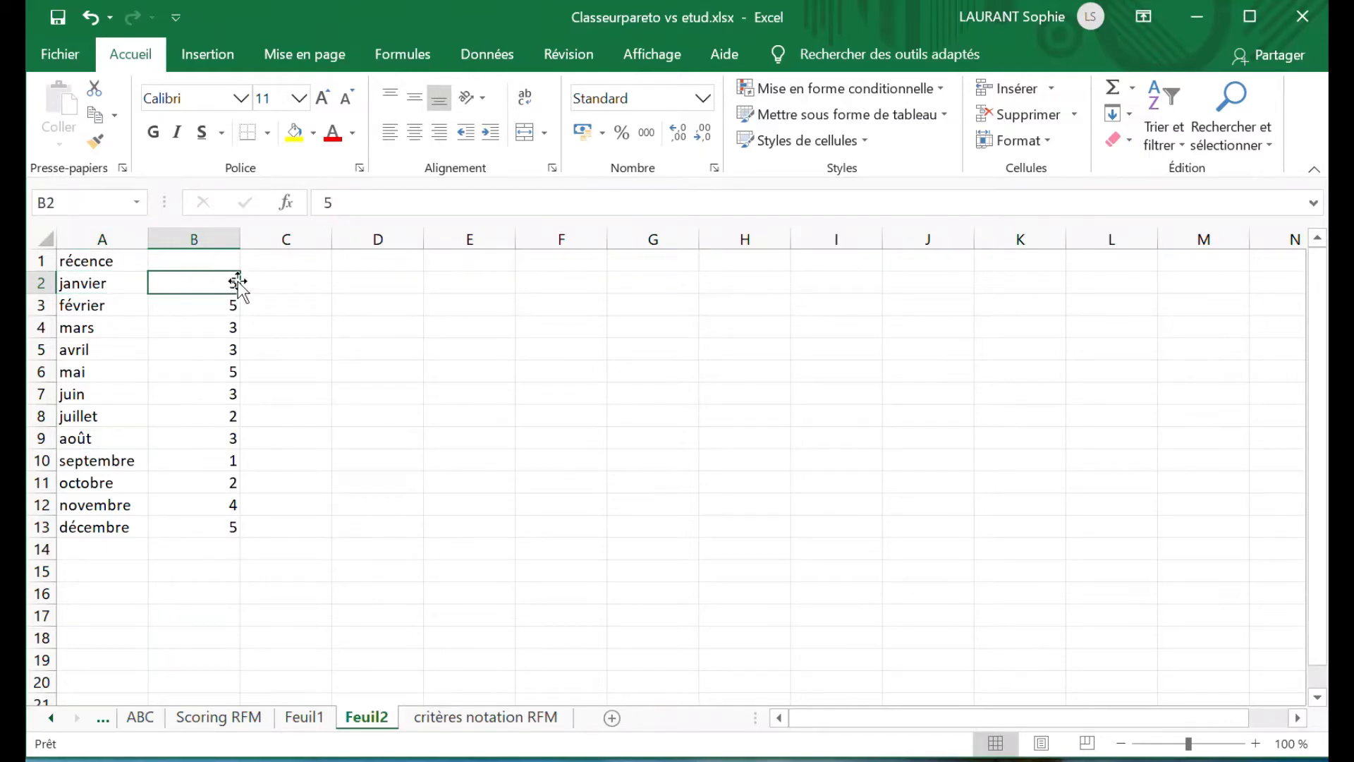
click(225, 259)
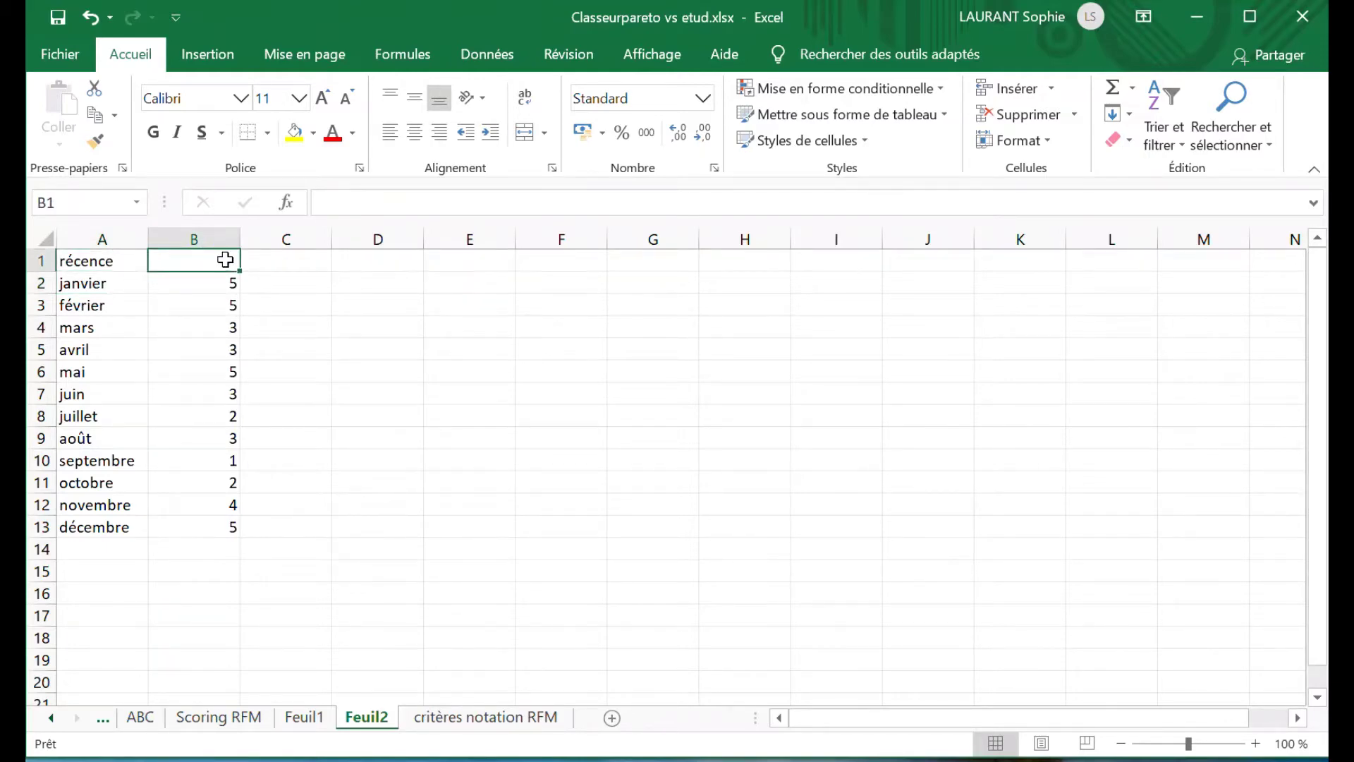
text(points)
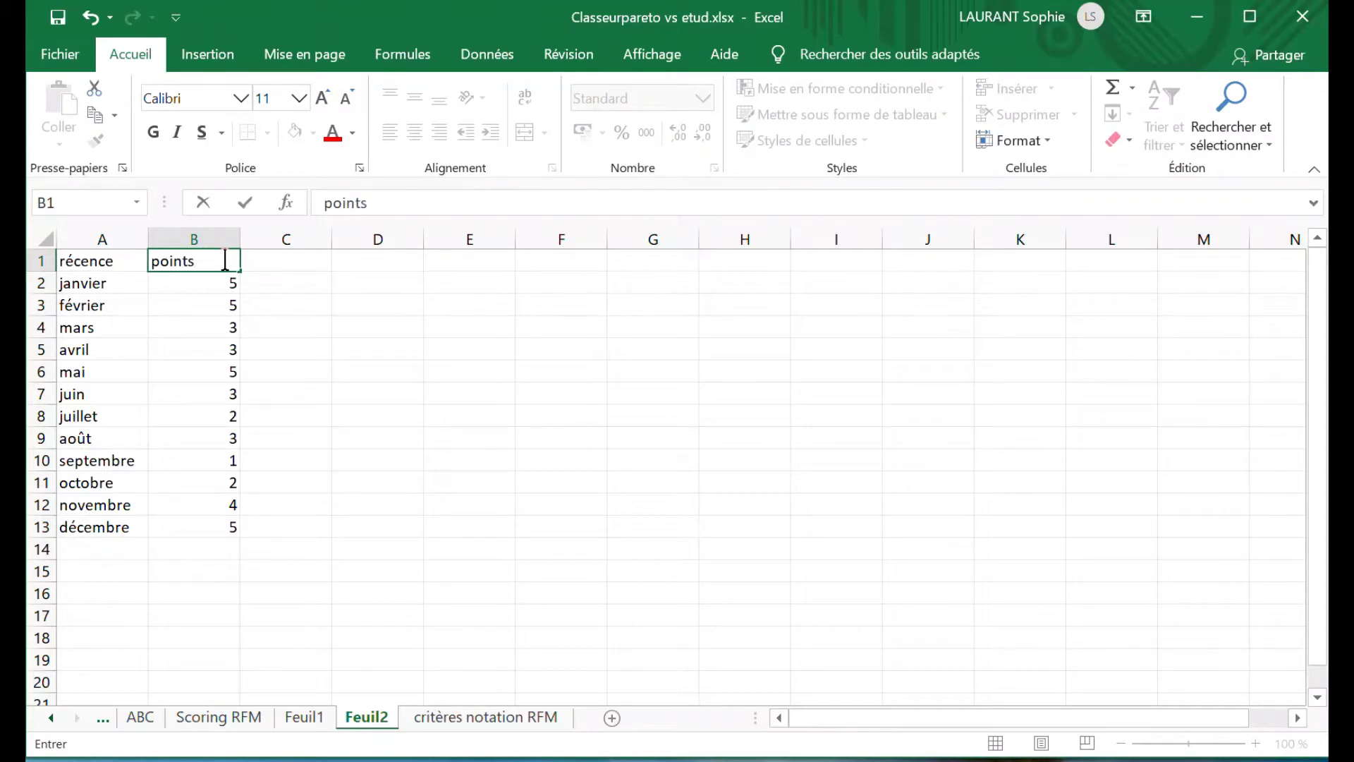
click(212, 280)
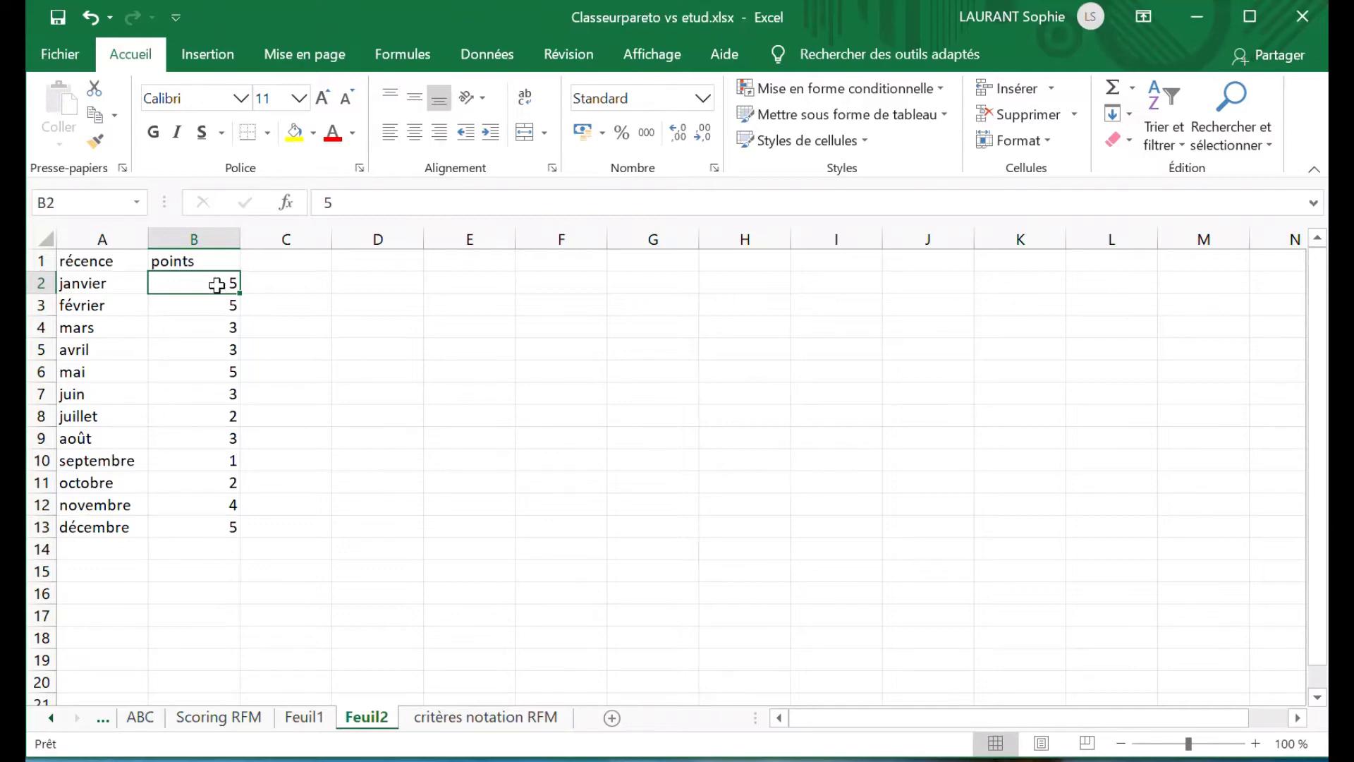
click(616, 457)
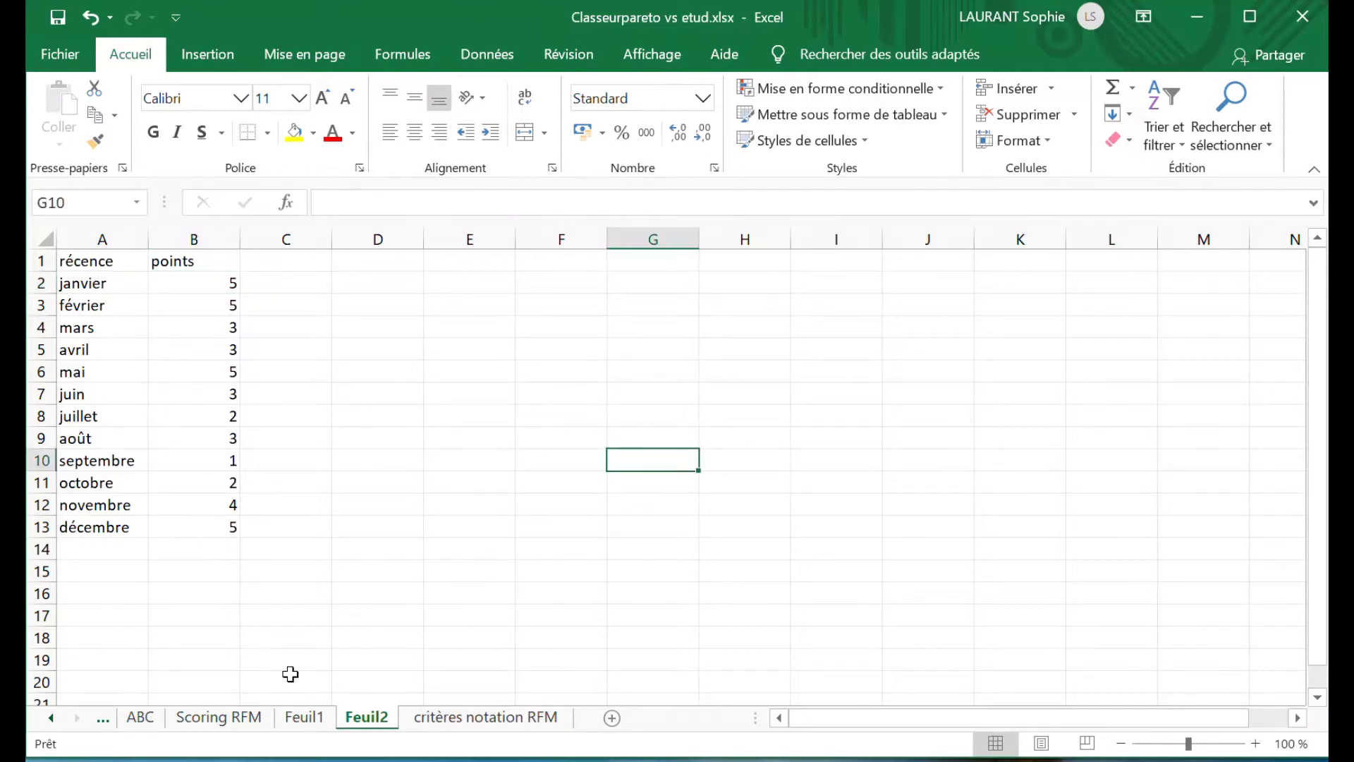
Insert a RECHERCHEV function in cell F2 of Feuil1, with C2 as the lookup value
click(308, 718)
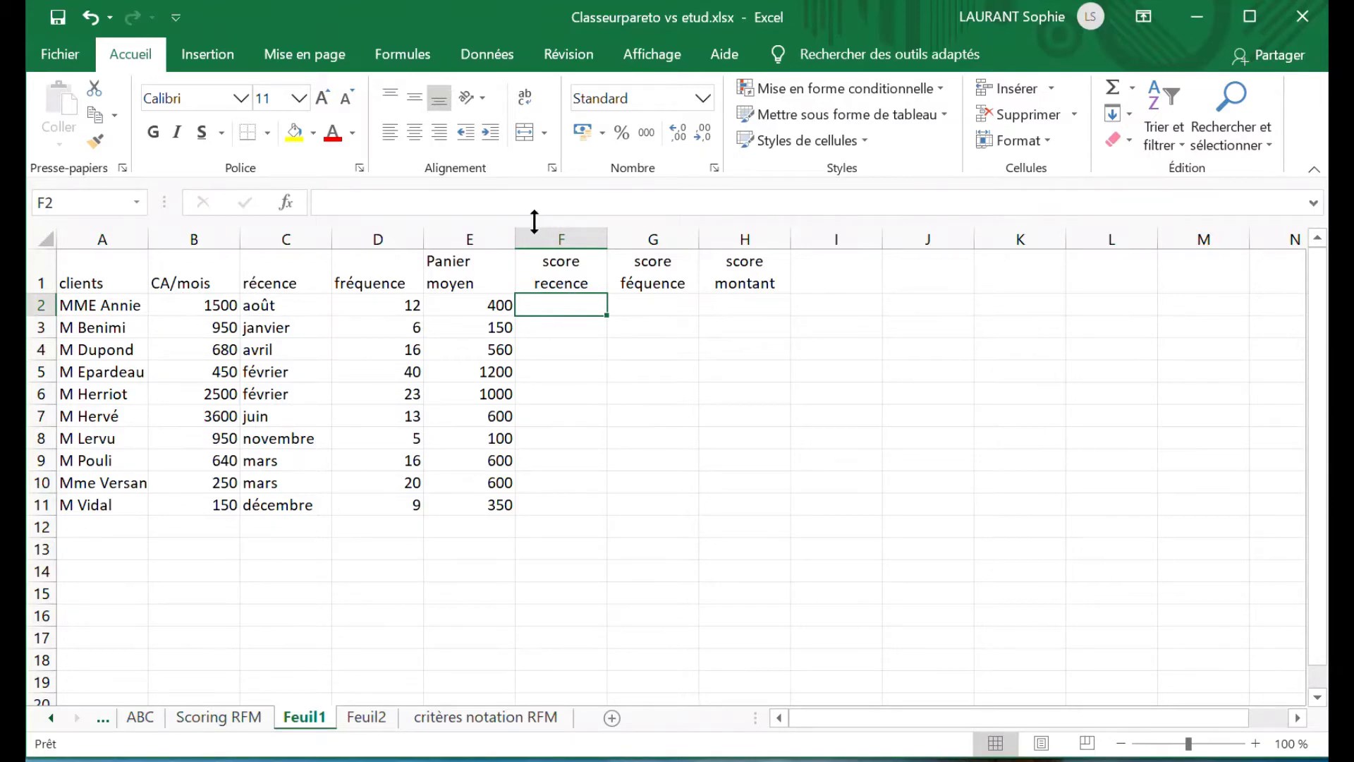
click(363, 201)
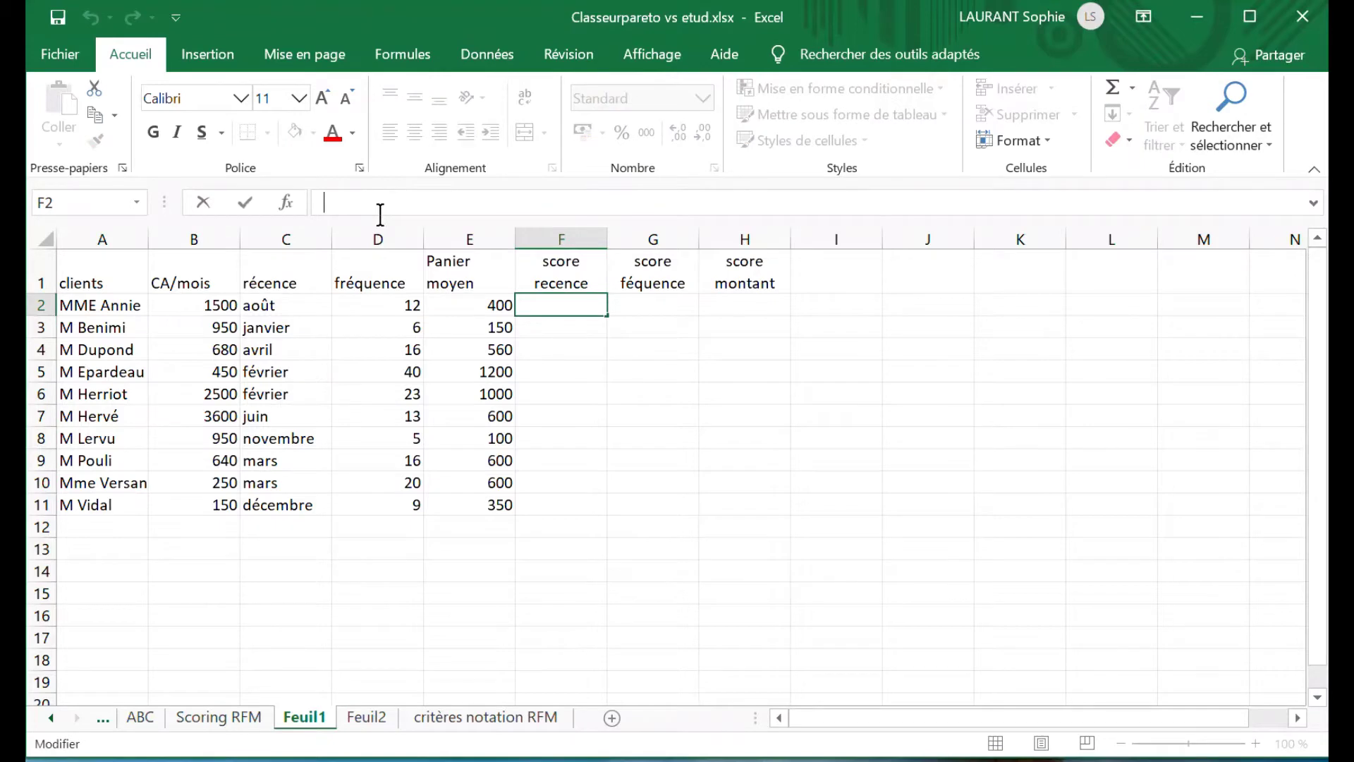
text(=)
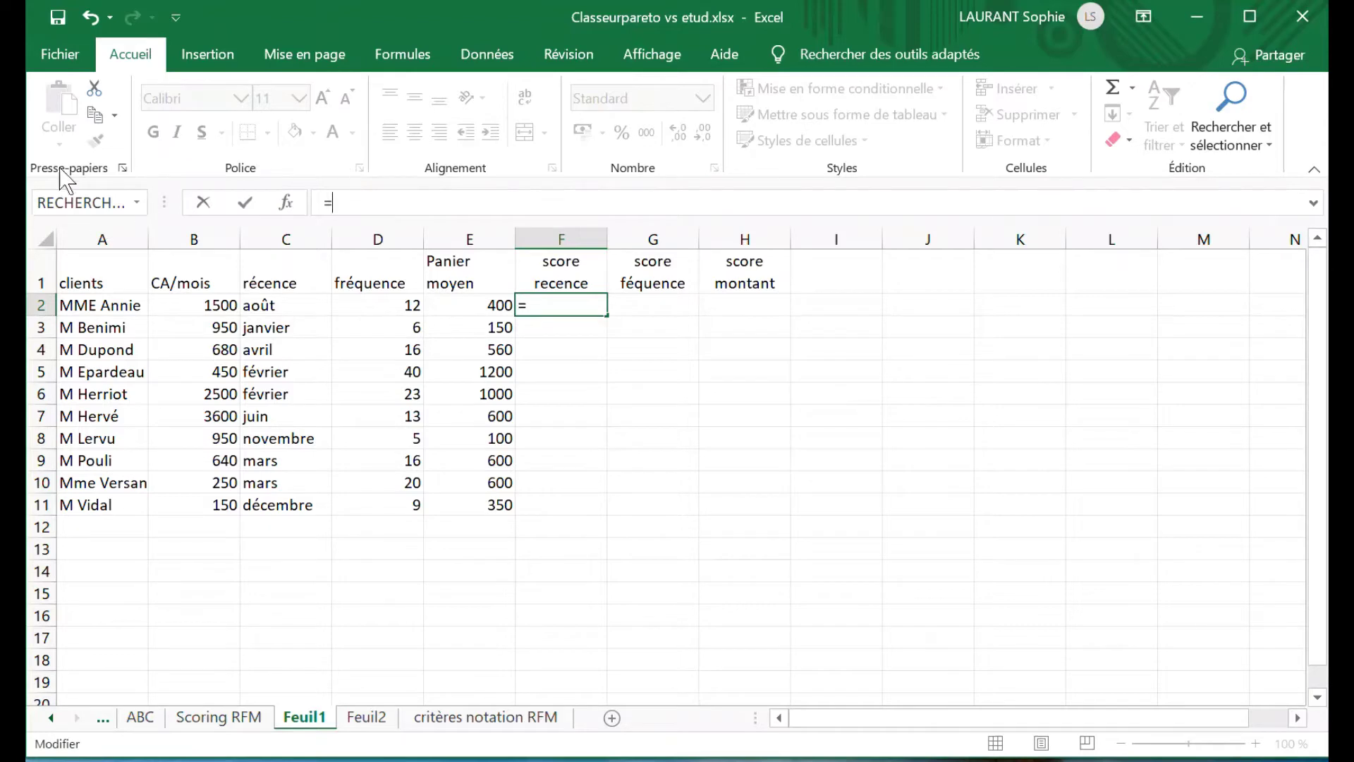
click(420, 68)
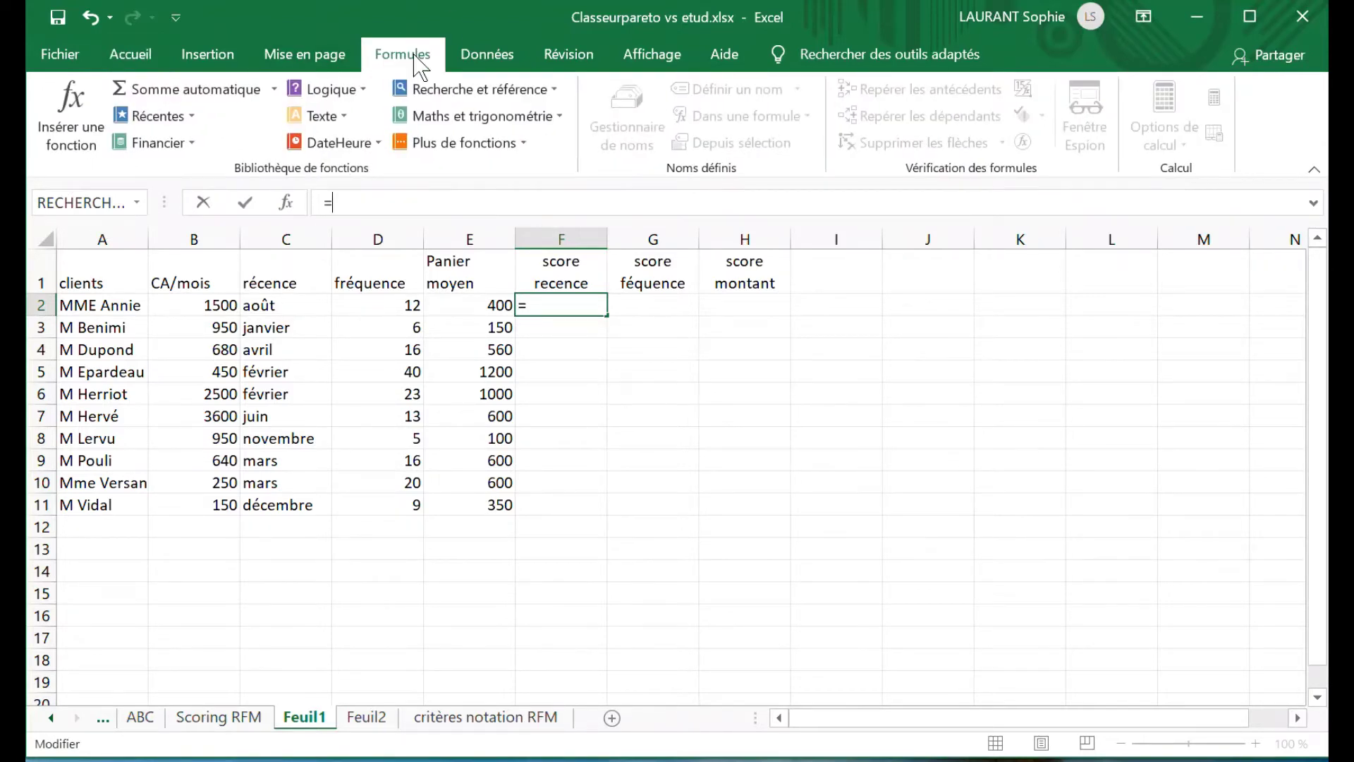
click(554, 92)
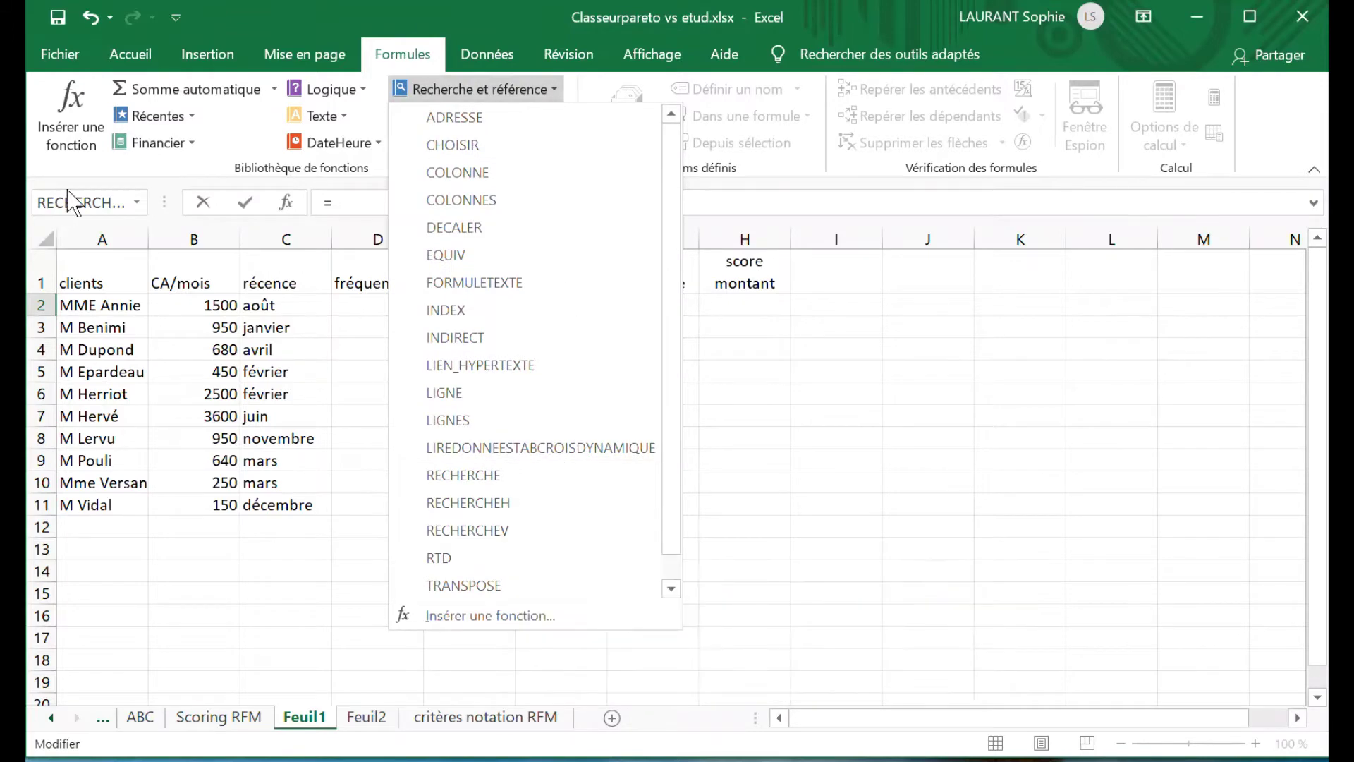
click(555, 90)
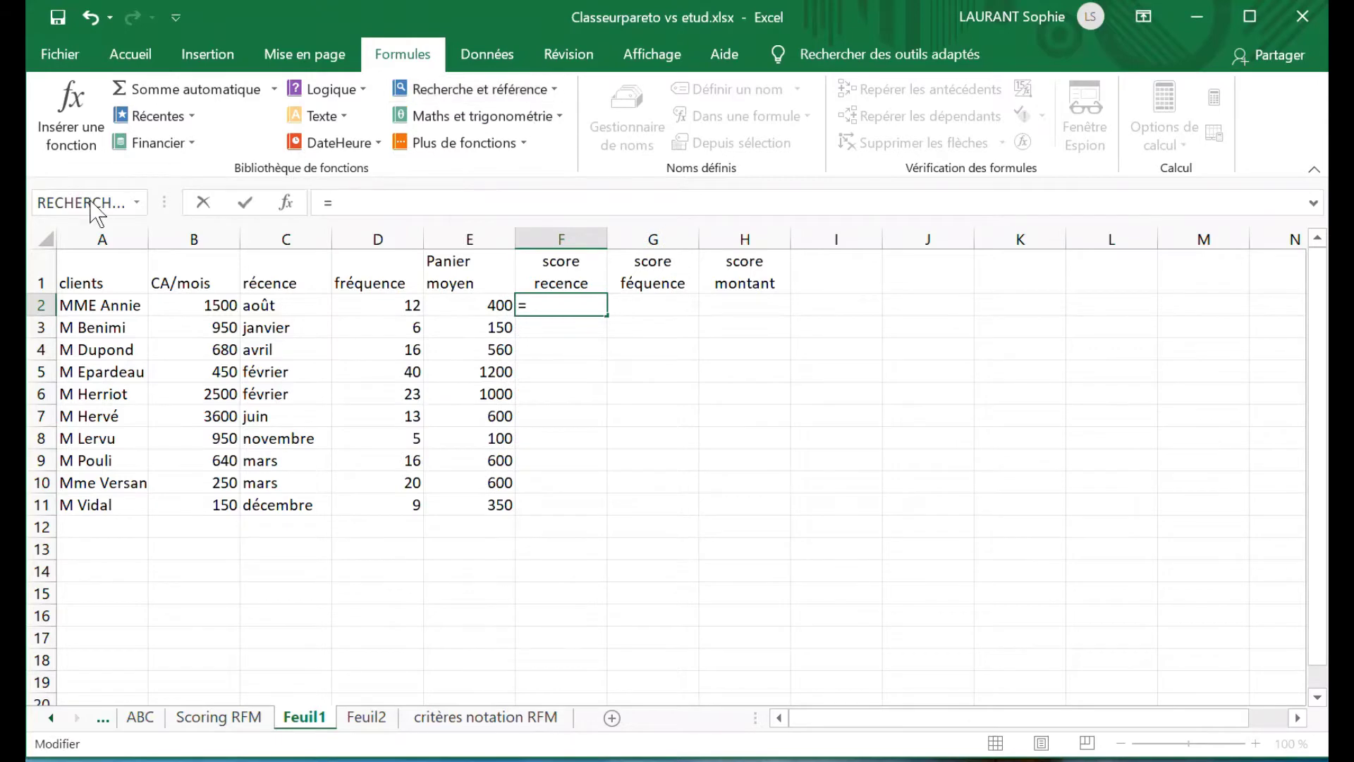
click(91, 203)
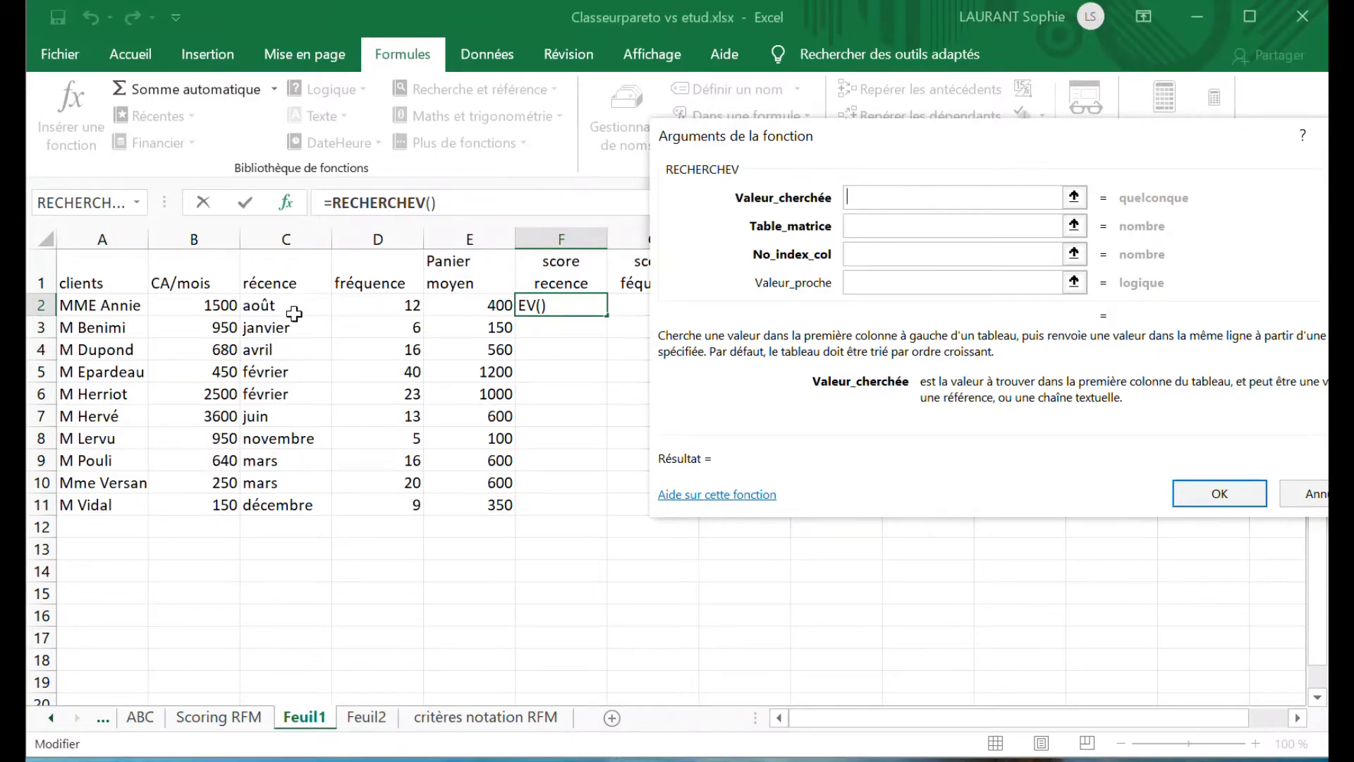
click(297, 303)
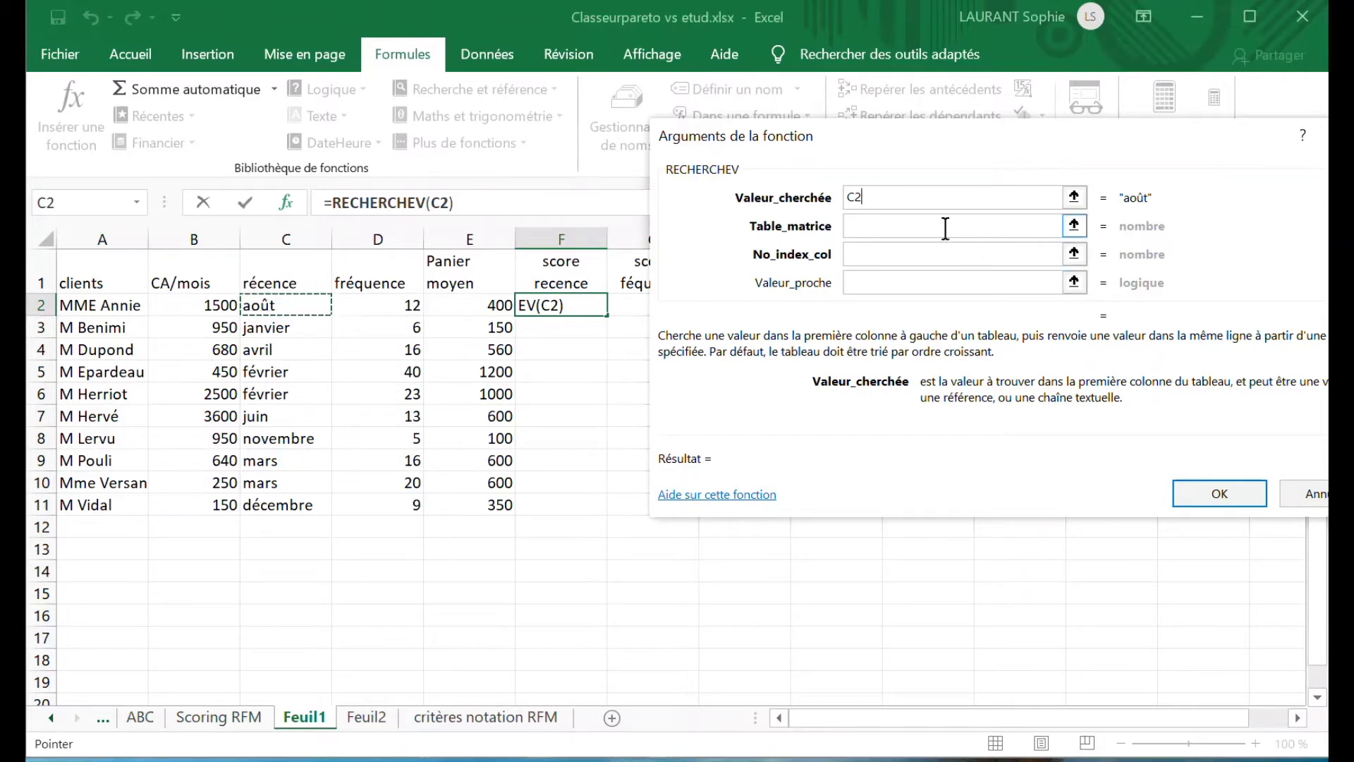
Set the RECHERCHEV table to Feuil2!A2:B13, the column index to 2 and the approximate-match argument to faux
click(943, 226)
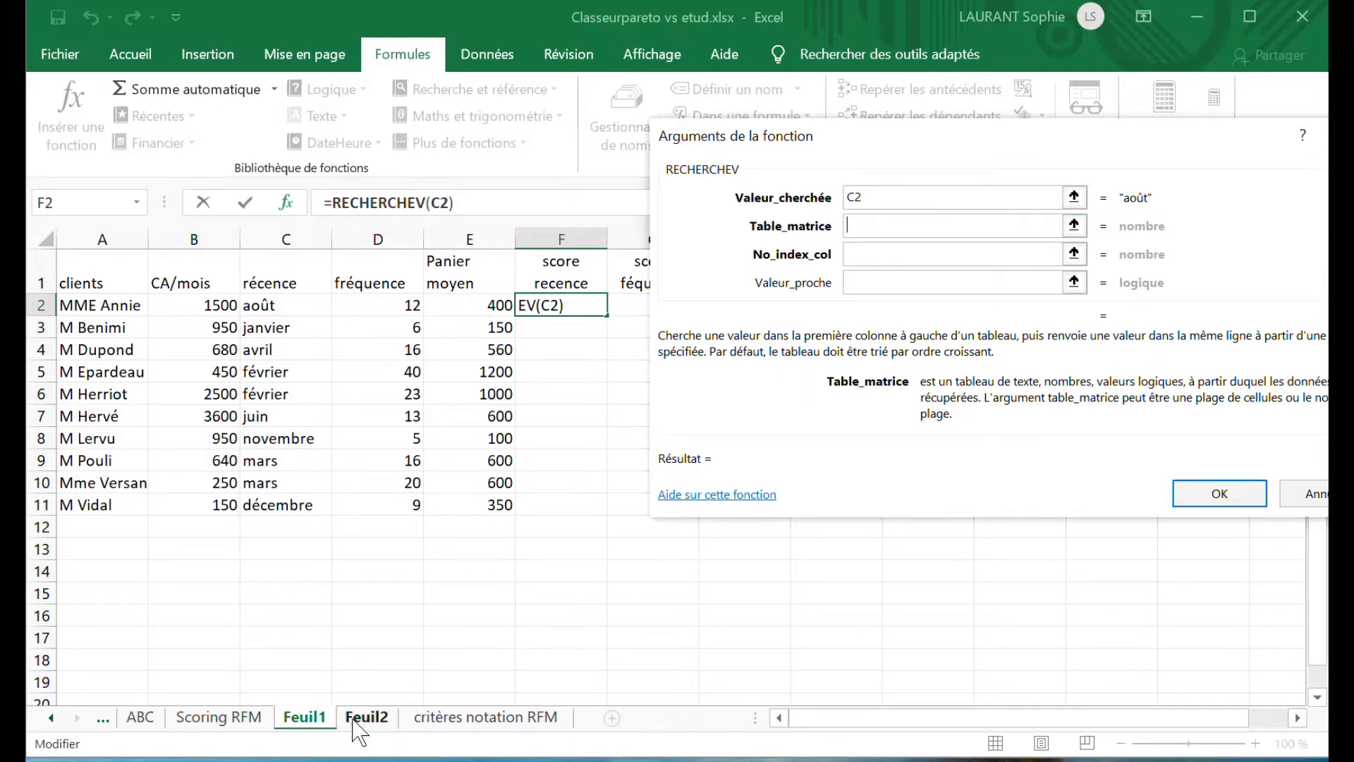
click(359, 721)
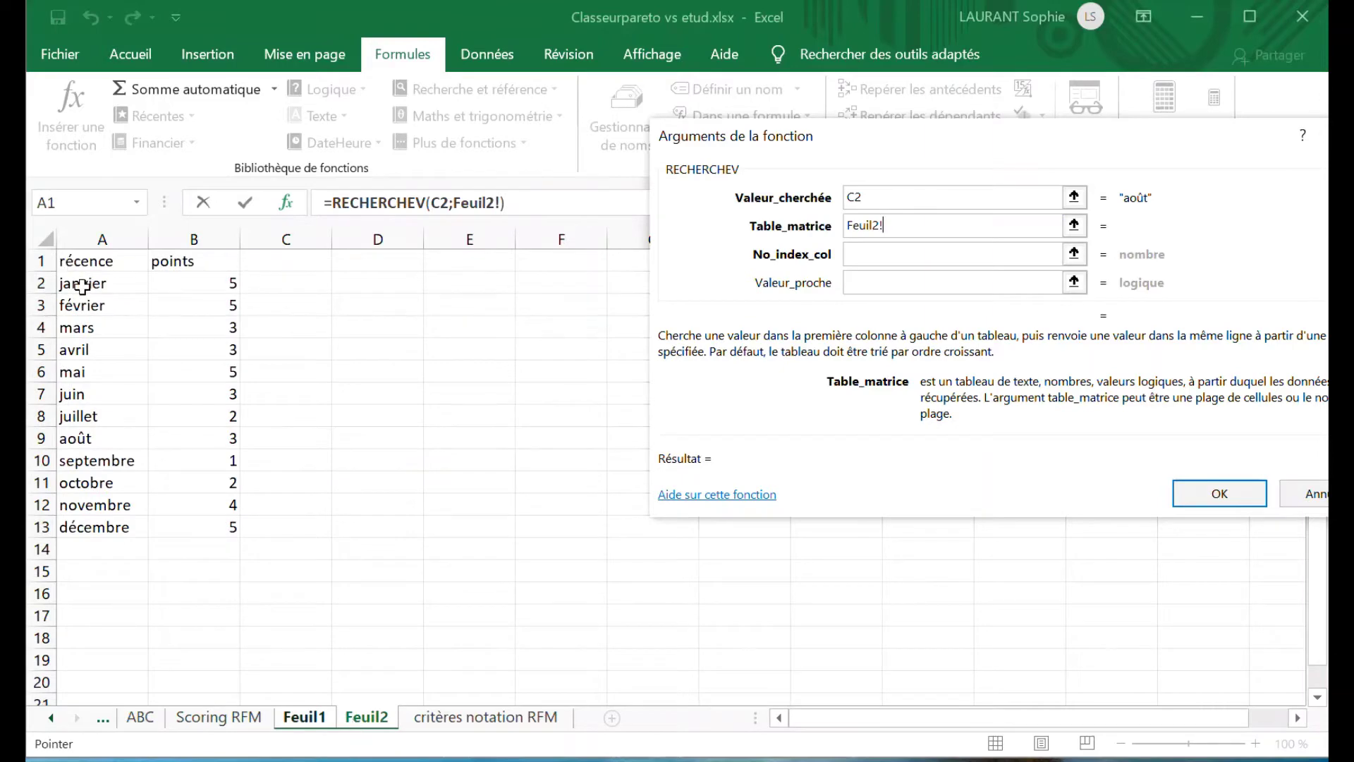
drag(83, 286, 220, 529)
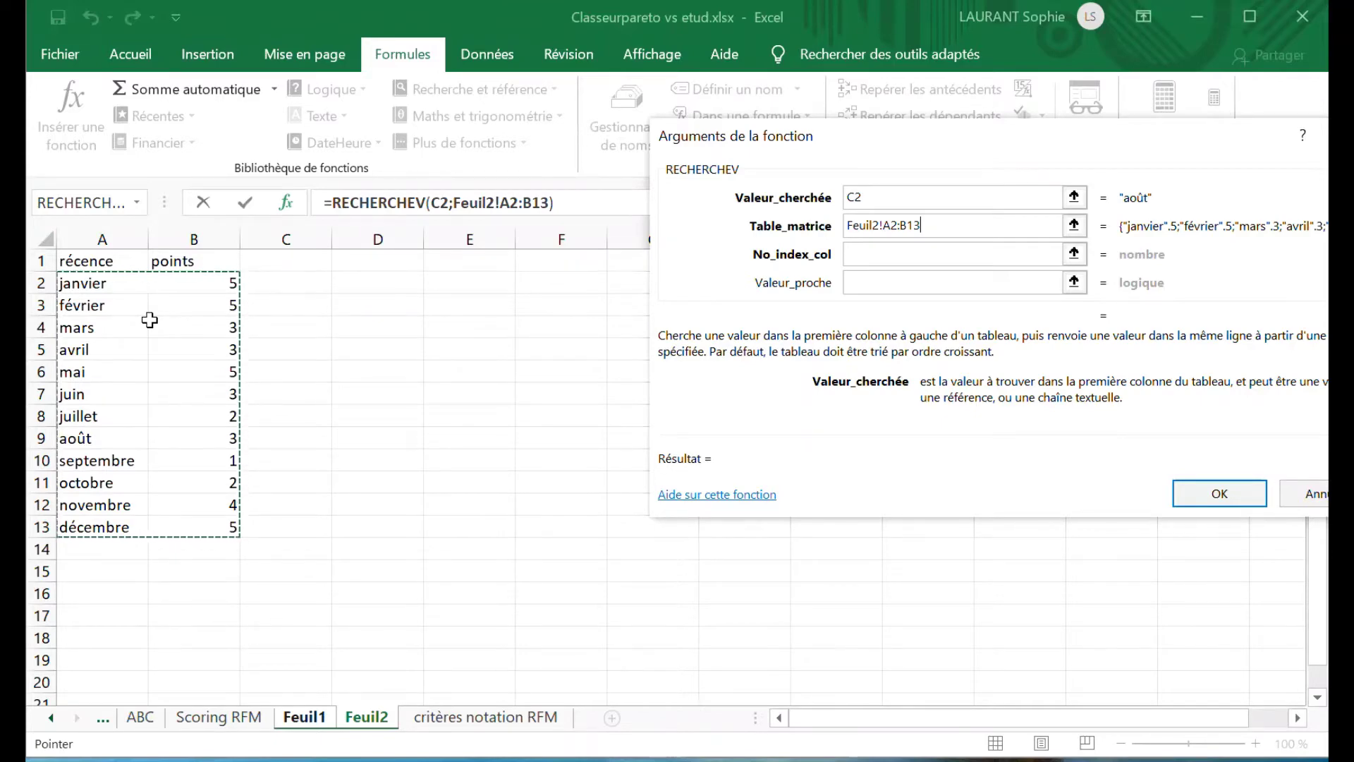
click(872, 254)
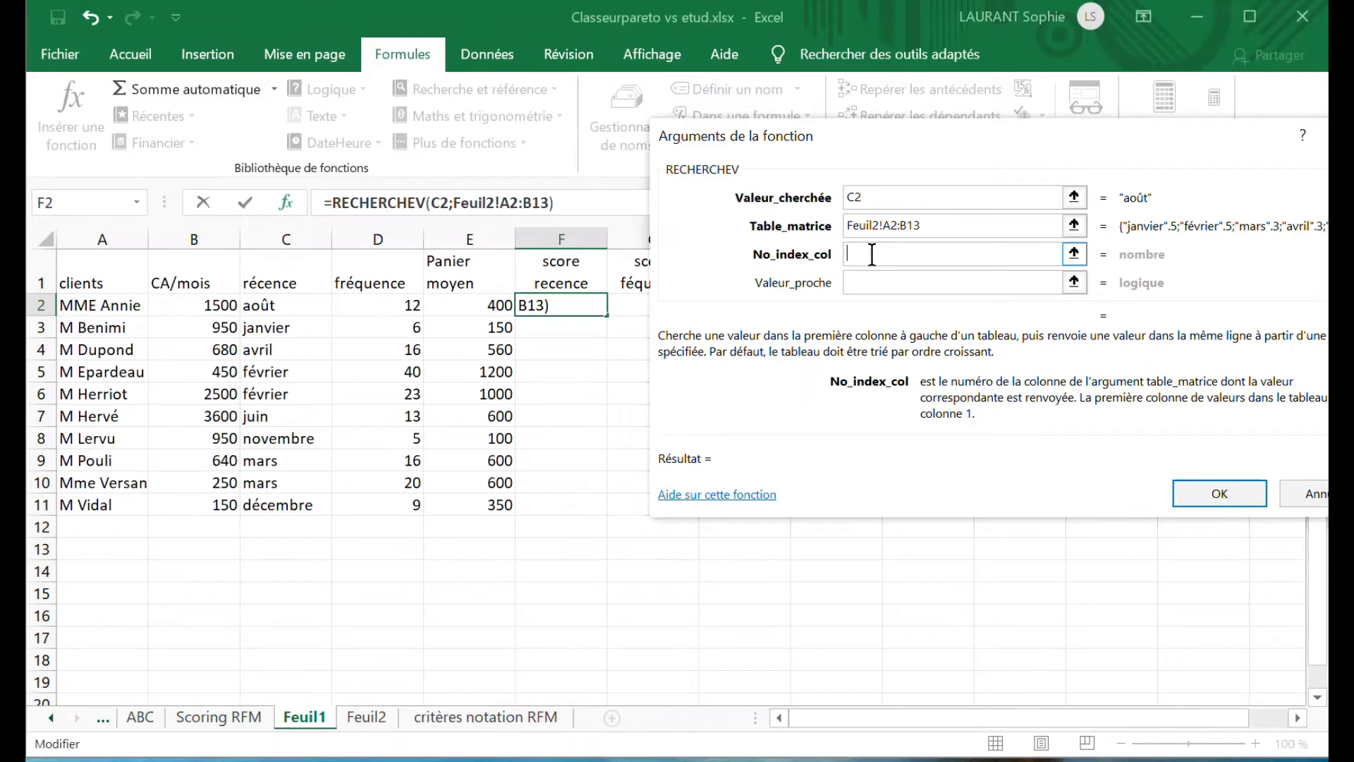
text(2)
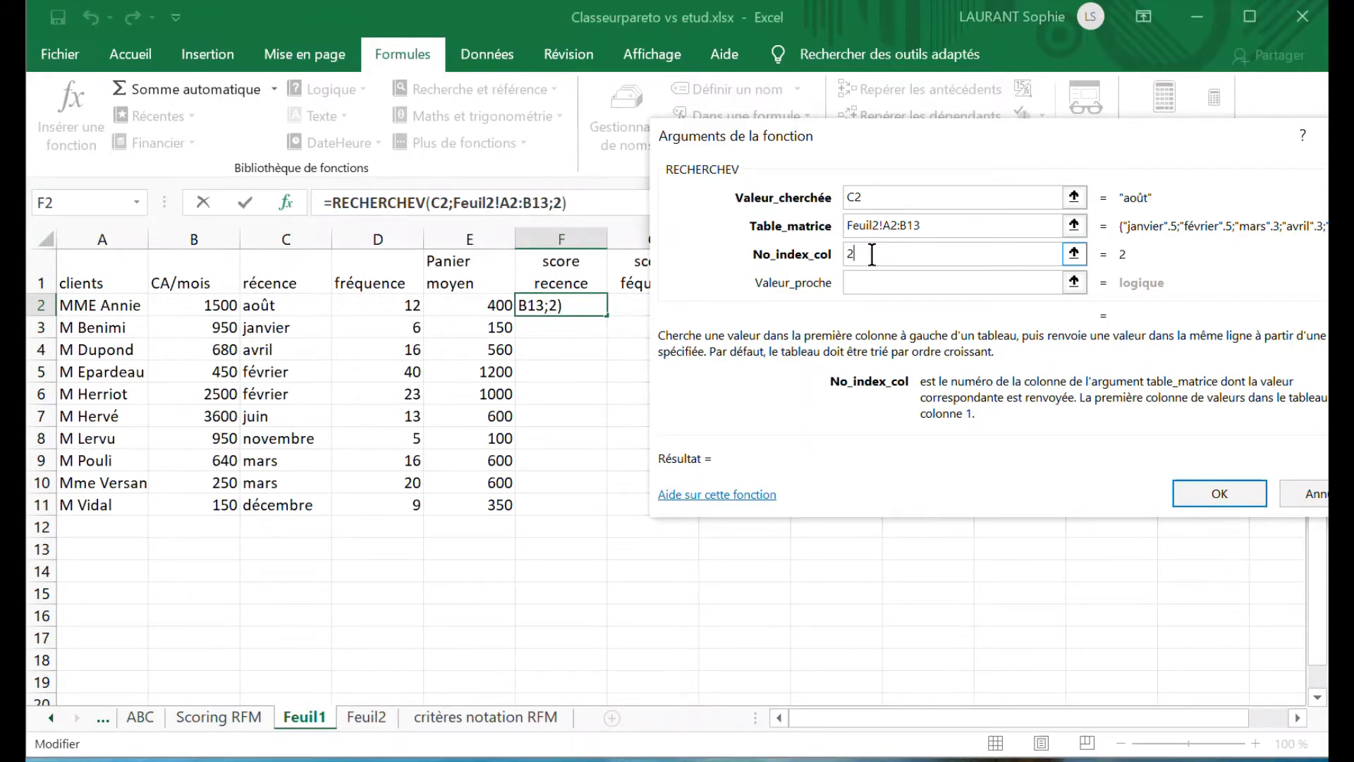
click(870, 285)
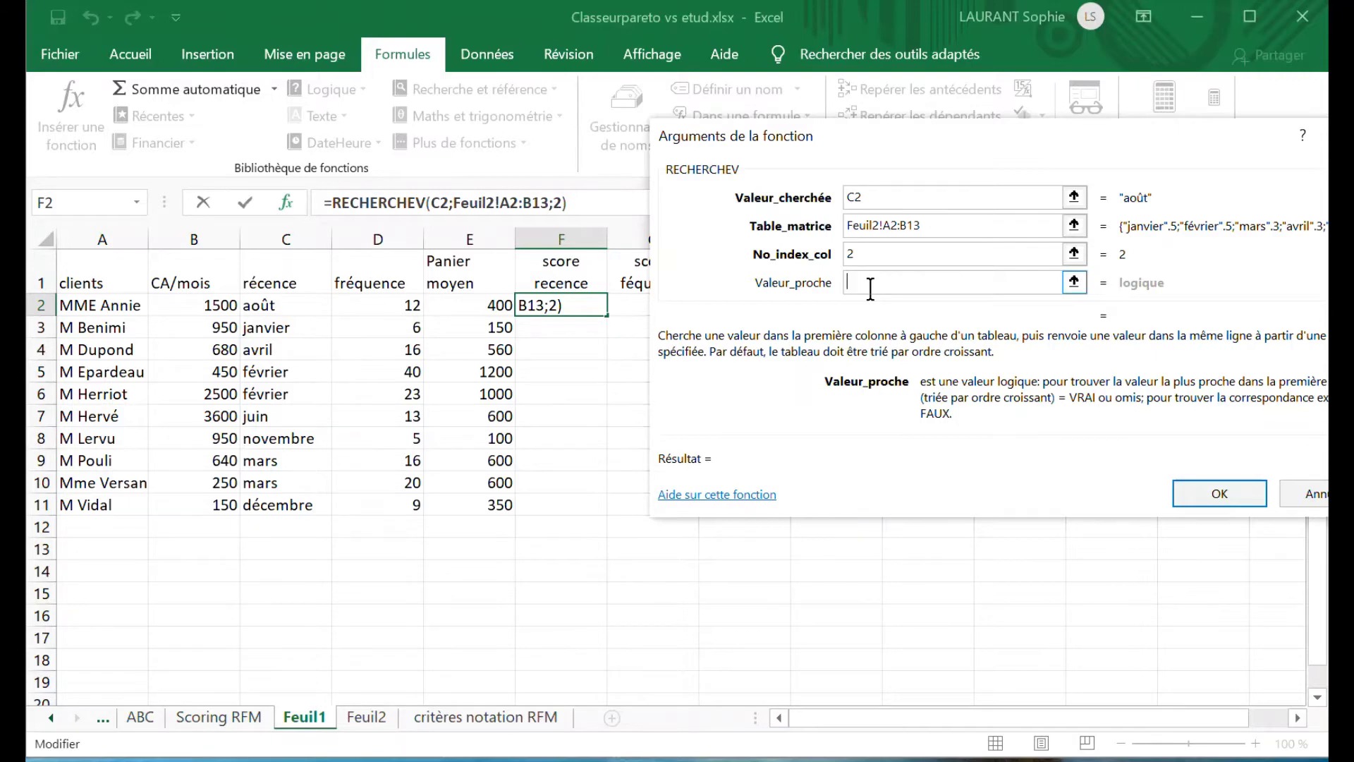
text(faux)
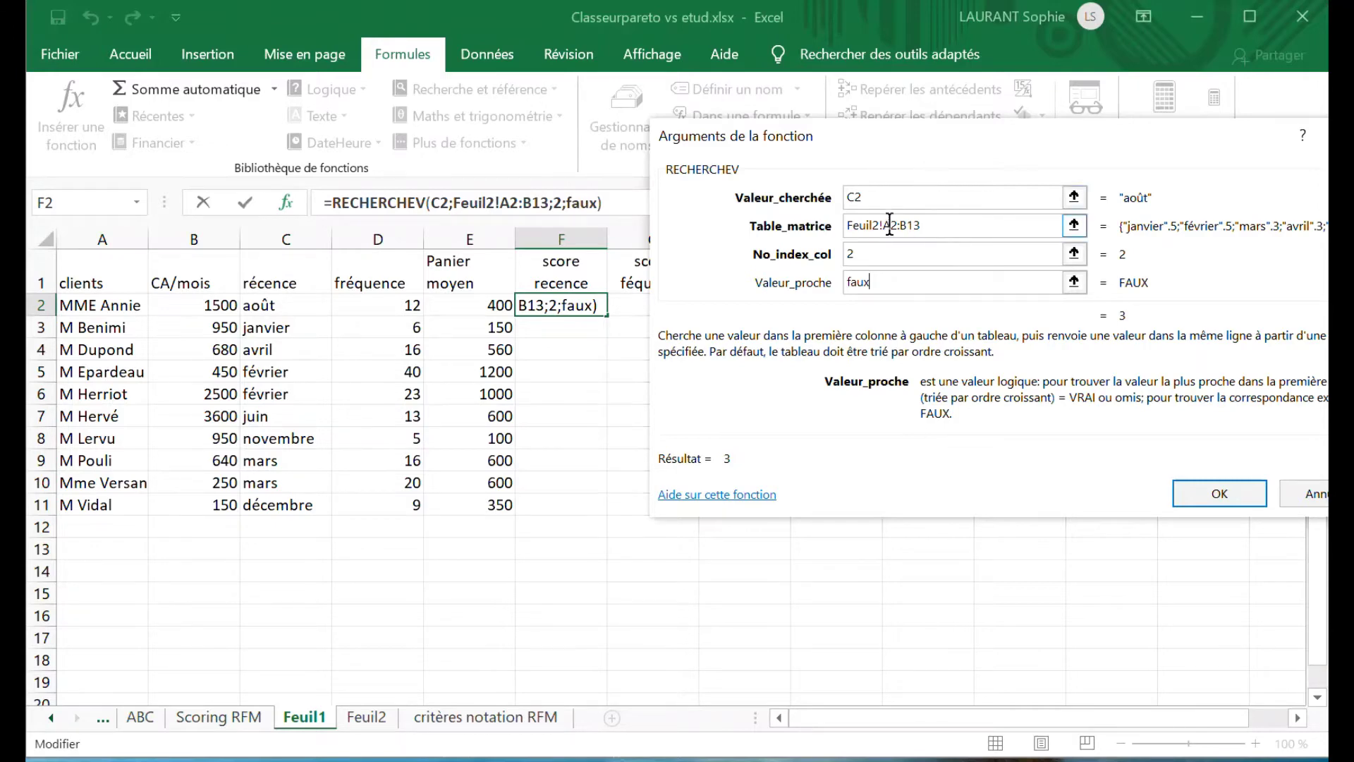
Make the lookup range absolute as Feuil2!$A$2:$B$13 and validate the RECHERCHEV function in F2
click(890, 225)
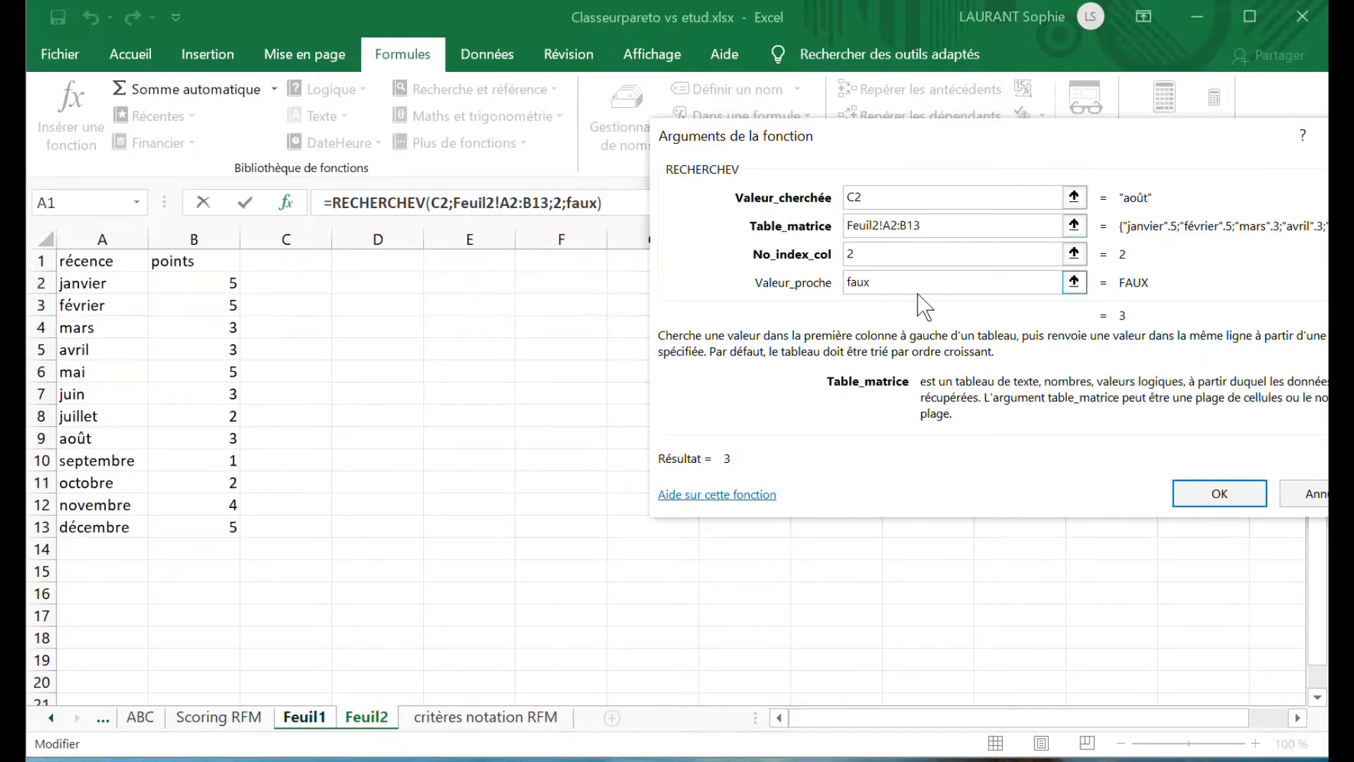
key(F4)
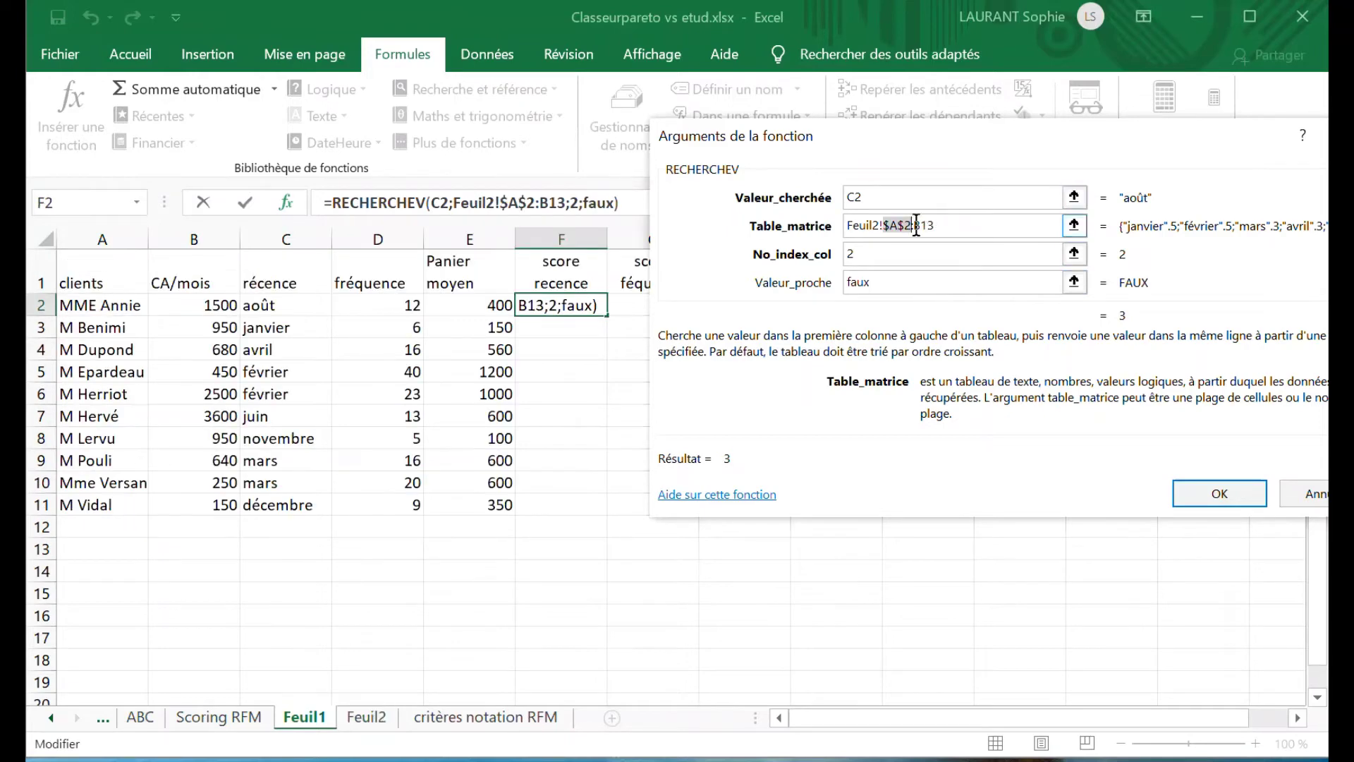
click(917, 224)
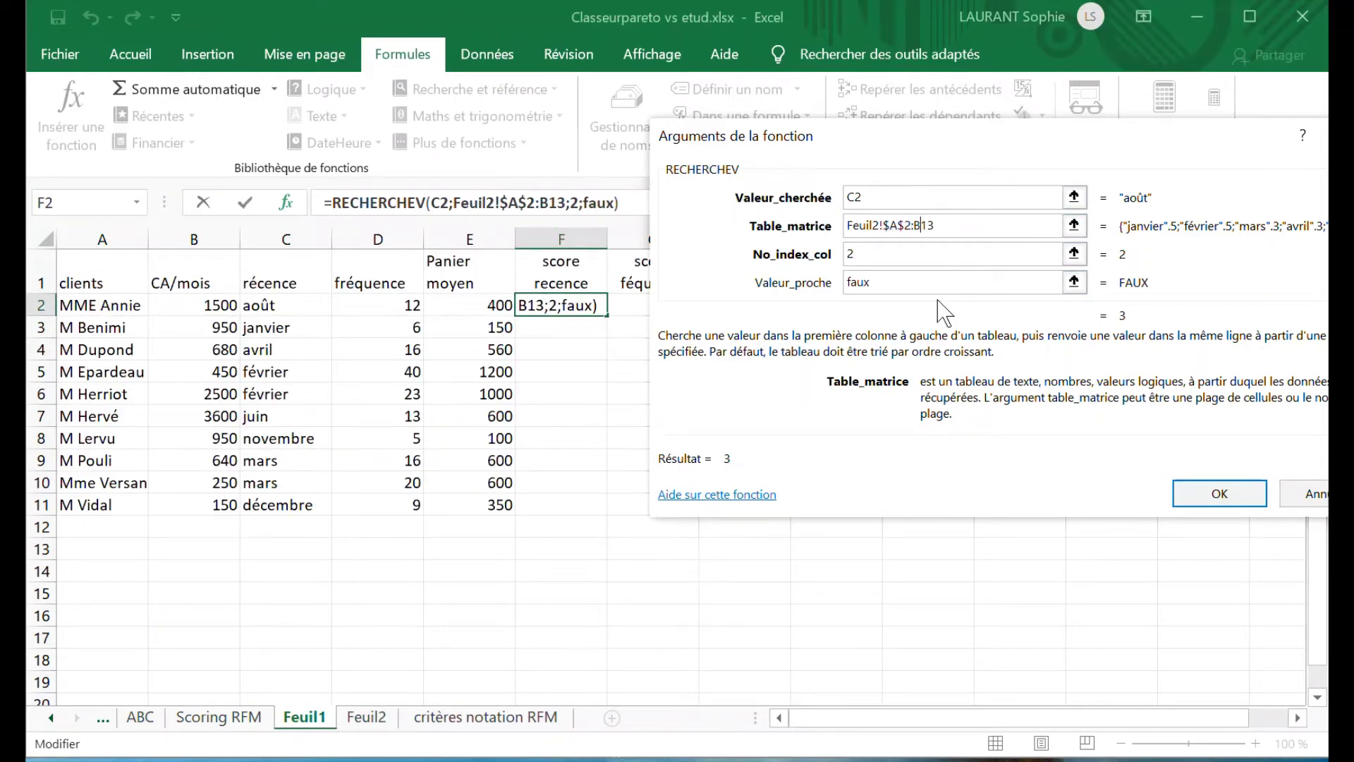
key(F4)
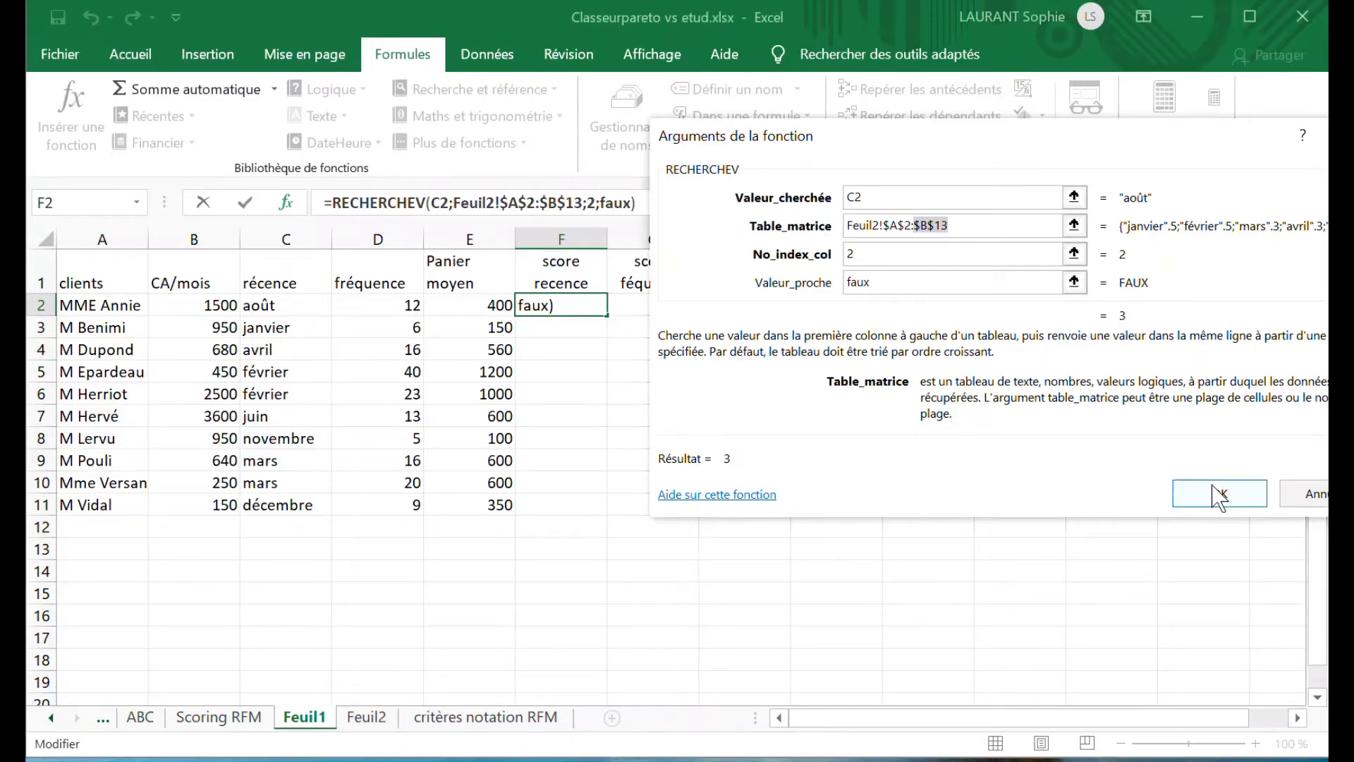
click(1218, 496)
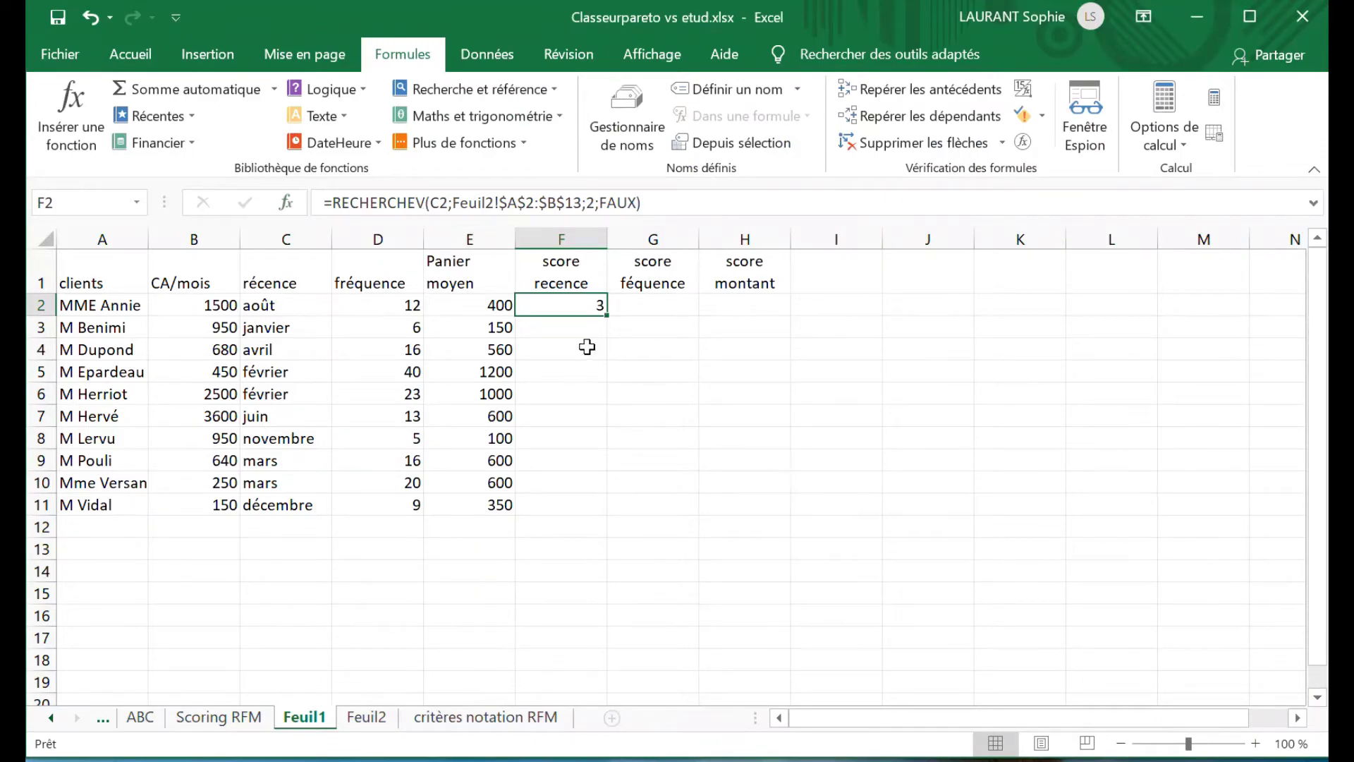
Fill the recency score formula from F2 down to F11, and move to cell G2
drag(607, 315, 611, 513)
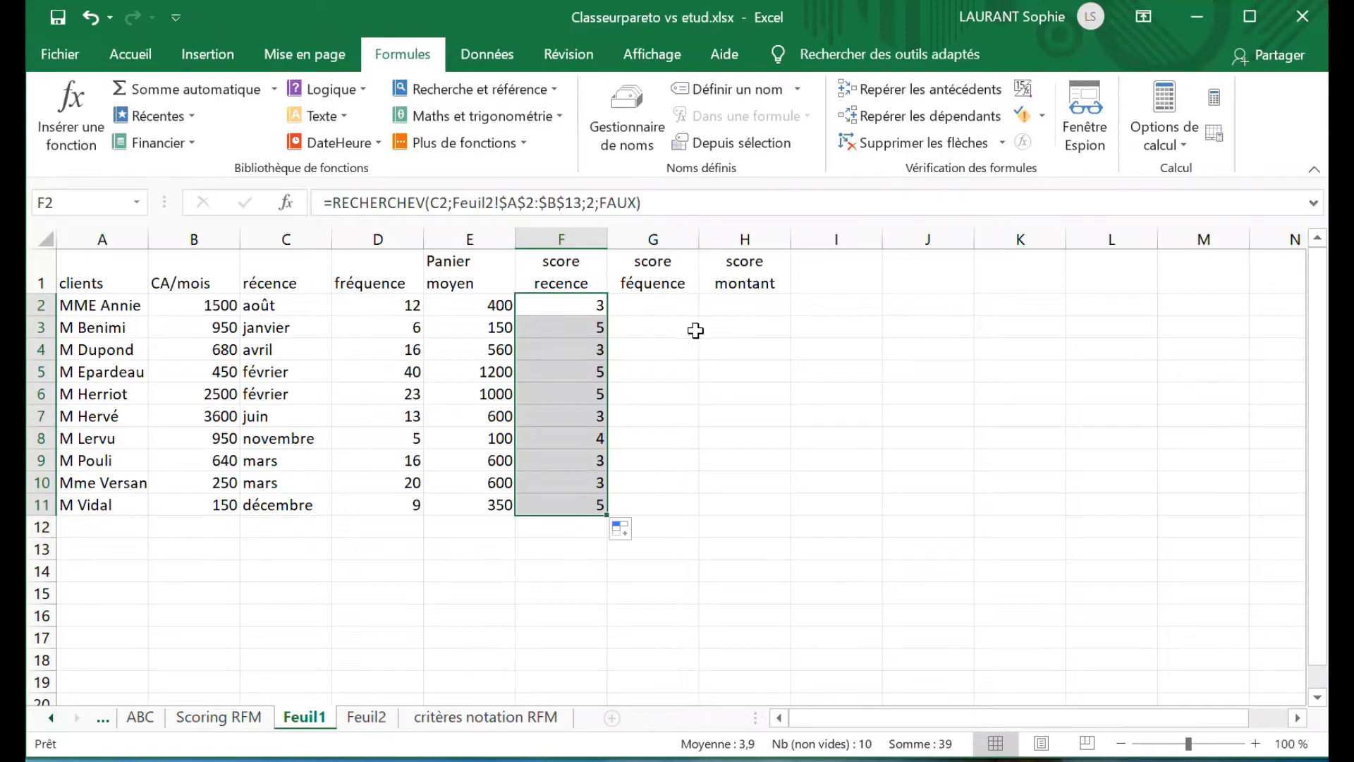
click(666, 307)
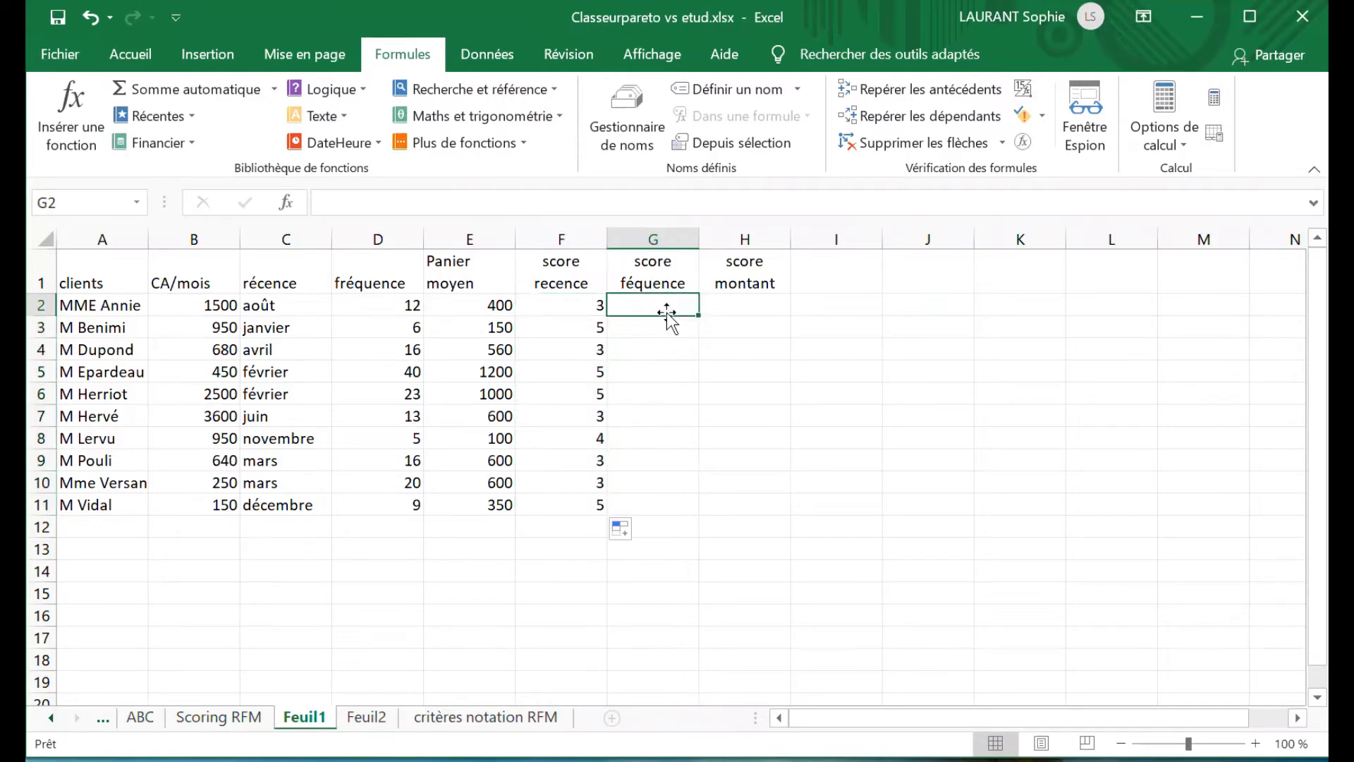
Set the frequency score in G2 to =D2 and fill the formula down to G11
text(=)
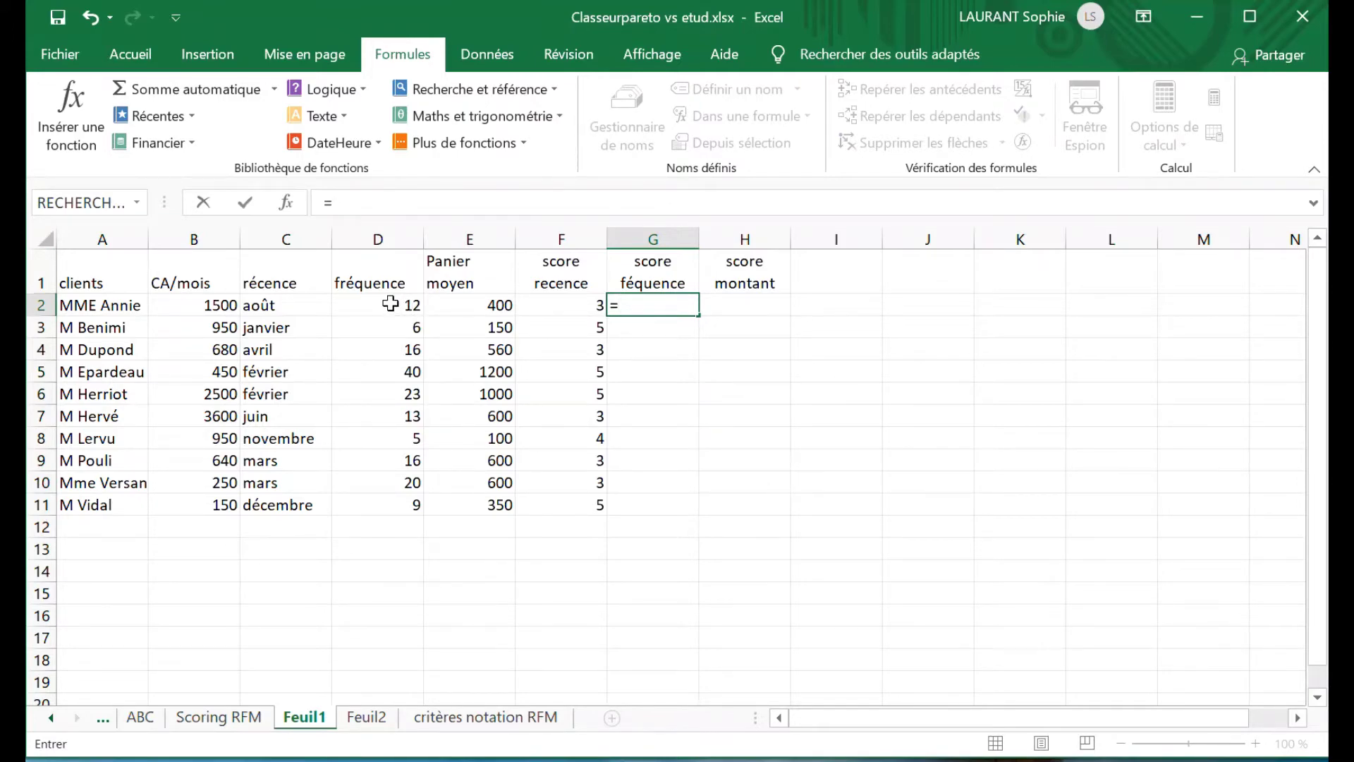
click(390, 304)
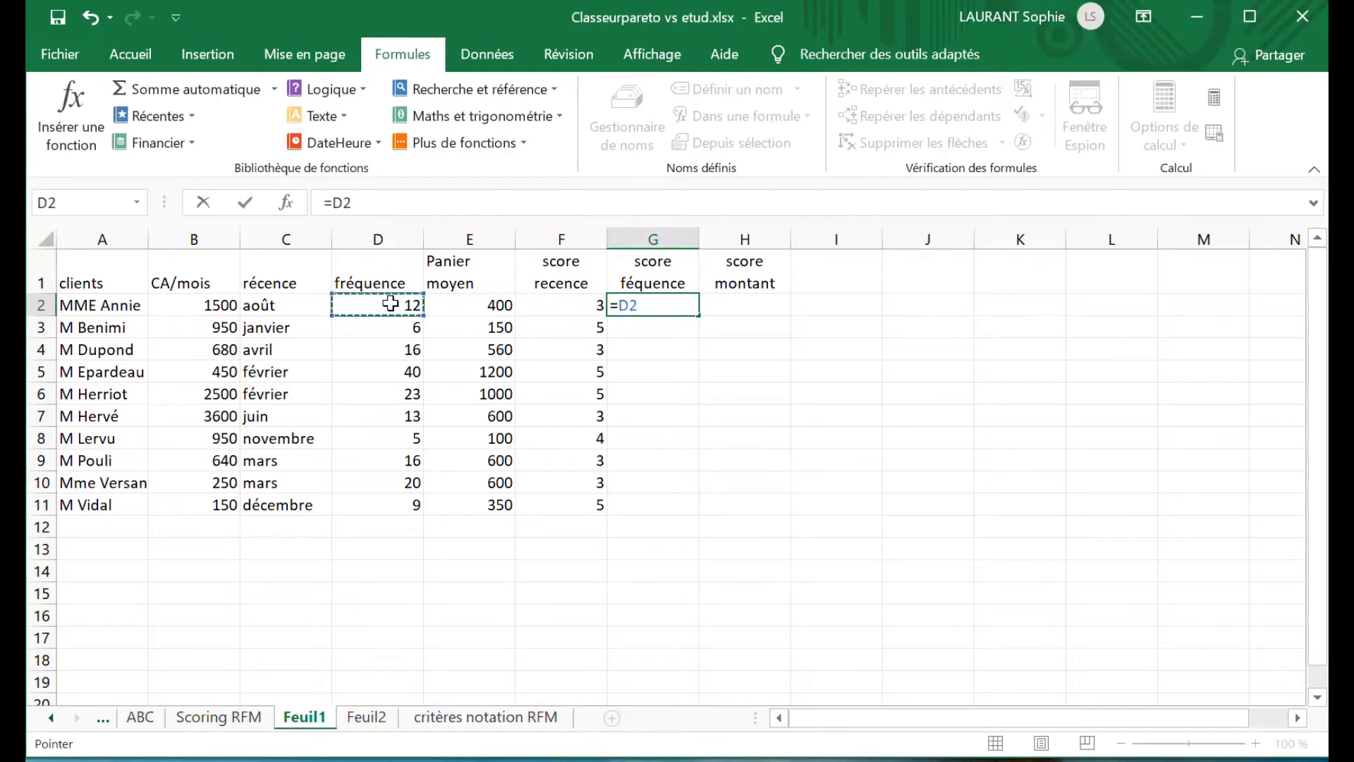
key(Return)
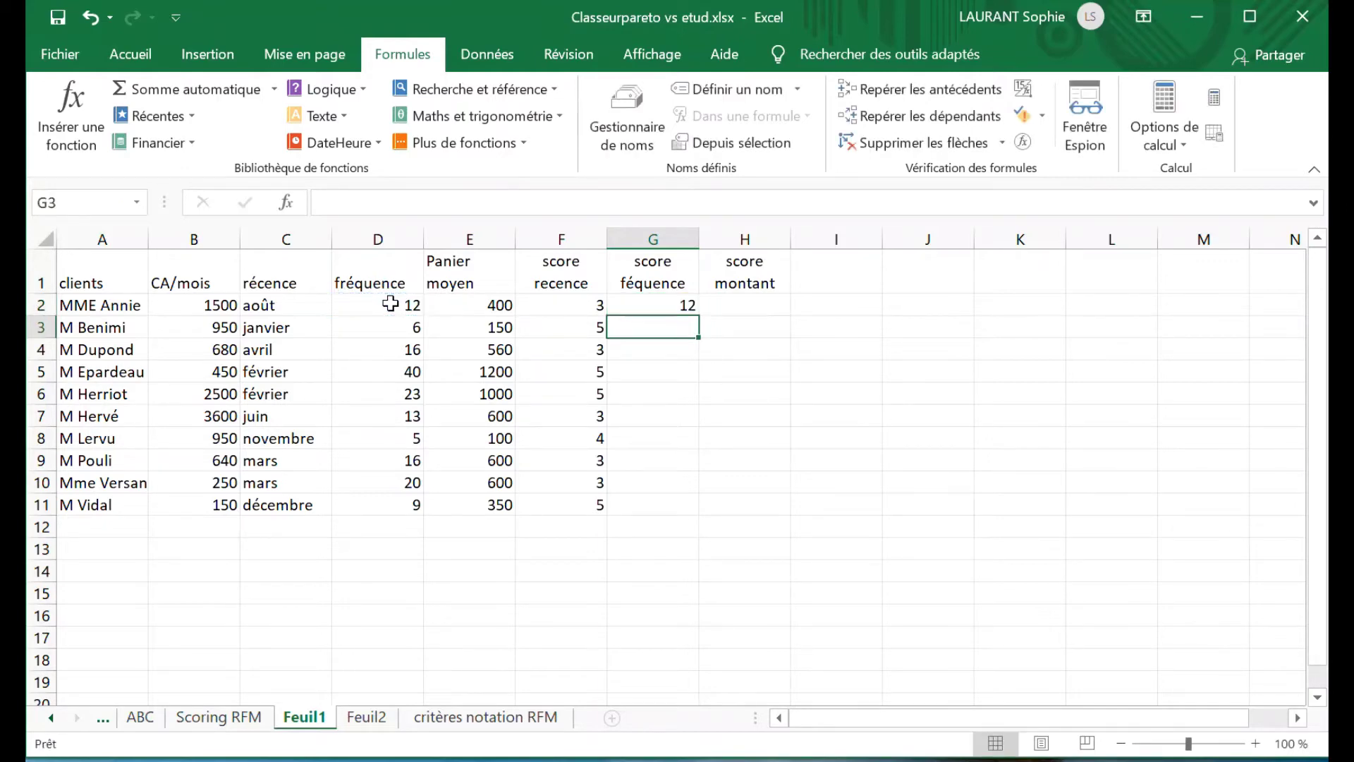
click(657, 307)
drag(698, 321, 681, 505)
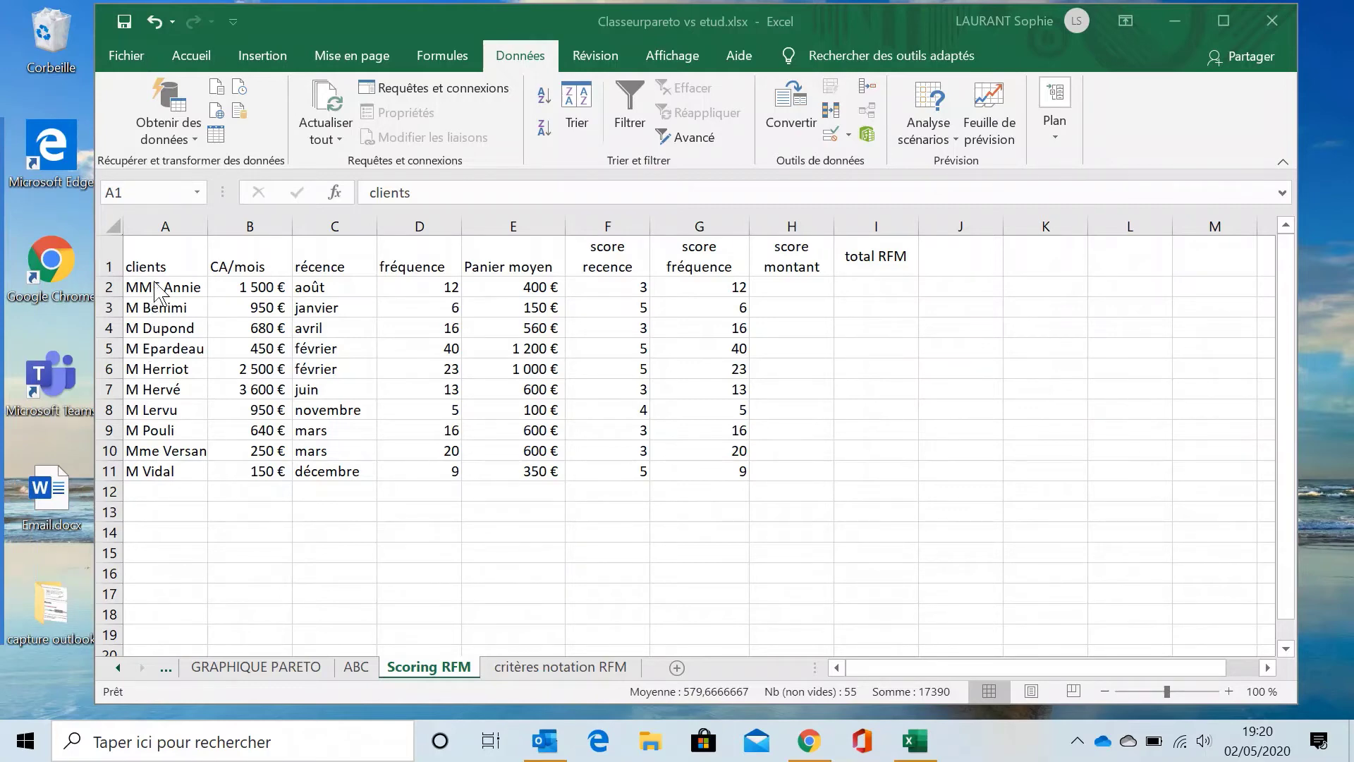
On the Scoring RFM sheet, load range A1:E12 into the Power Query editor as a table with headers
click(146, 261)
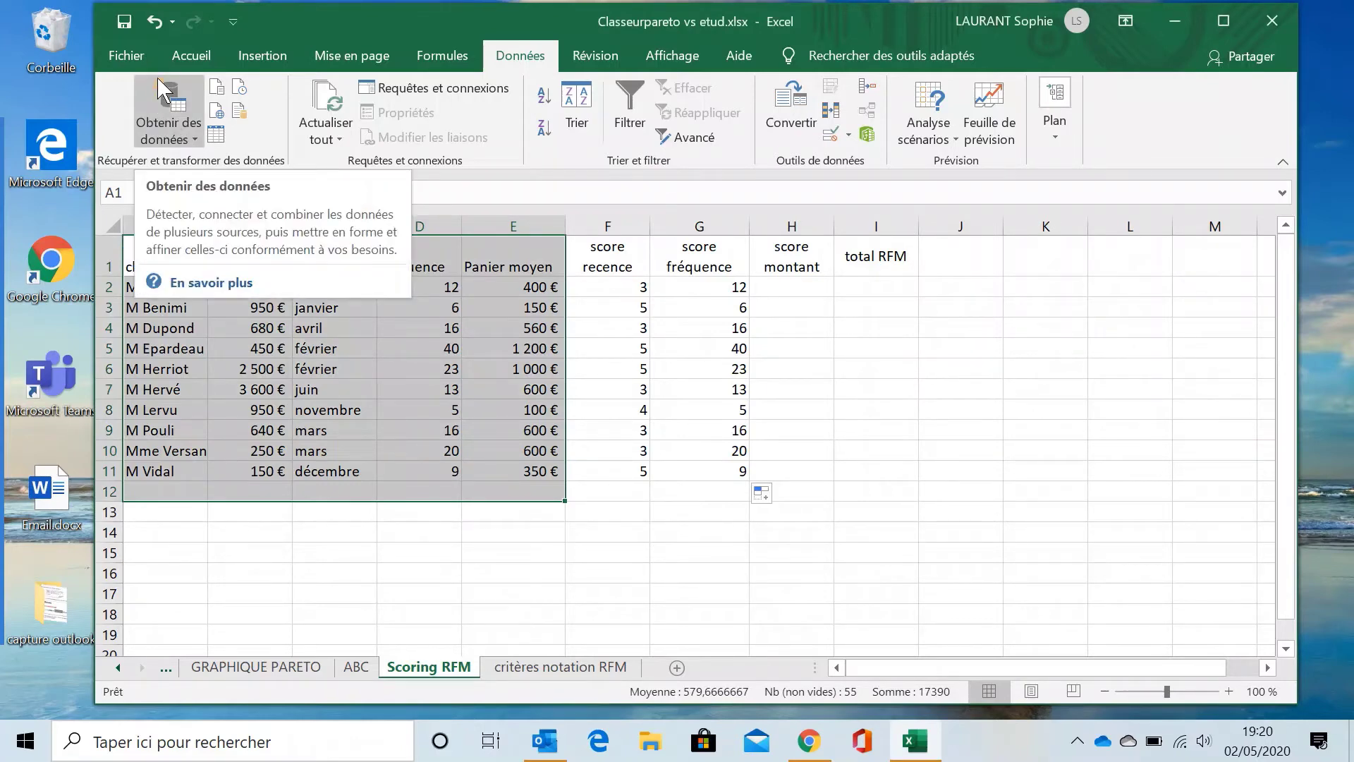
click(216, 136)
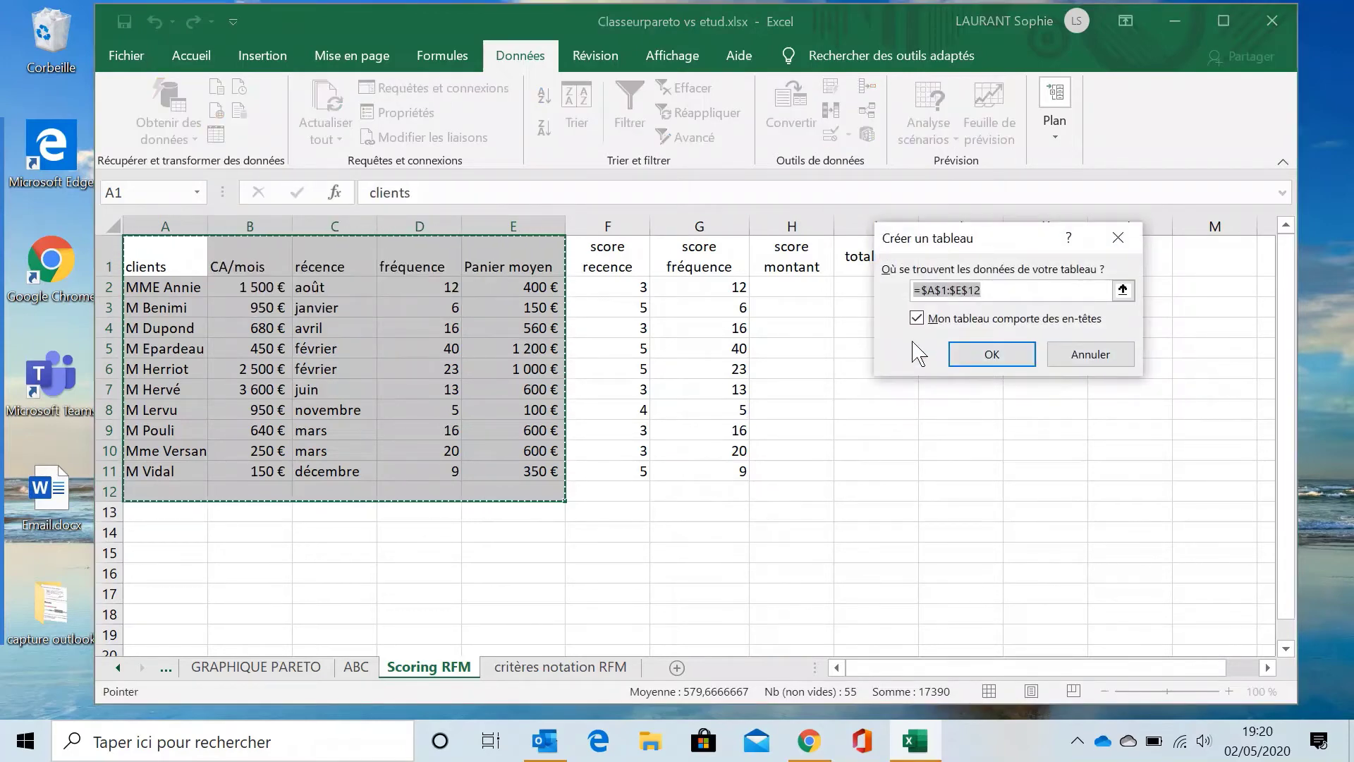
click(994, 354)
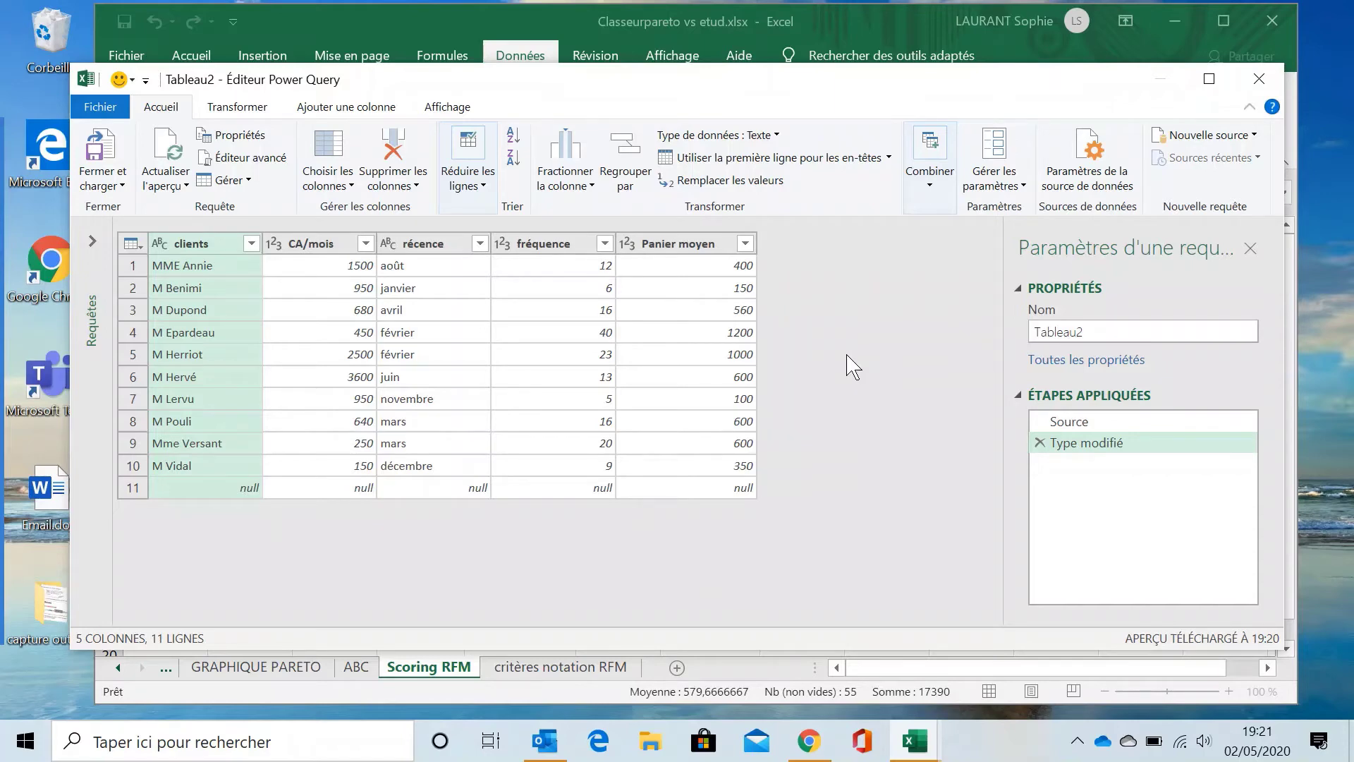
Remove the récence, fréquence and CA/mois columns from the query, keeping only clients and Panier moyen
click(315, 247)
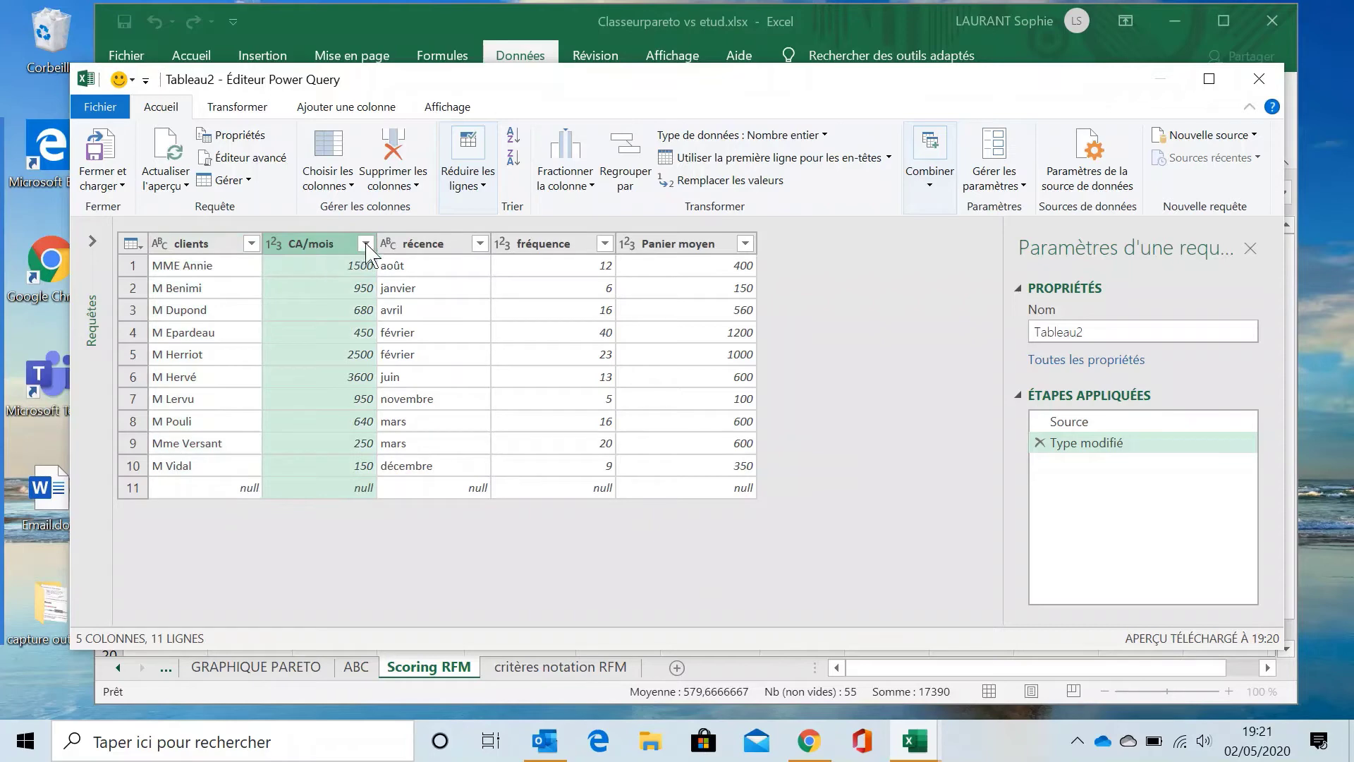
click(423, 243)
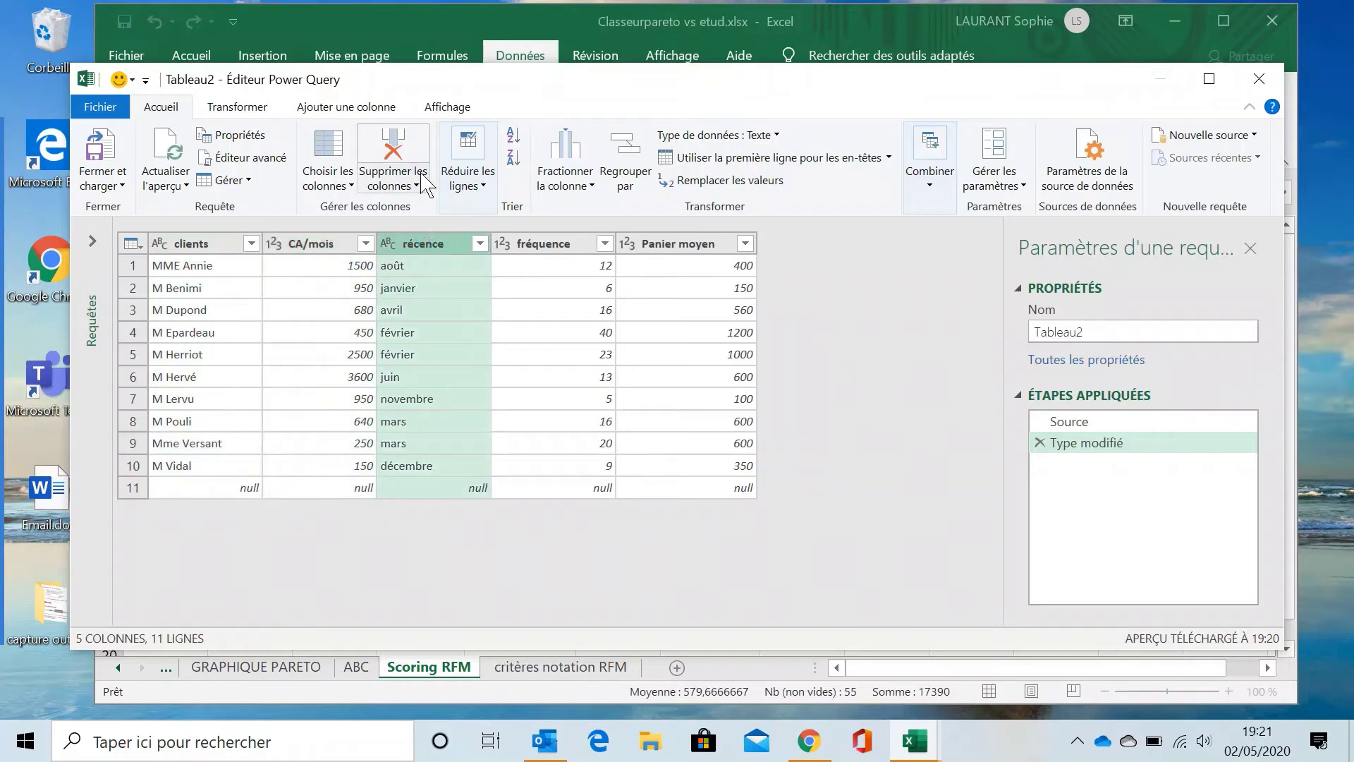
click(413, 185)
click(410, 207)
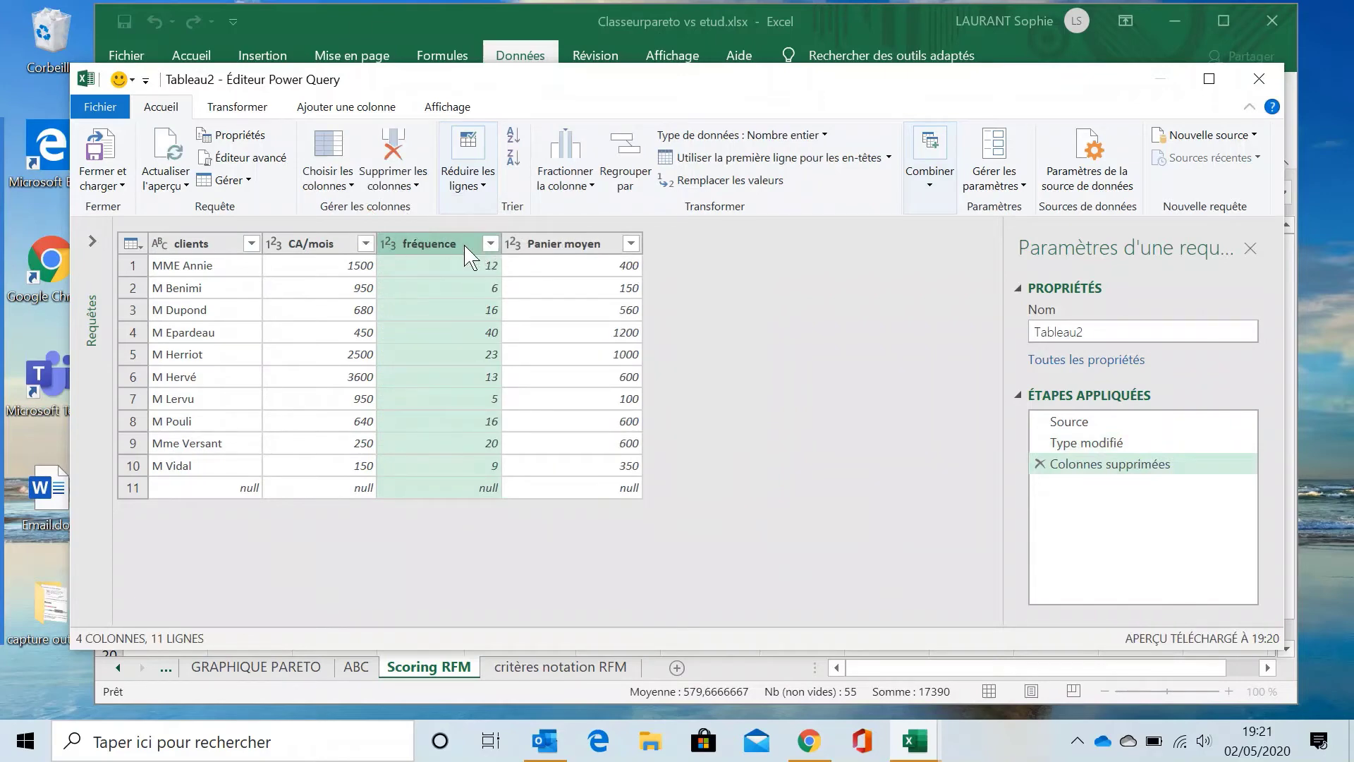
click(410, 186)
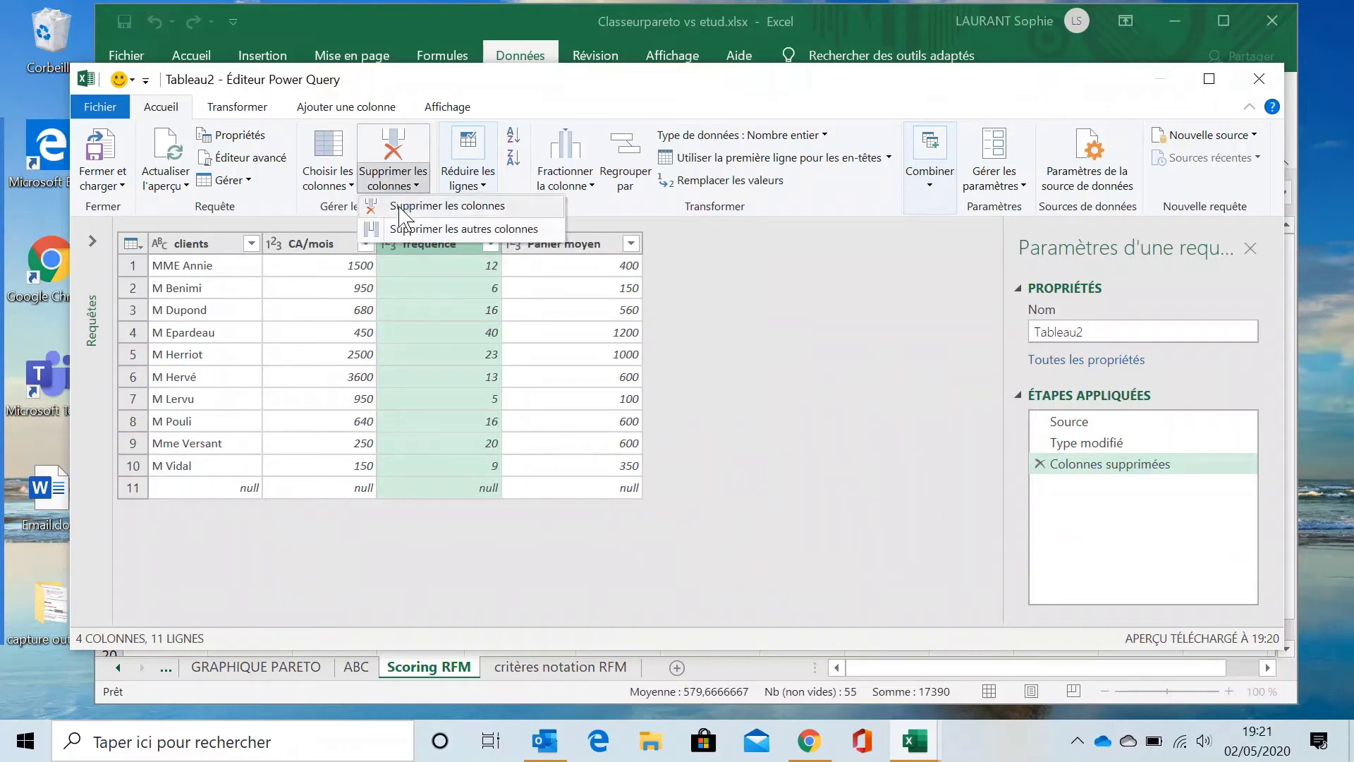
click(403, 206)
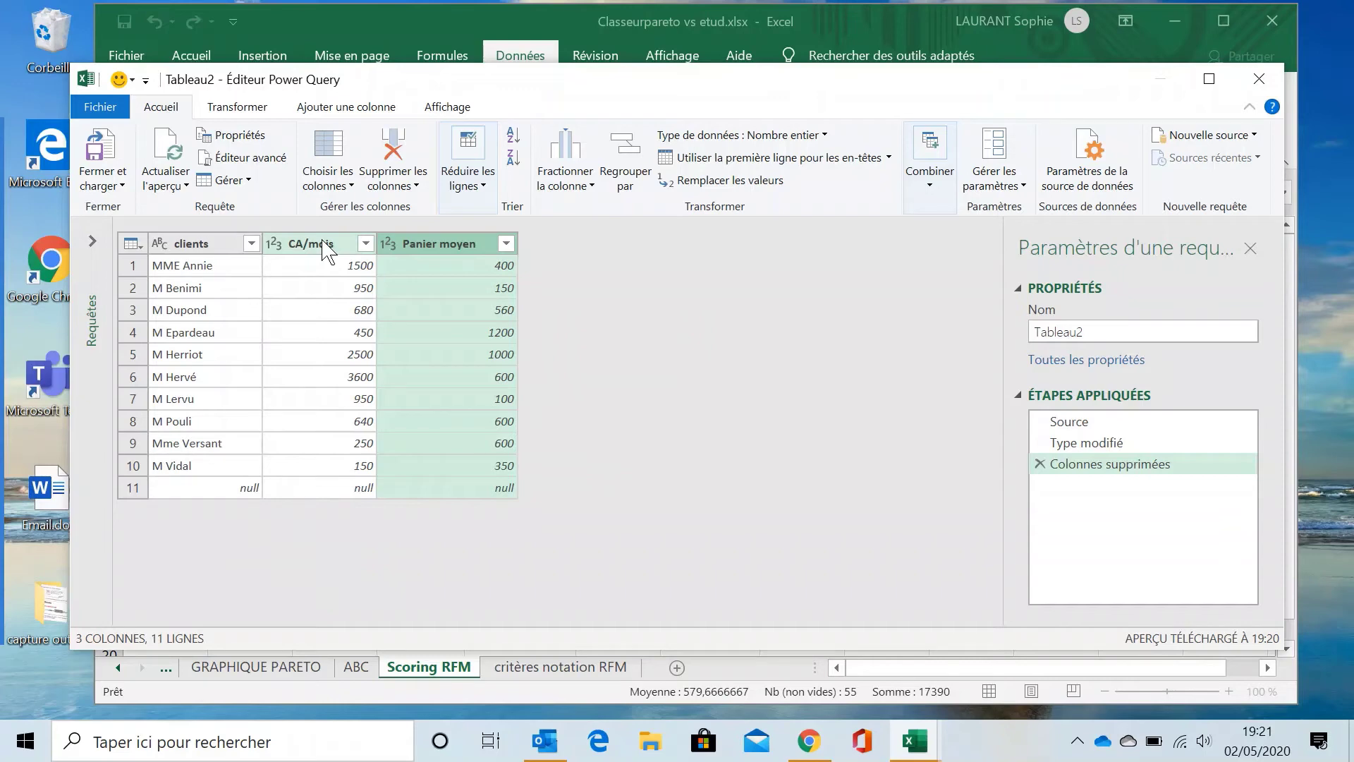
click(366, 243)
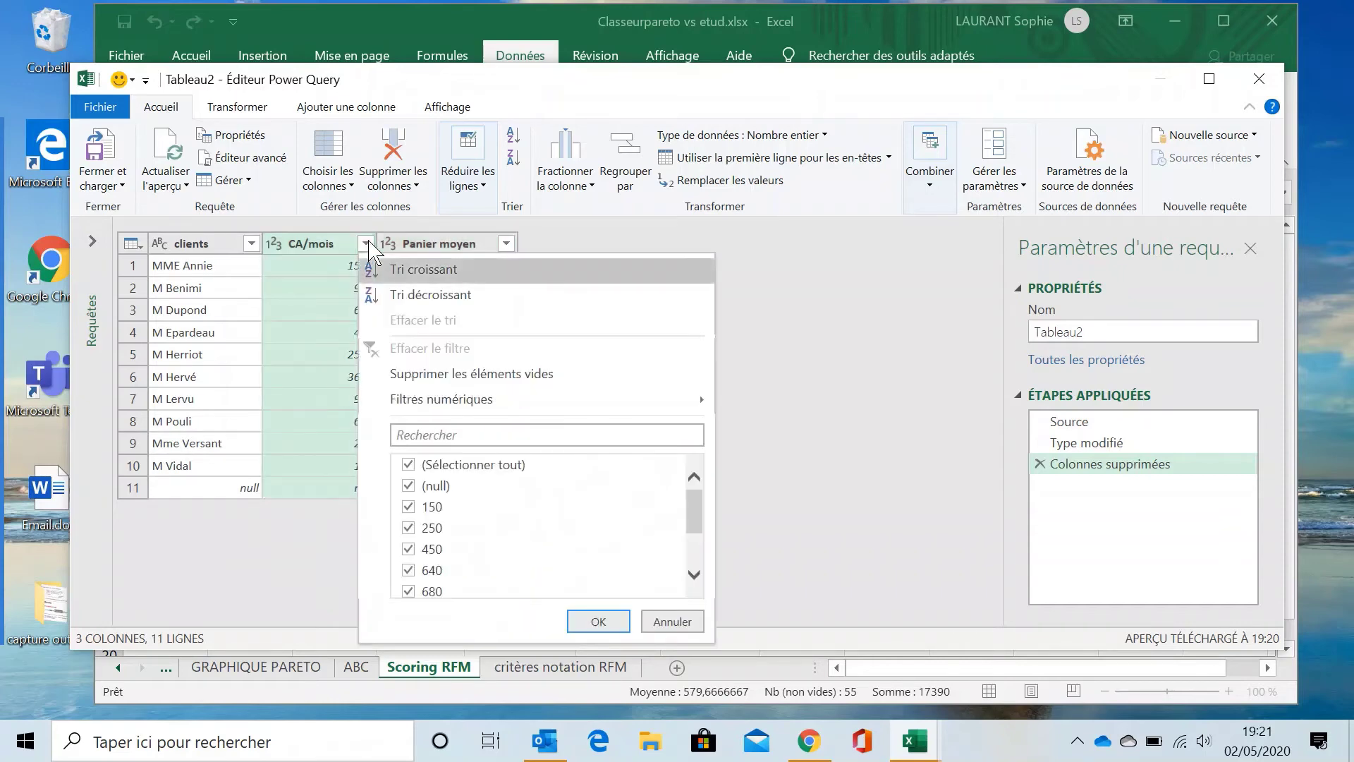
click(678, 621)
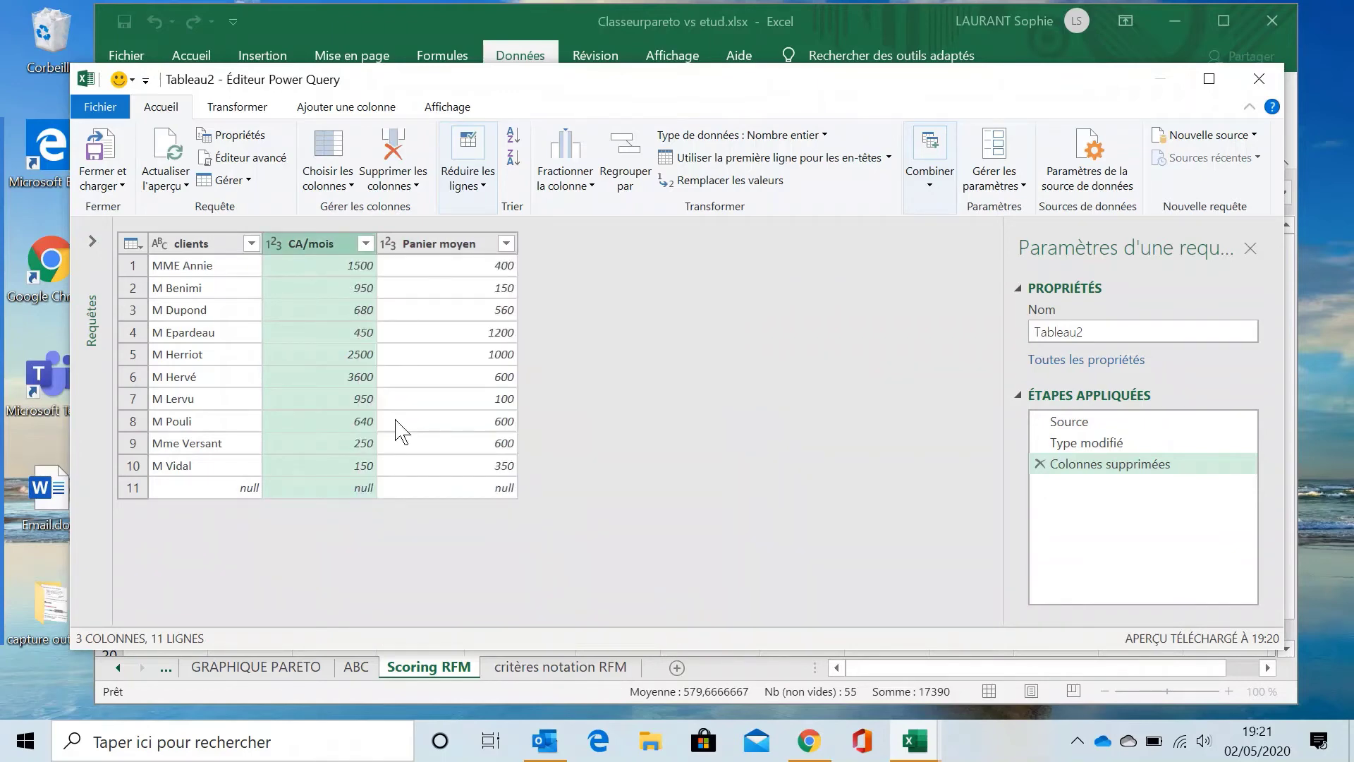
click(392, 146)
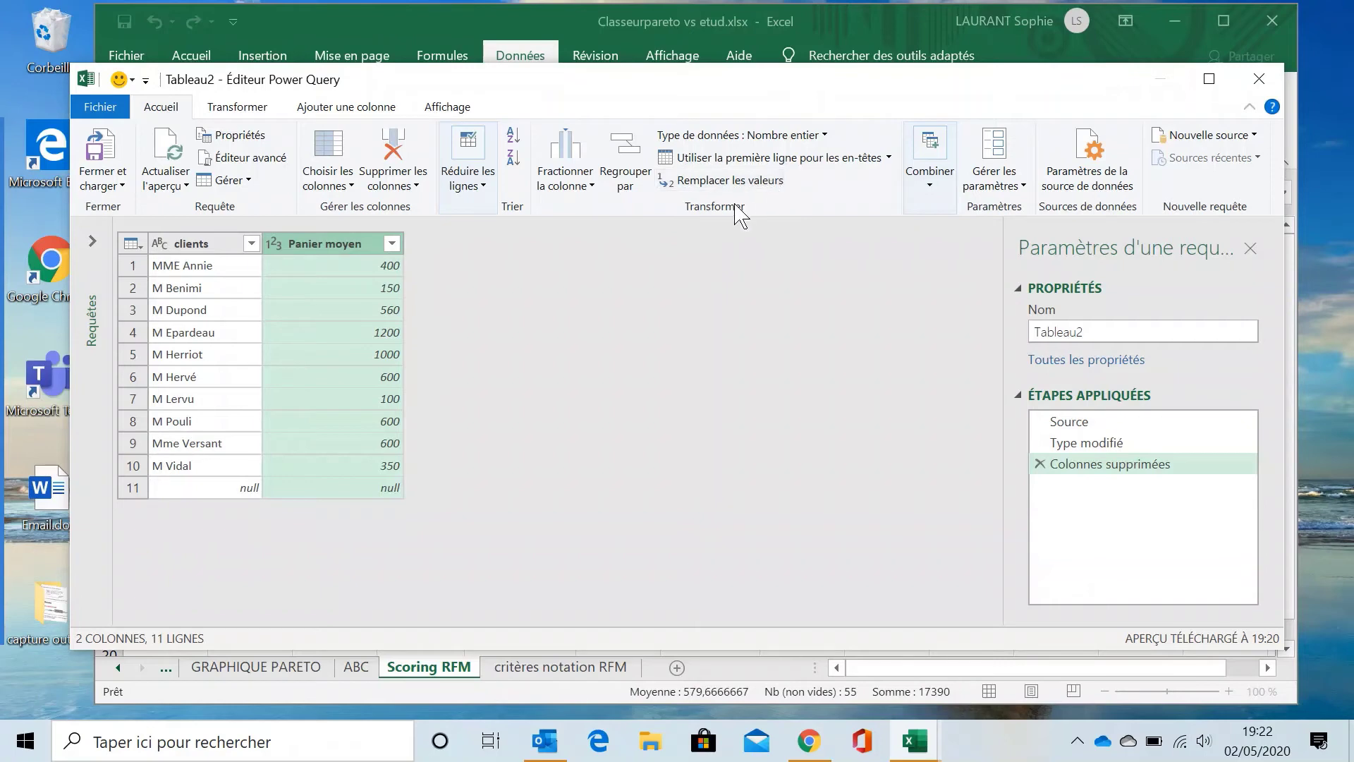
click(924, 178)
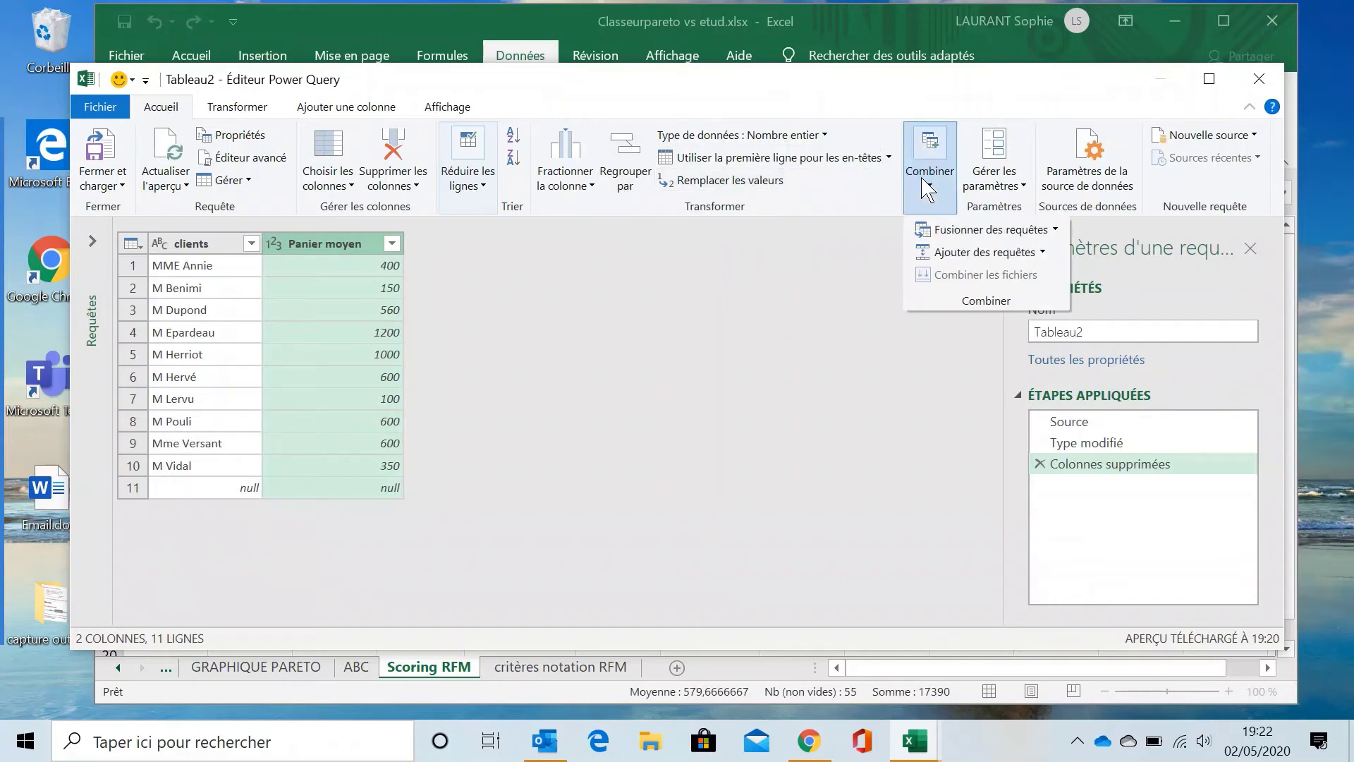
click(812, 288)
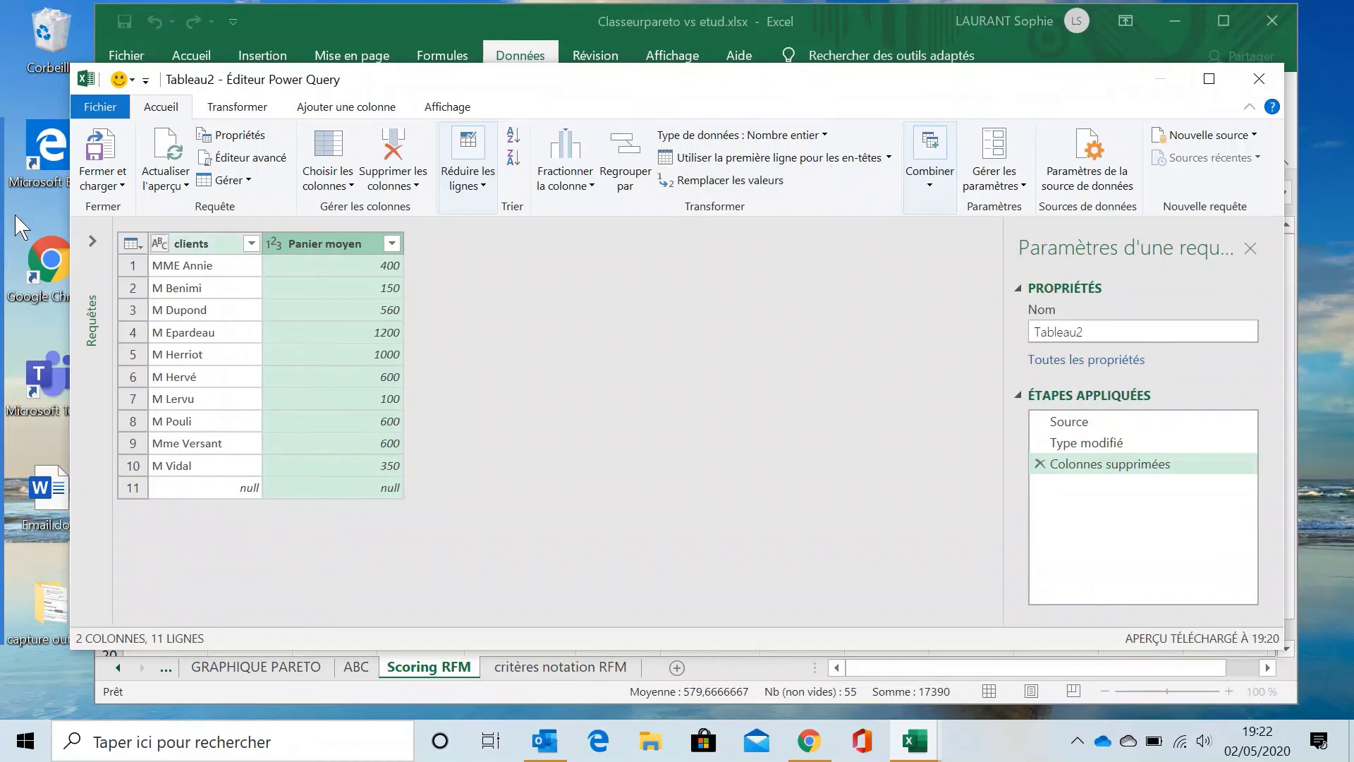
mouse_move(15, 240)
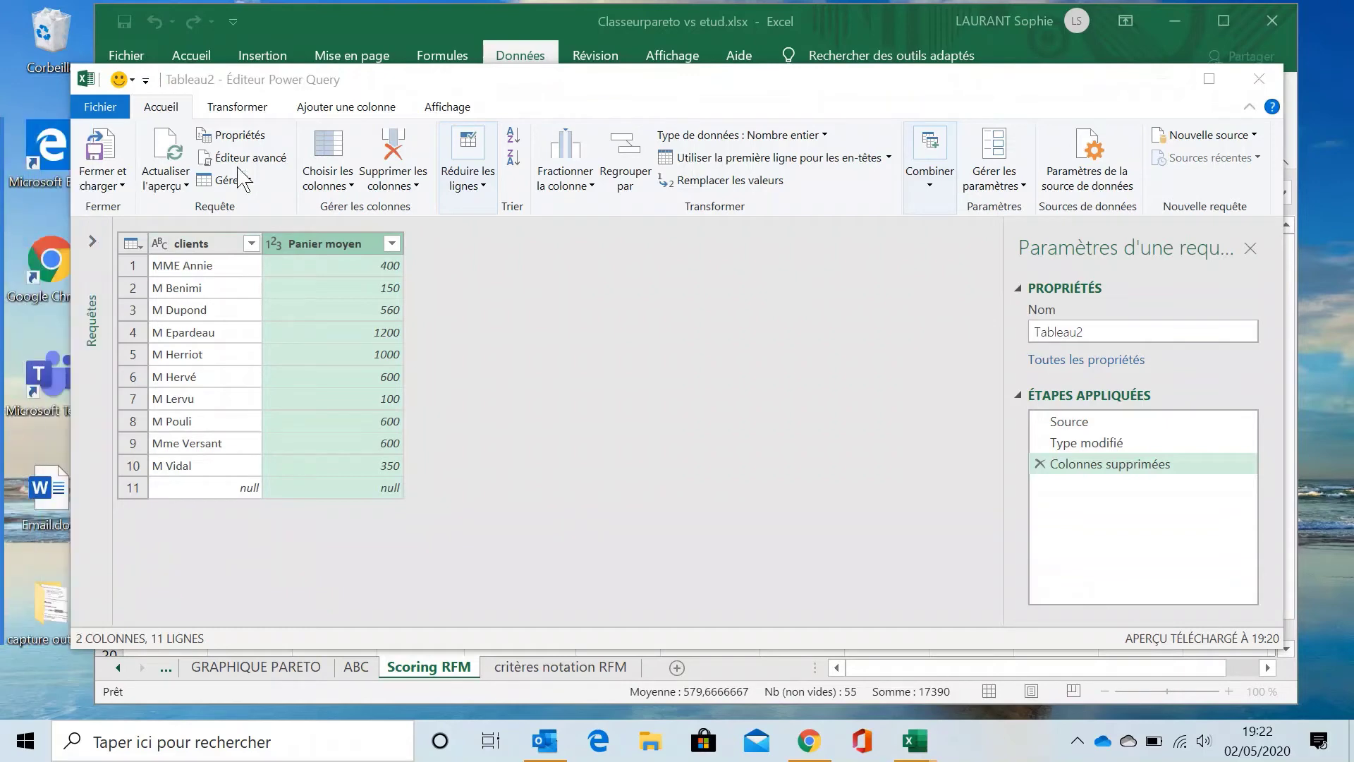
Divide the Panier moyen column by 50 and change its data type to whole number (Nombre entier)
click(239, 110)
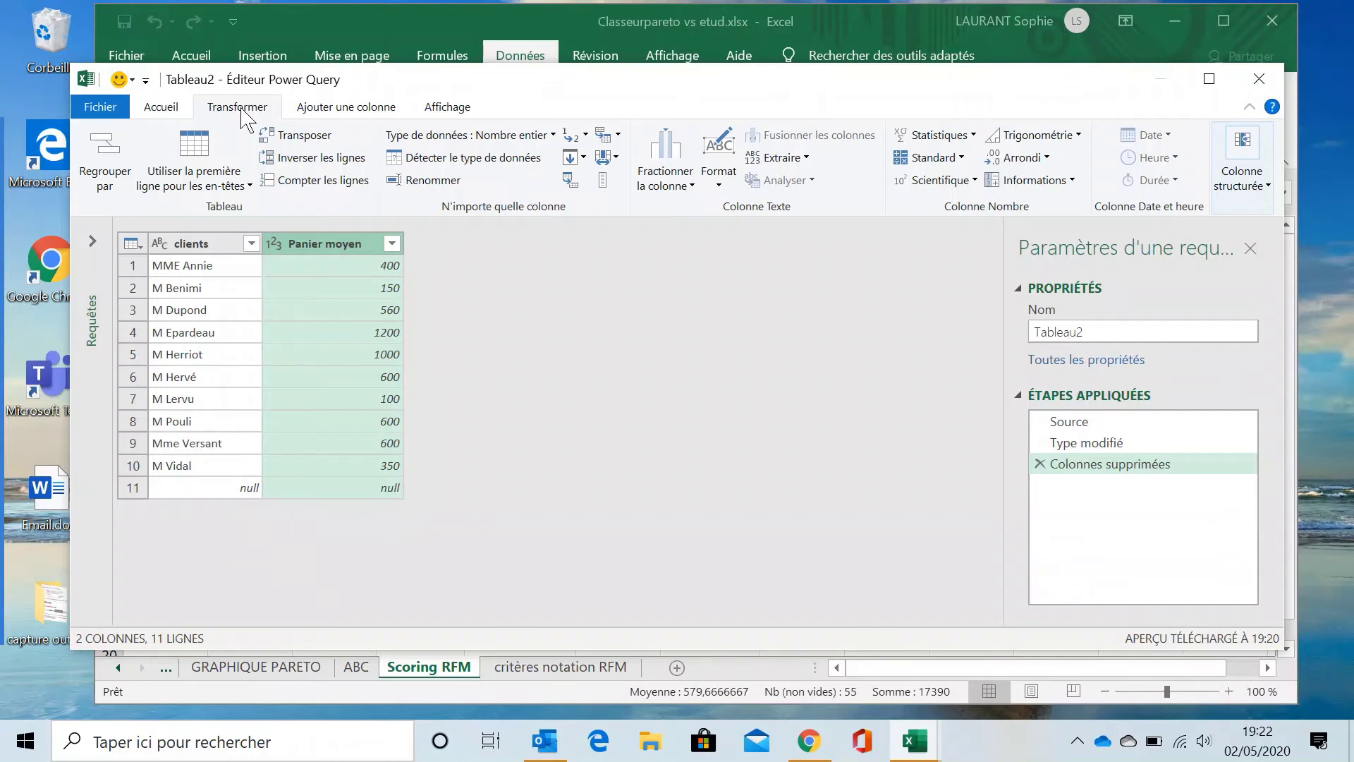
click(962, 159)
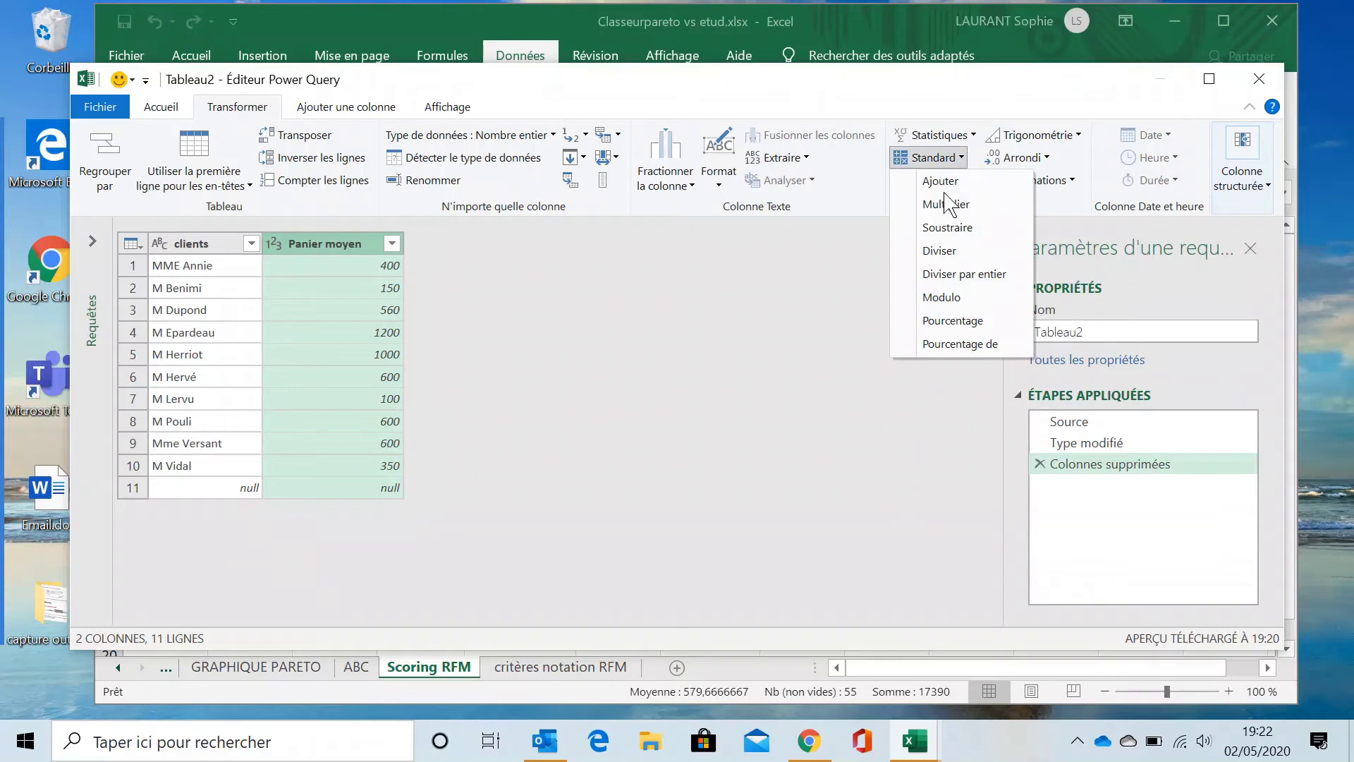
click(944, 256)
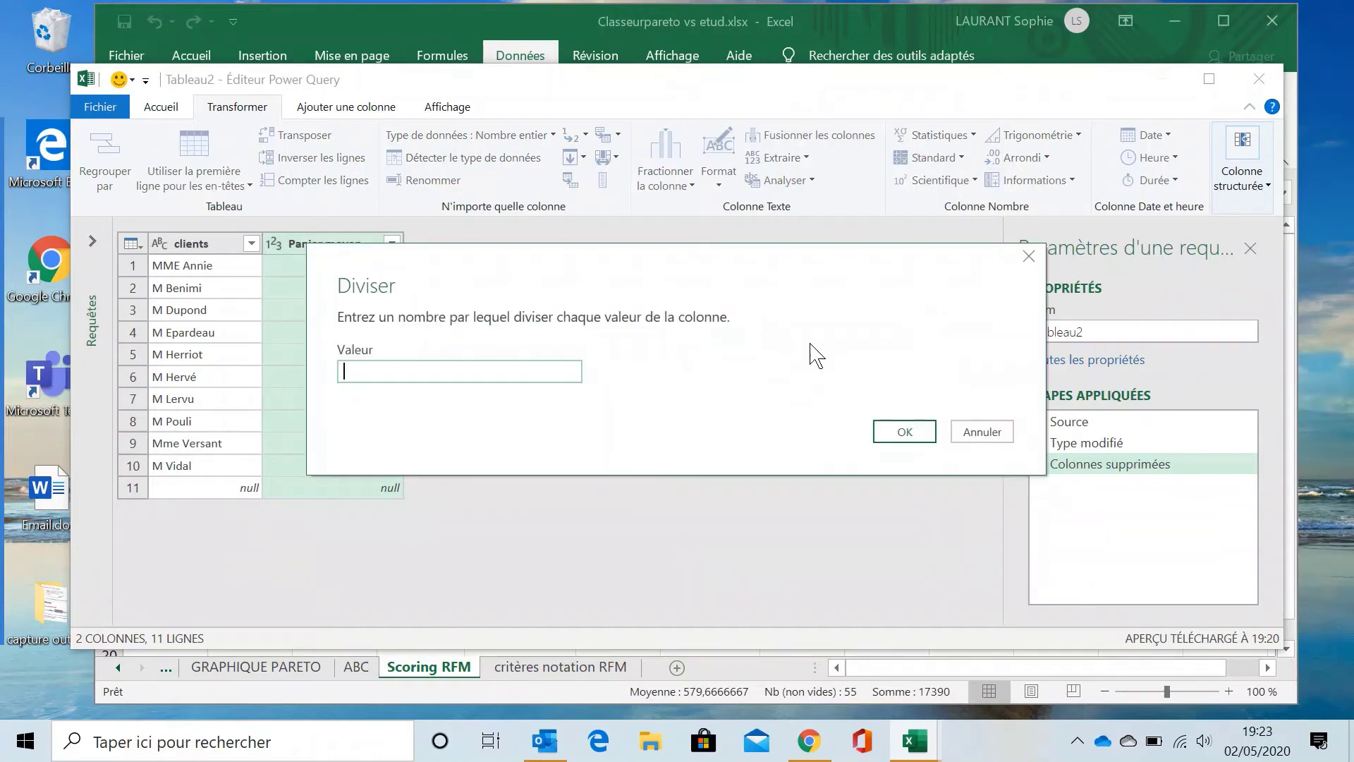
text(50)
click(894, 432)
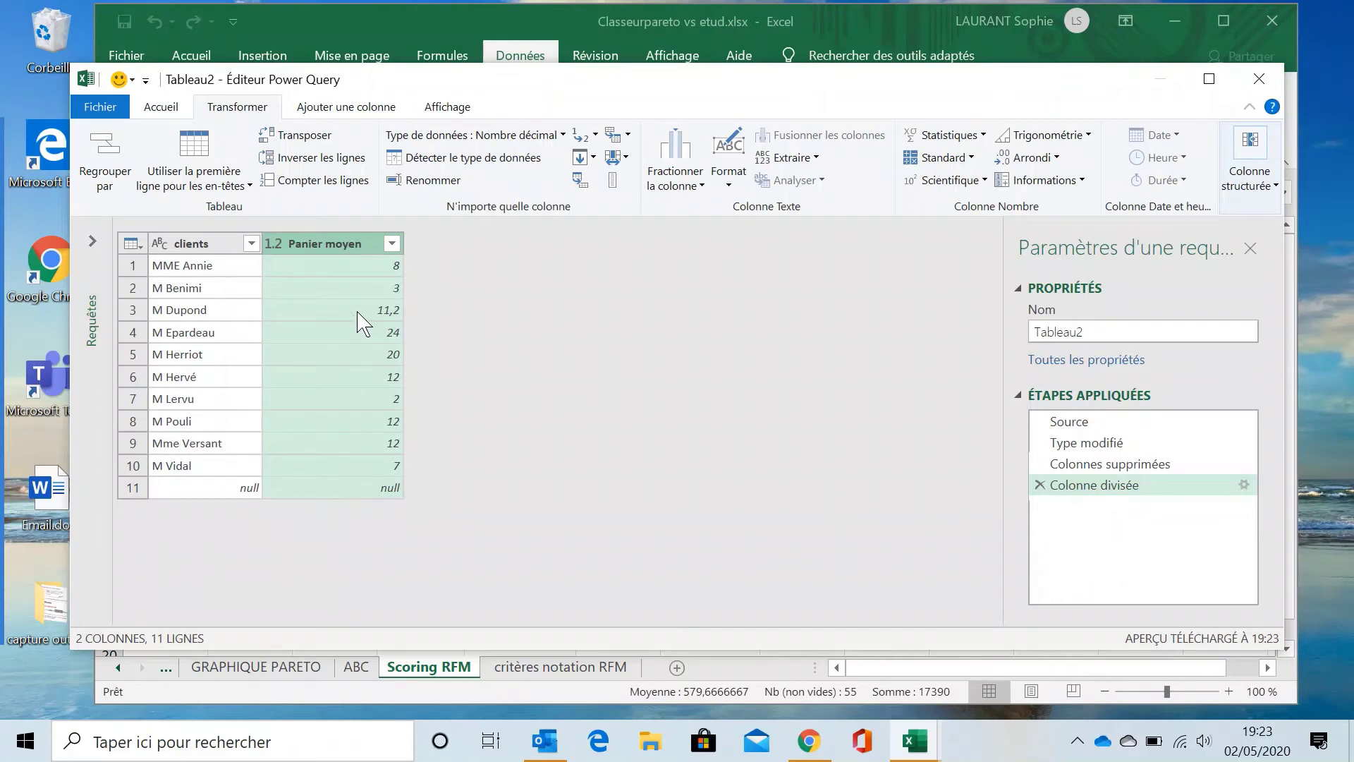
click(560, 134)
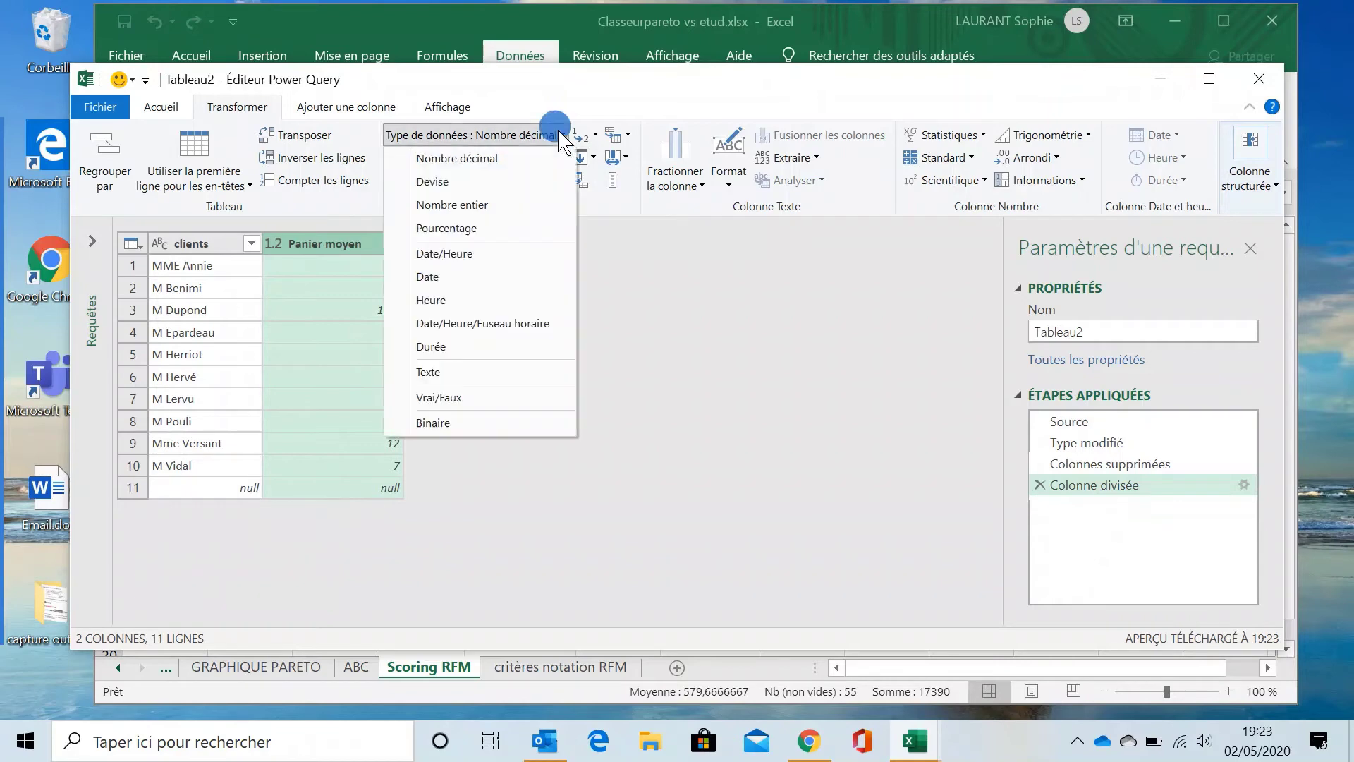
click(423, 204)
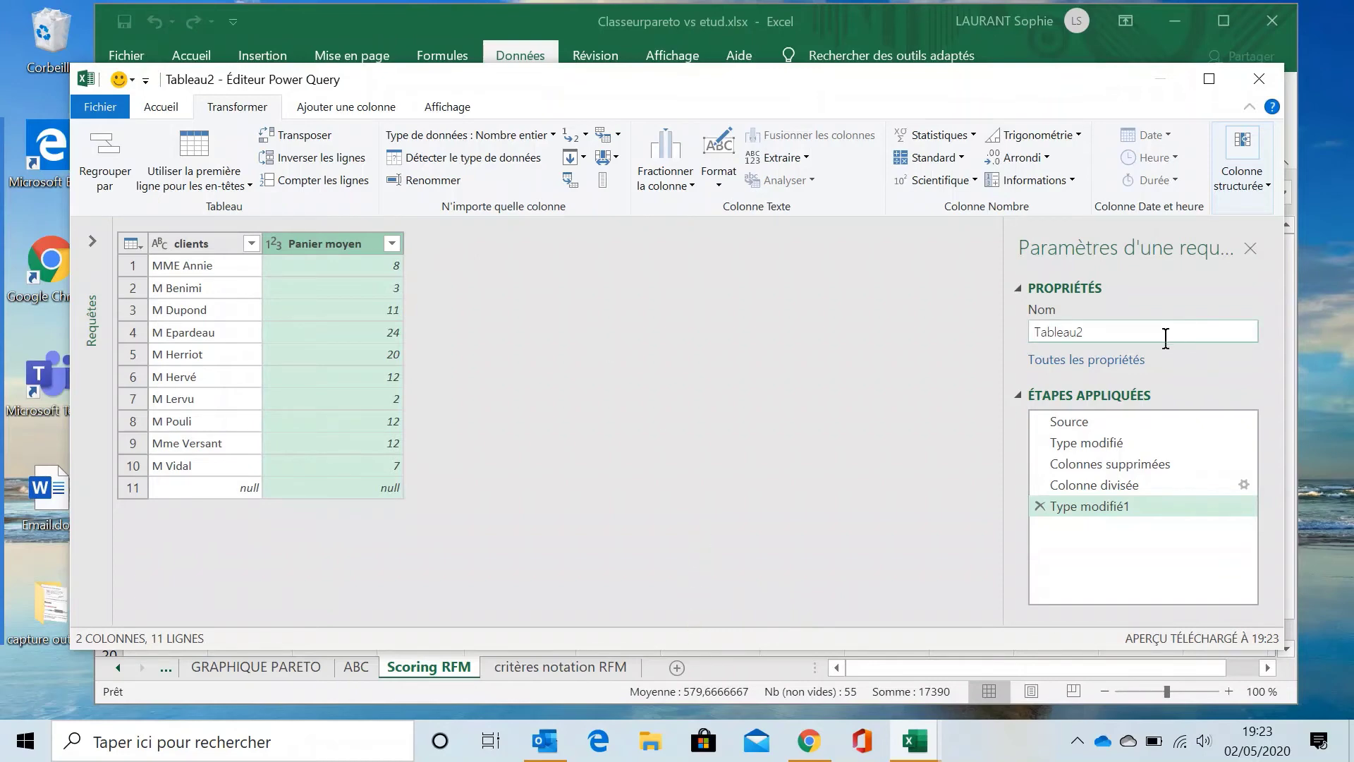
mouse_move(15, 197)
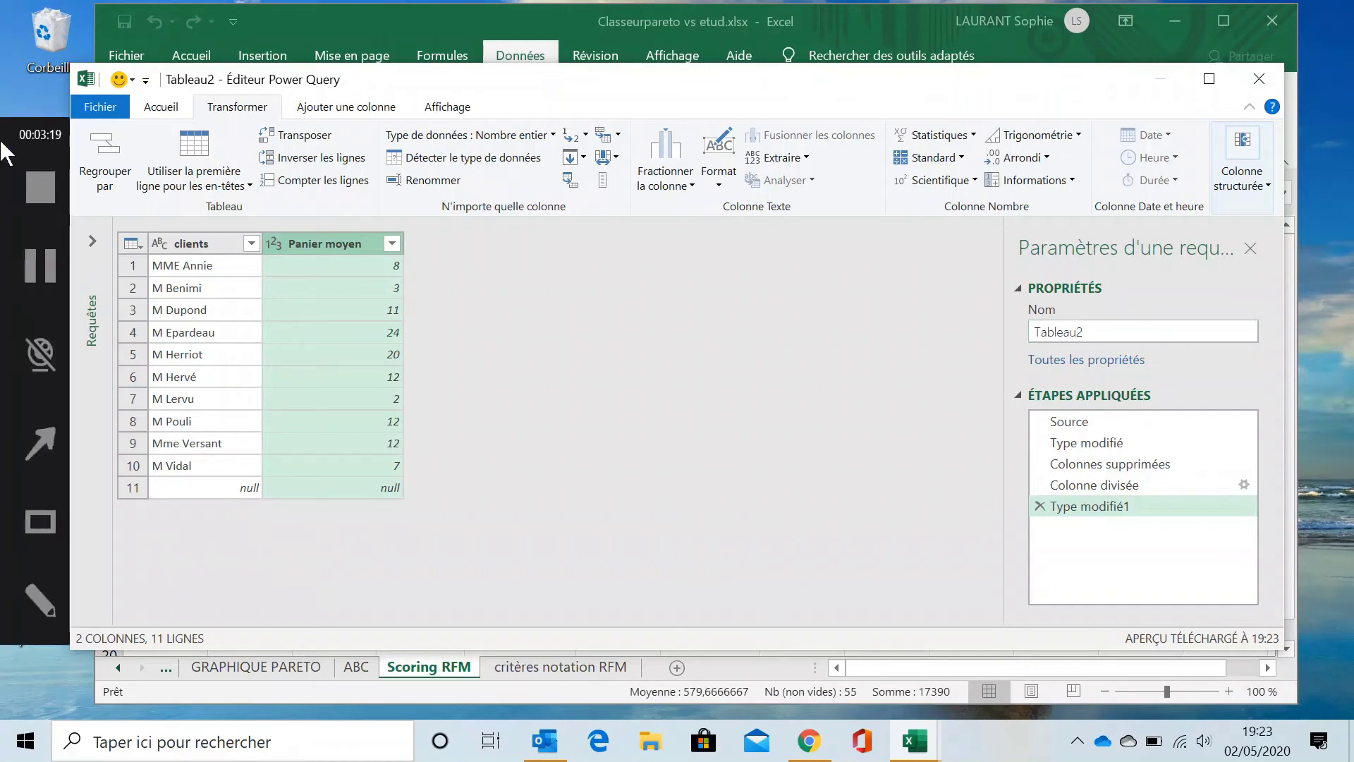
click(42, 278)
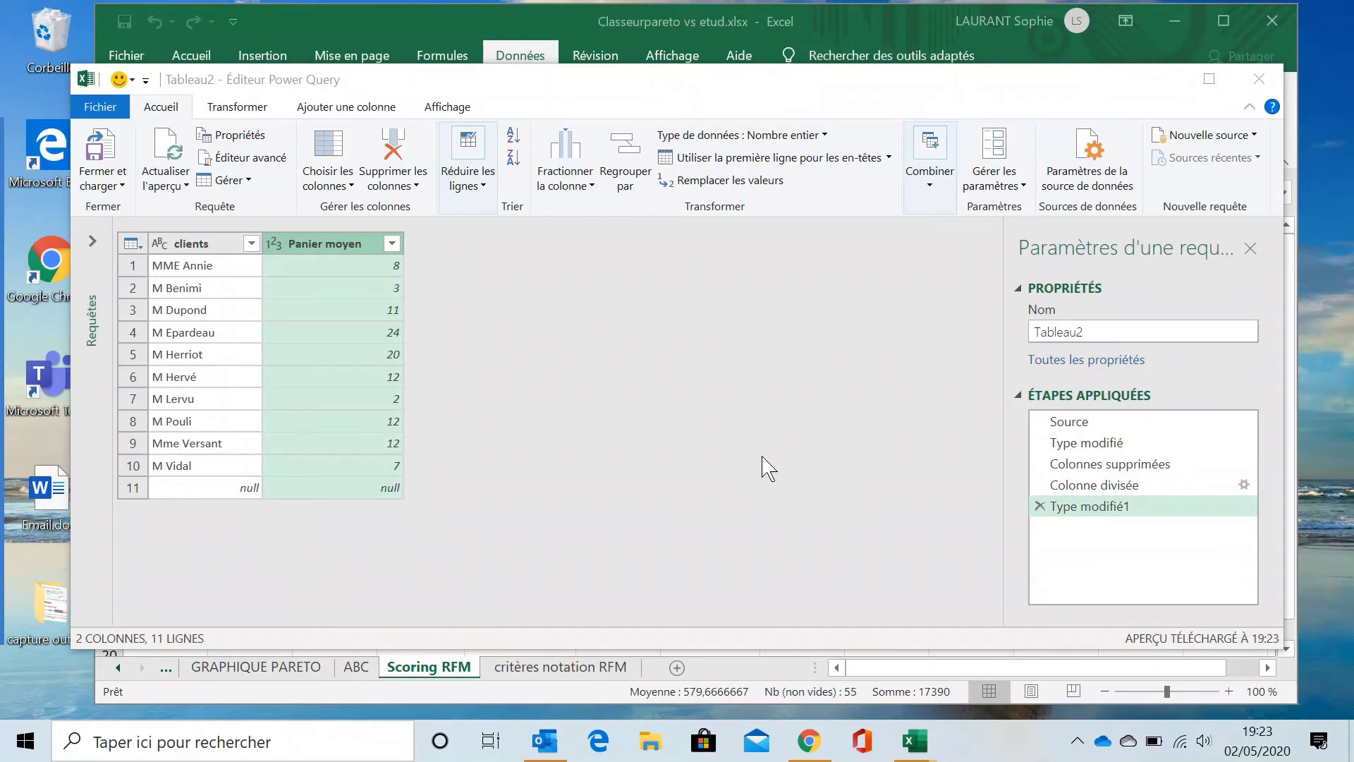
Close the query and load it as a table into the existing worksheet at 'critères notation RFM'!$E$3
click(103, 161)
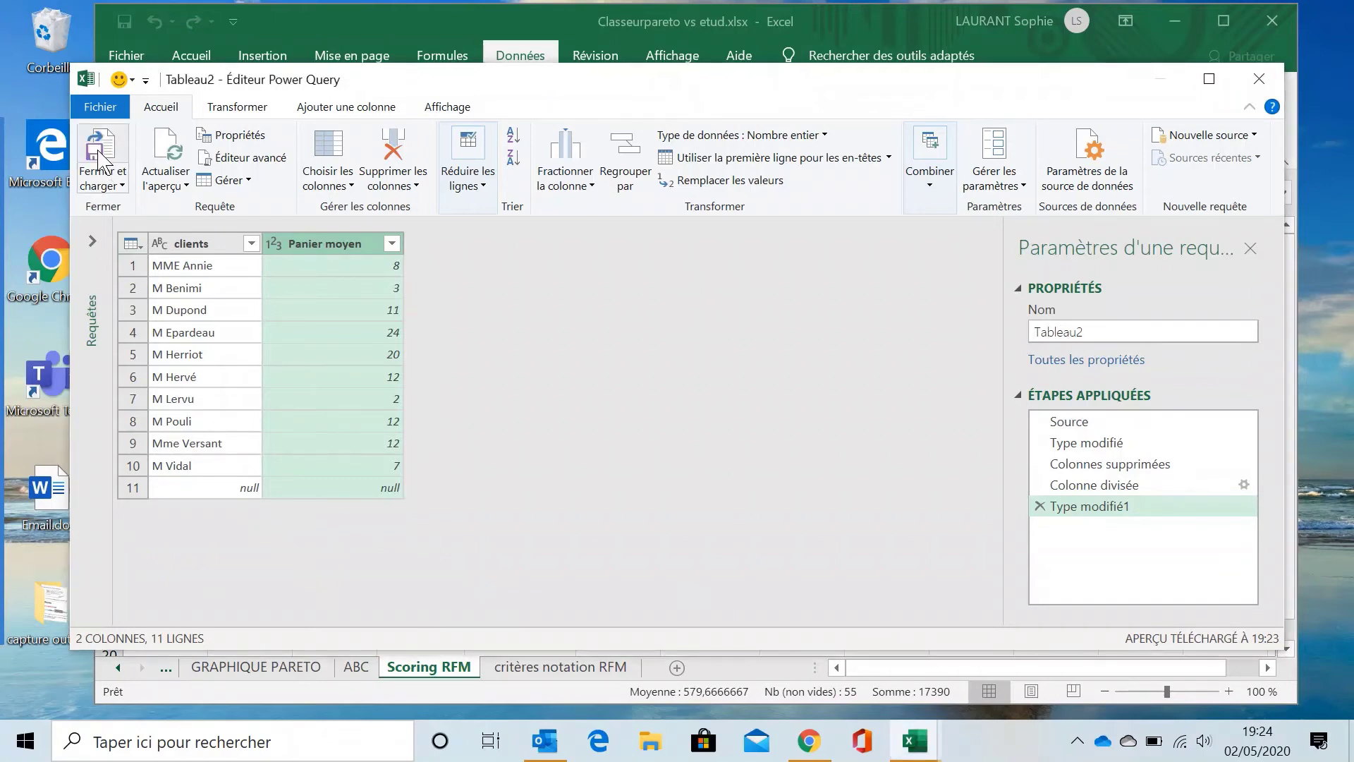
click(111, 186)
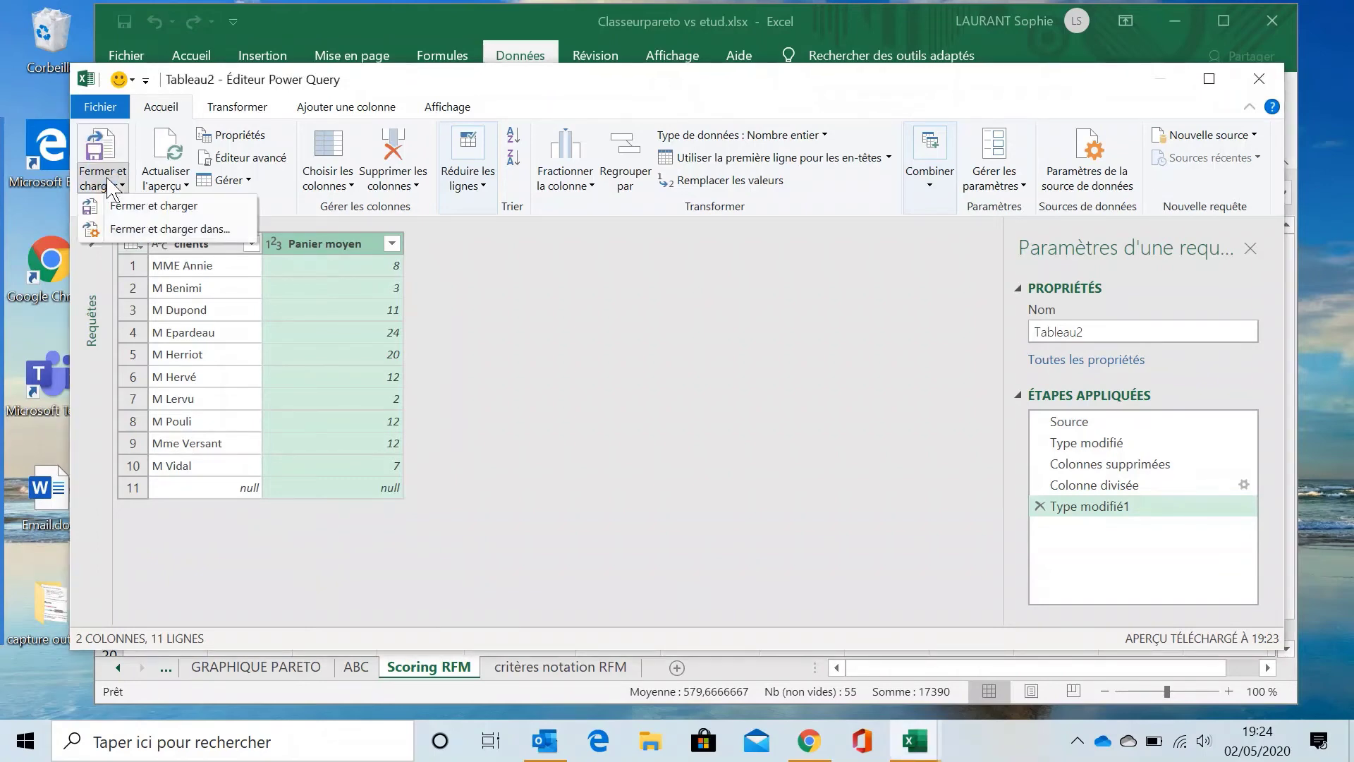
click(116, 230)
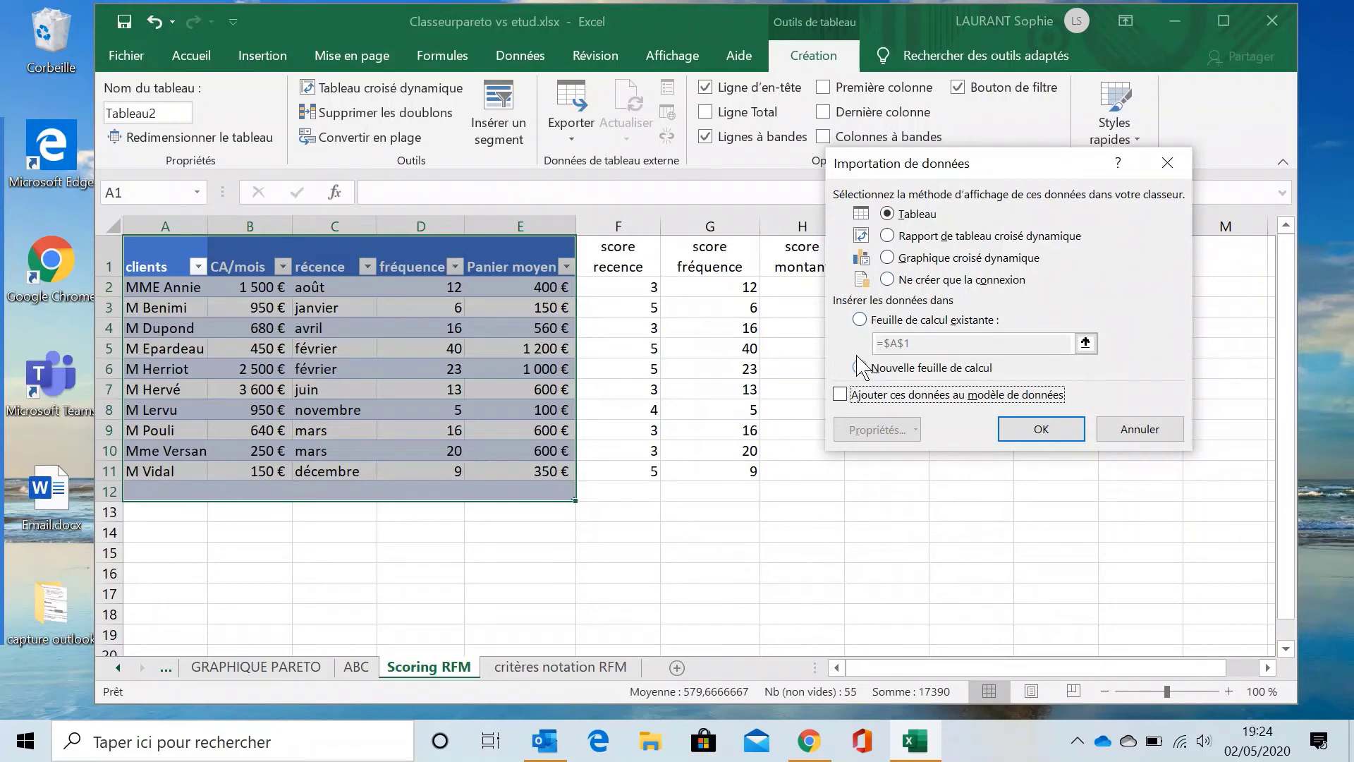
click(861, 320)
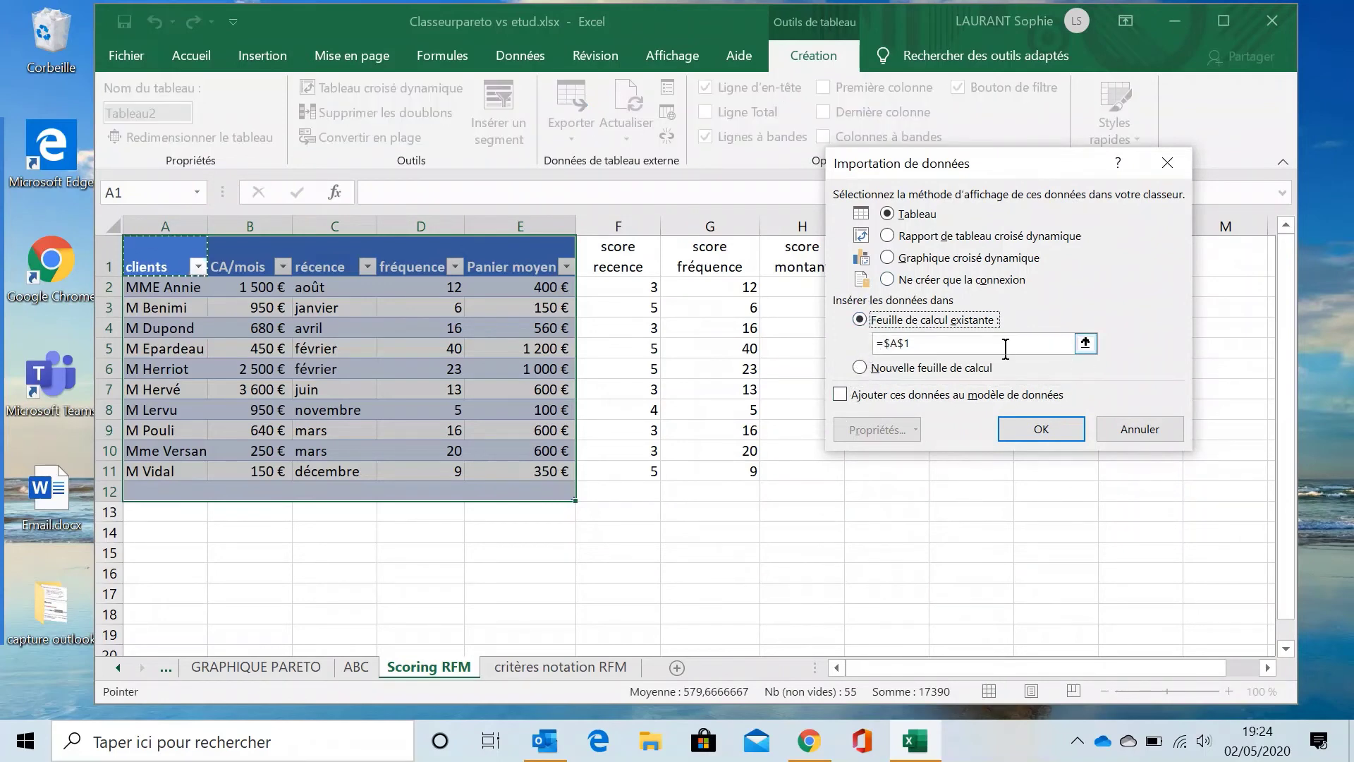
click(1086, 344)
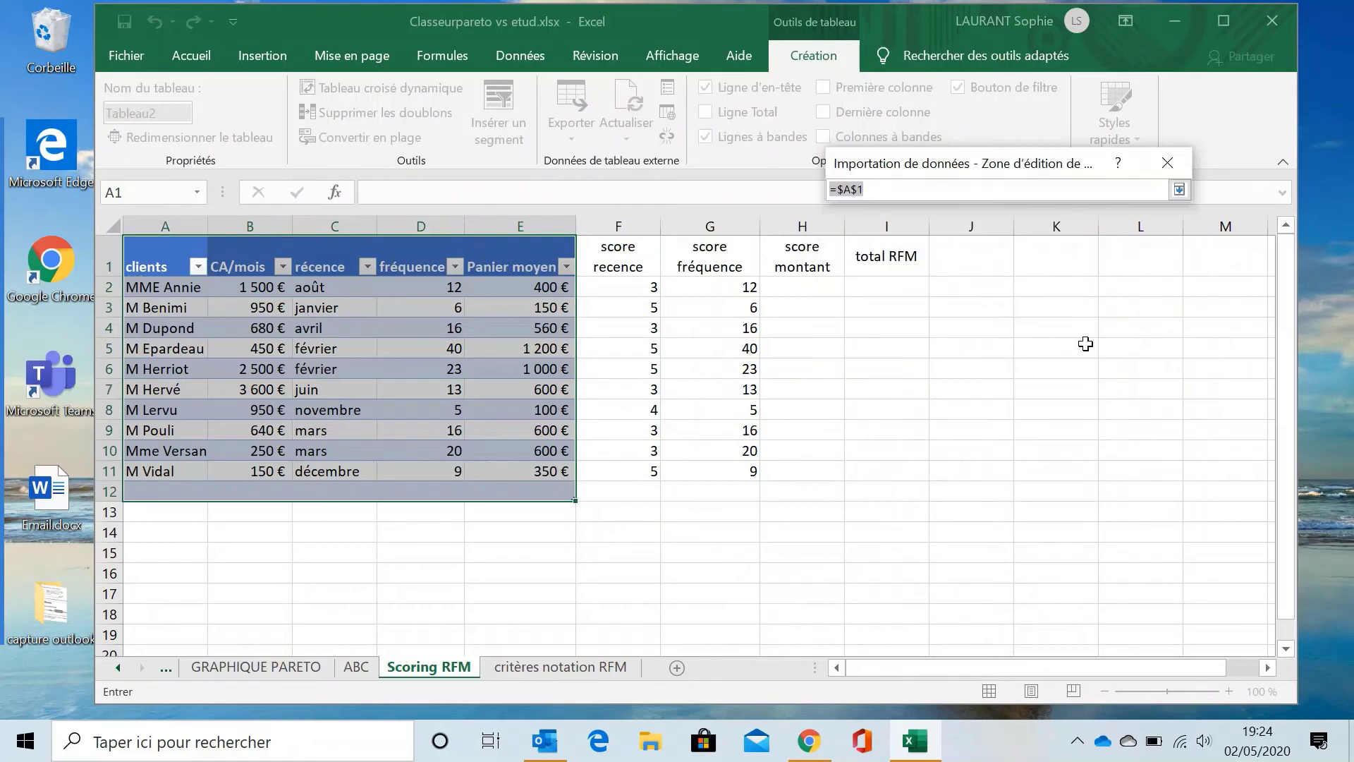
click(535, 669)
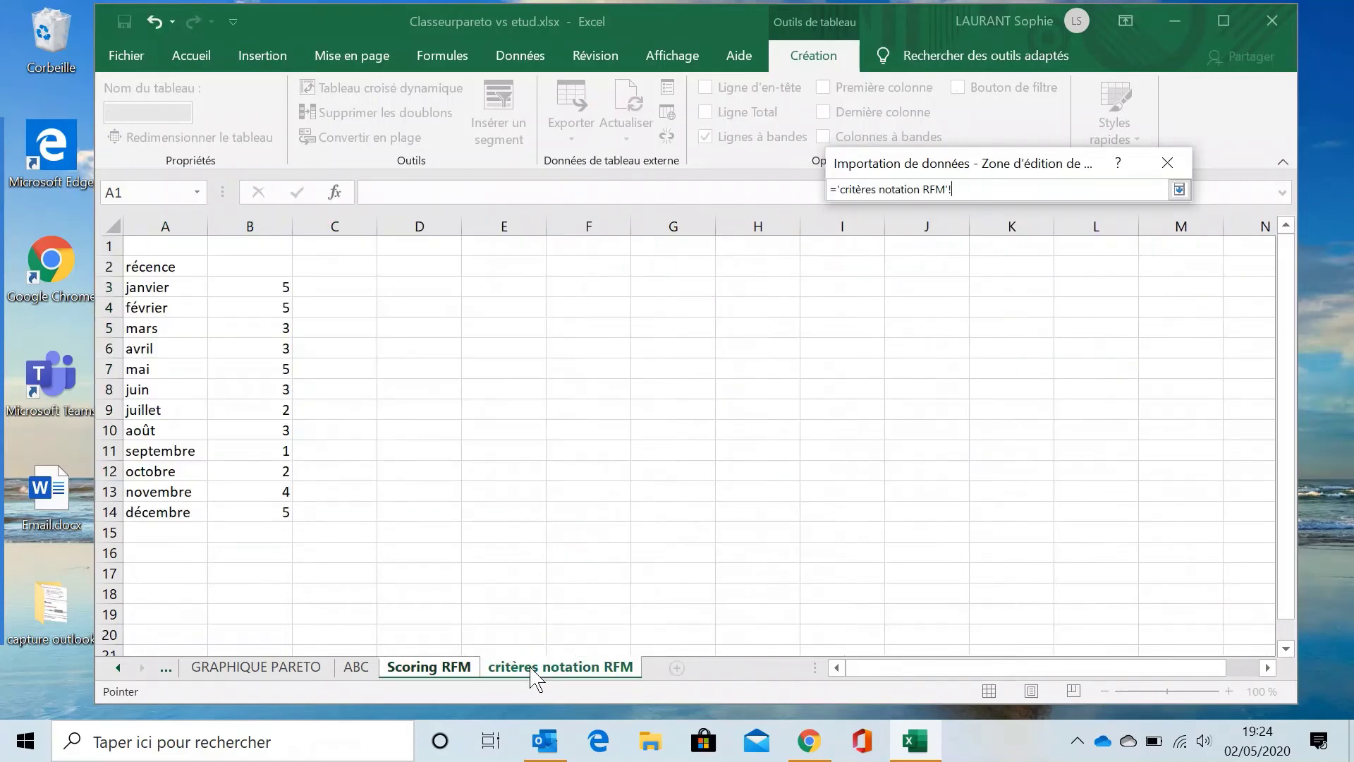
click(518, 287)
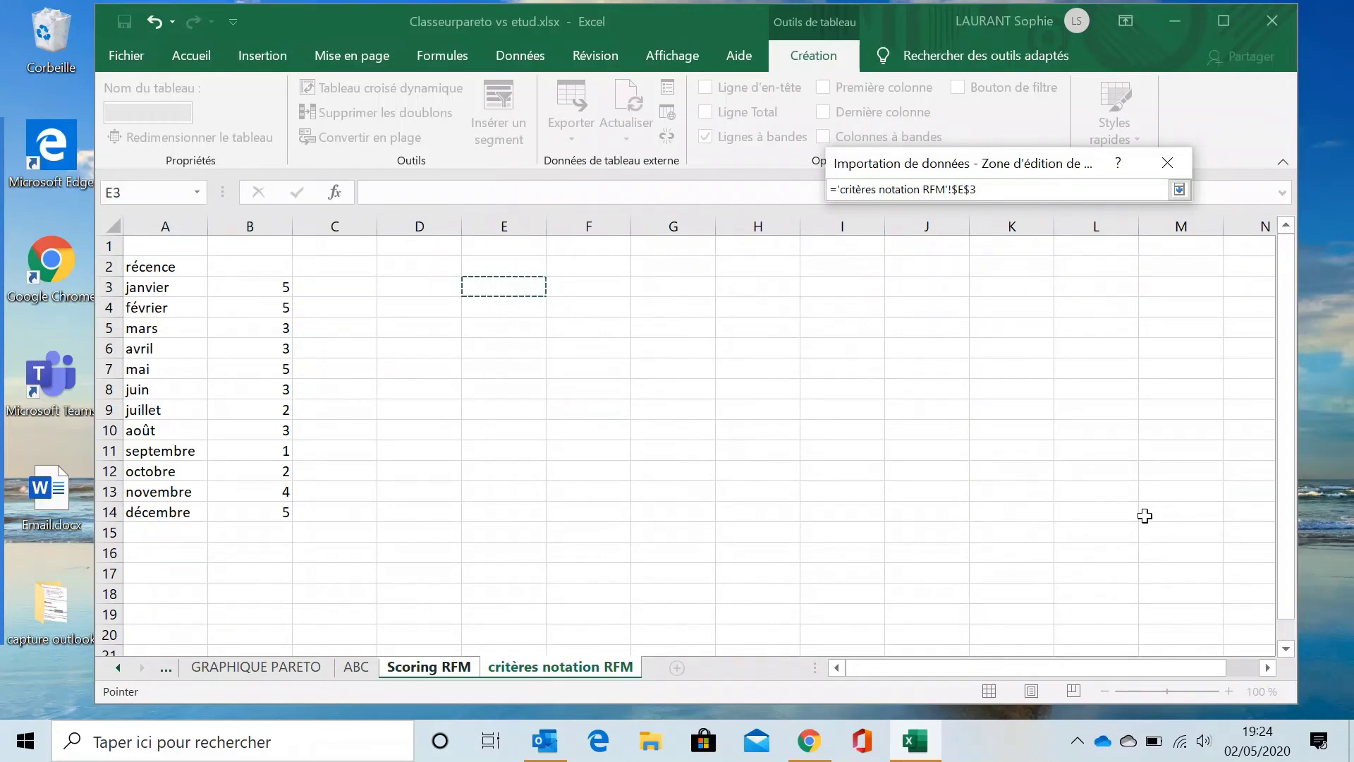
key(Return)
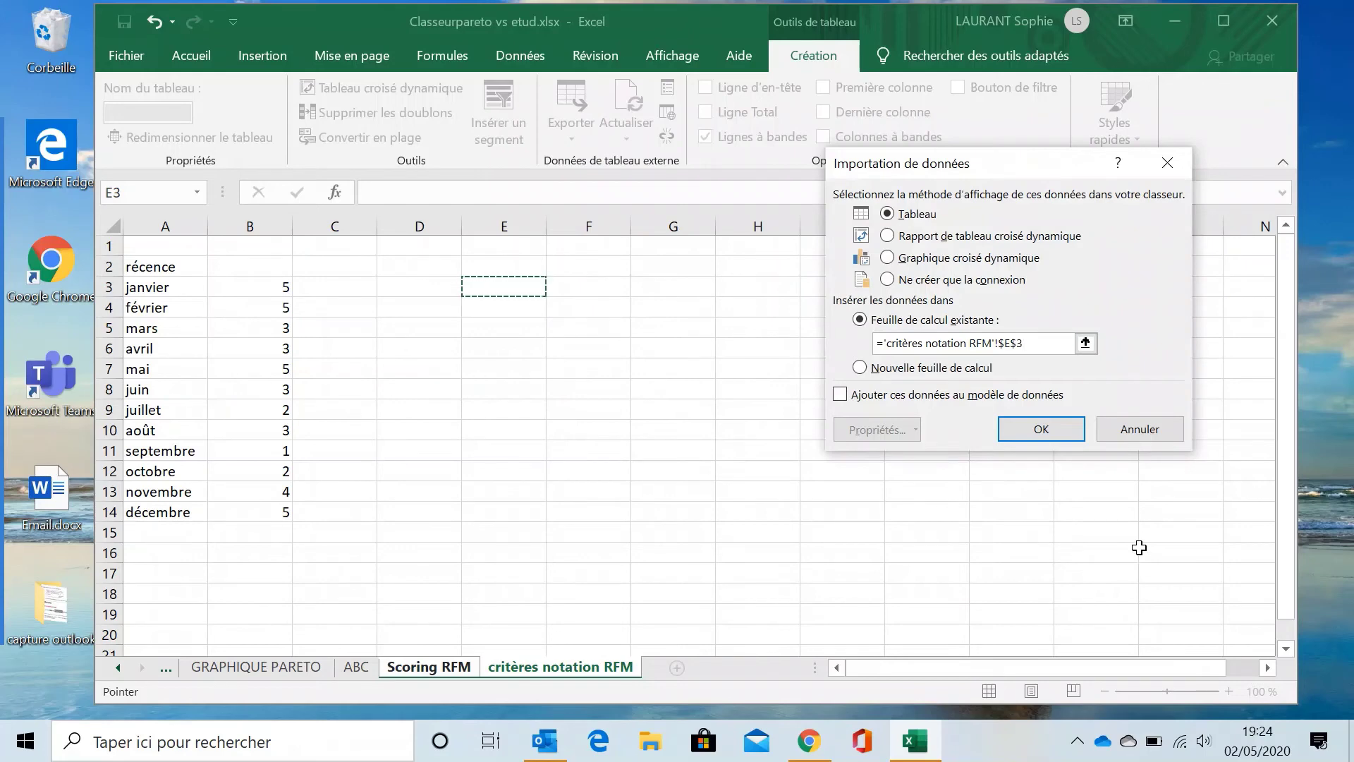
click(1042, 430)
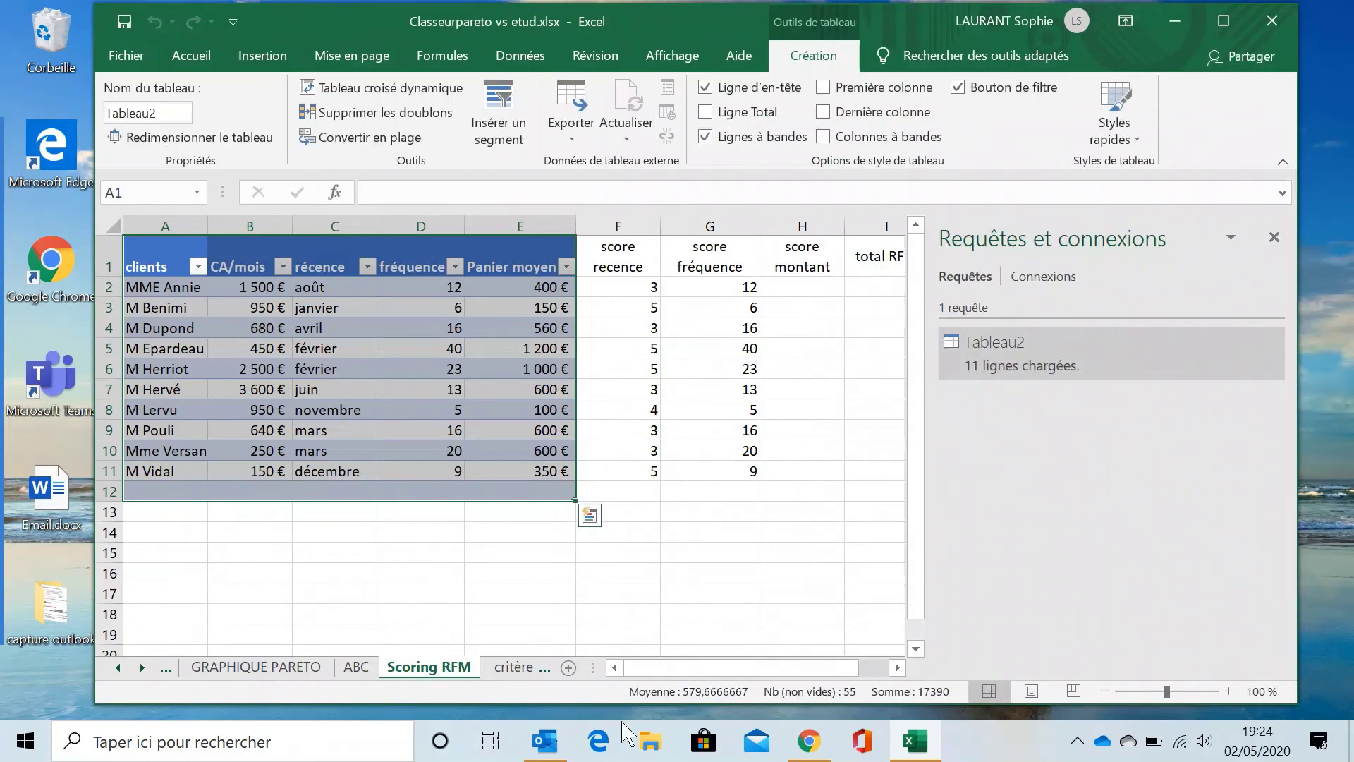
Check the loaded query table on the critères notation RFM sheet, close the queries pane and return to the Scoring RFM sheet
click(519, 667)
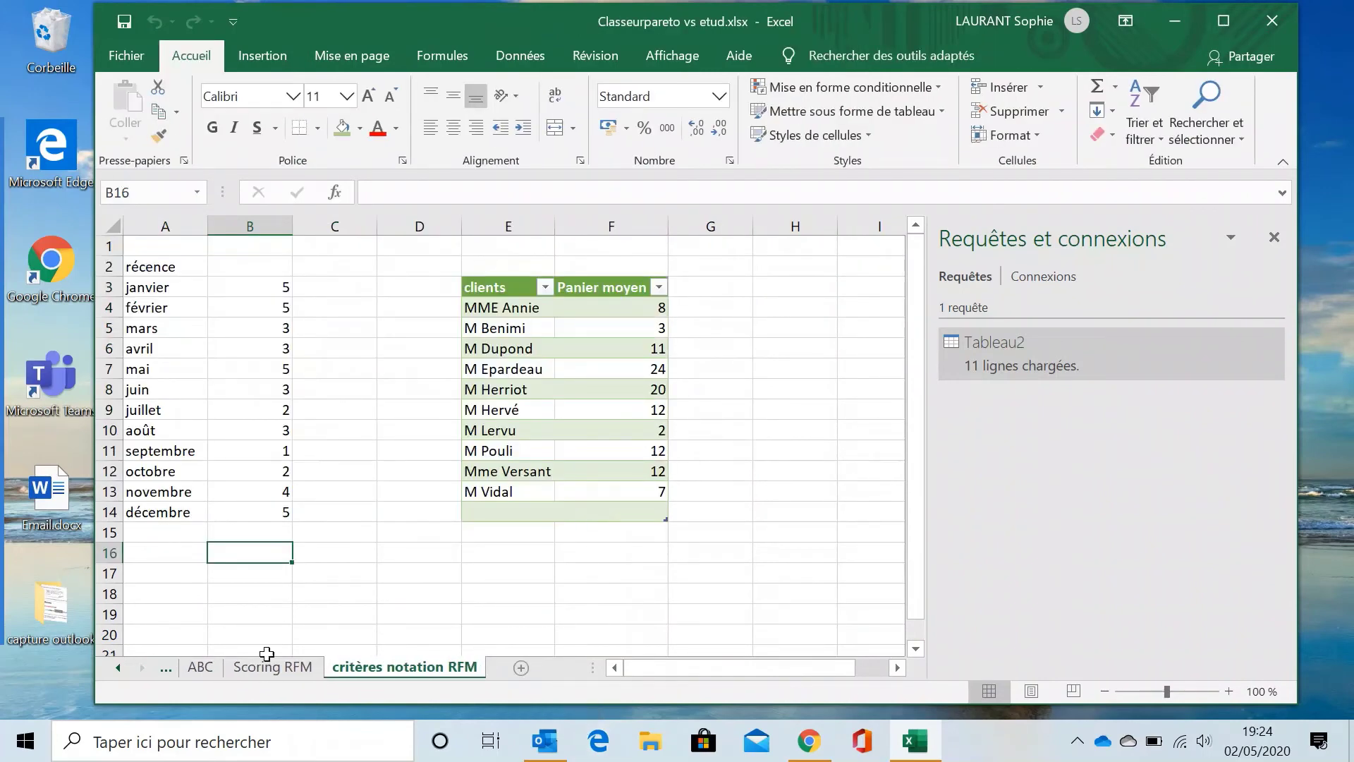
click(1274, 237)
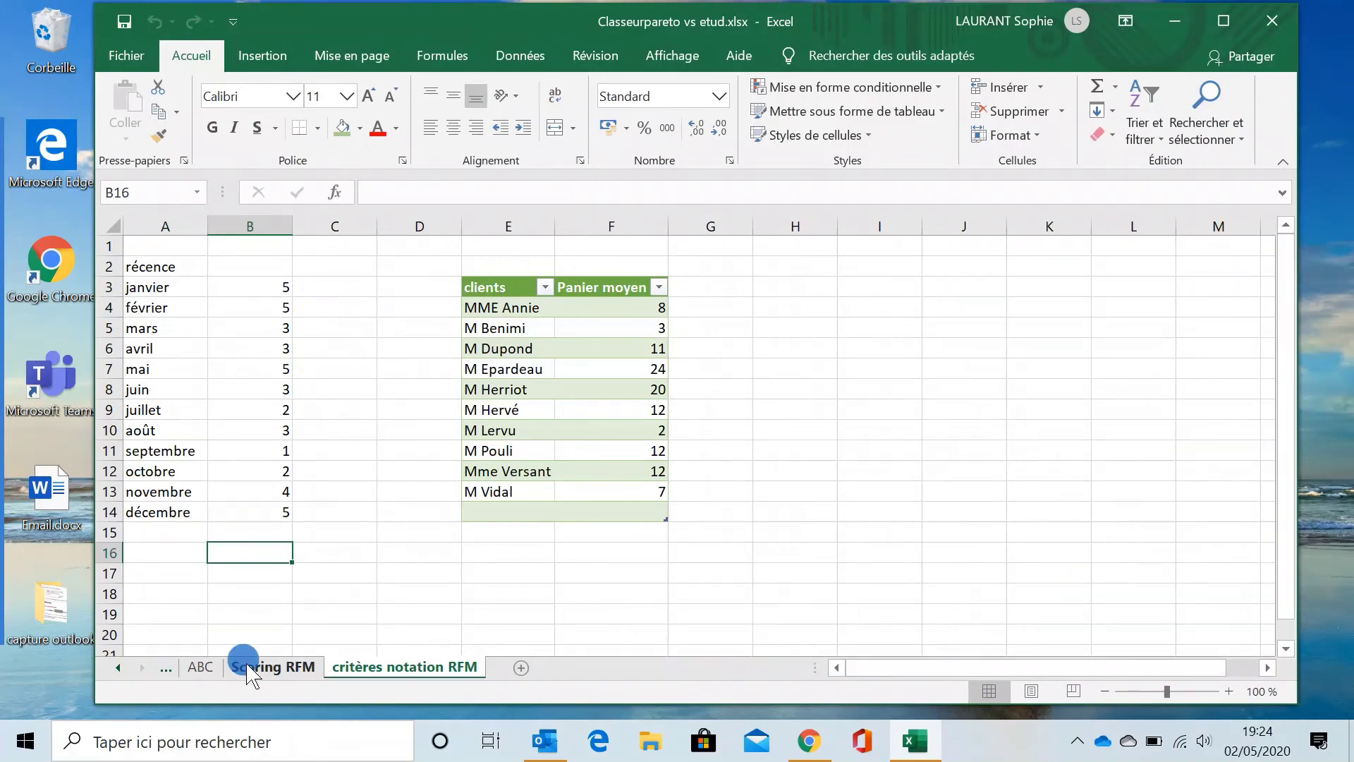
click(242, 667)
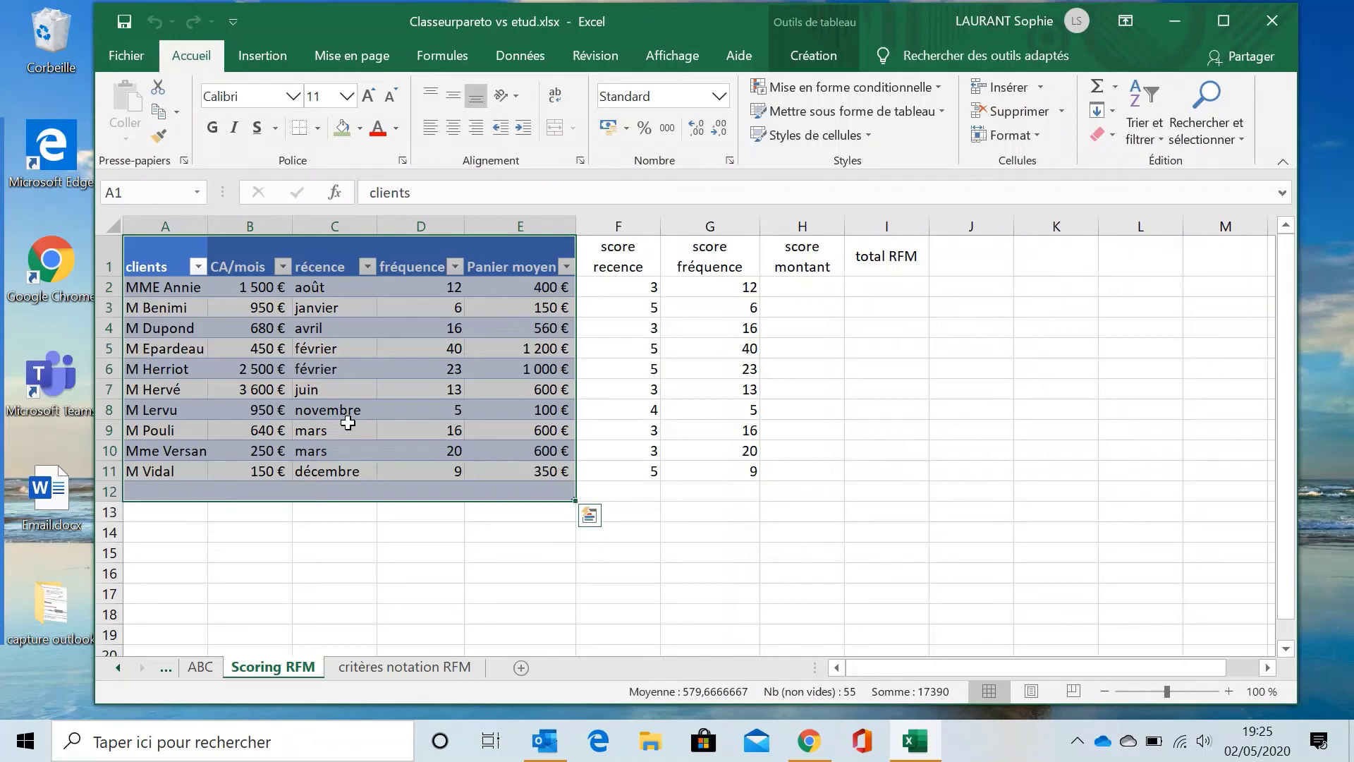
Start a RECHERCHEV formula in cell H2 under score montant, using the client in A2 as the lookup value
click(808, 287)
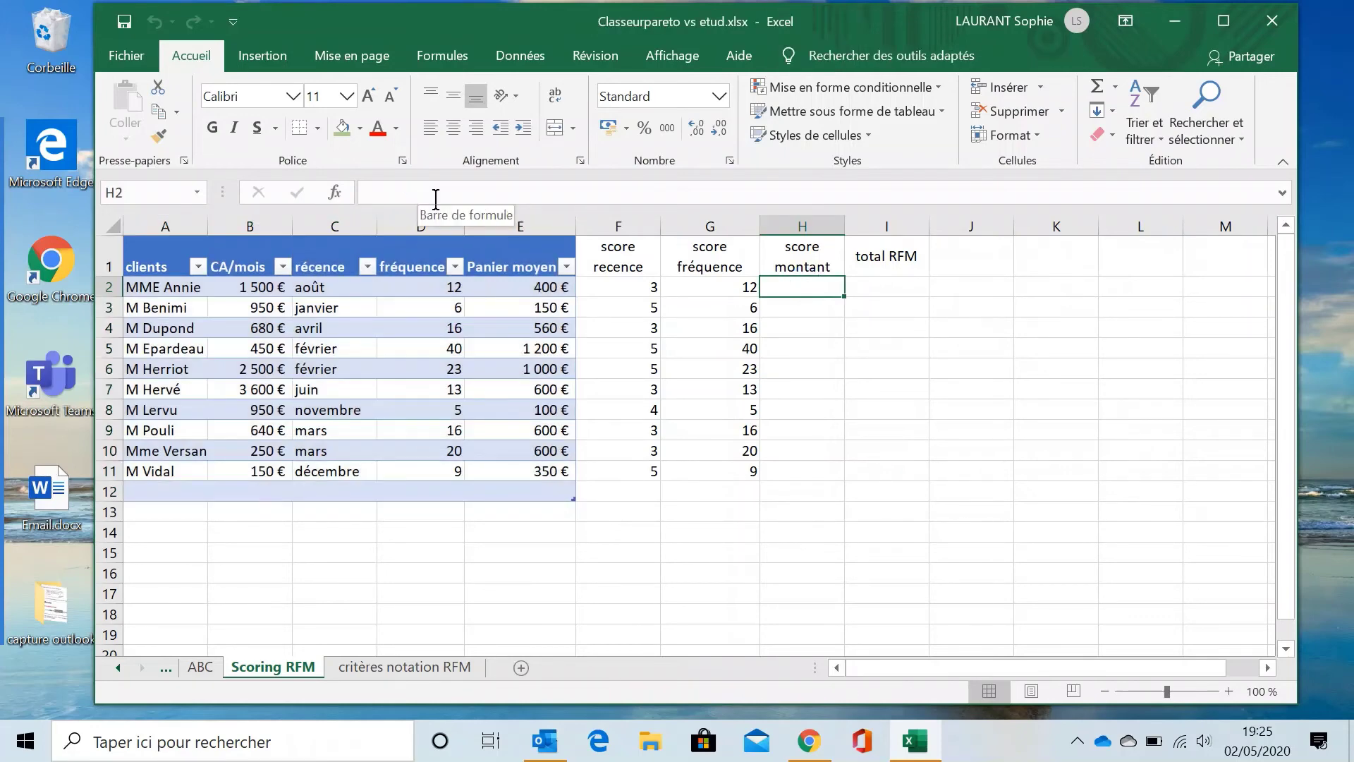
text(+)
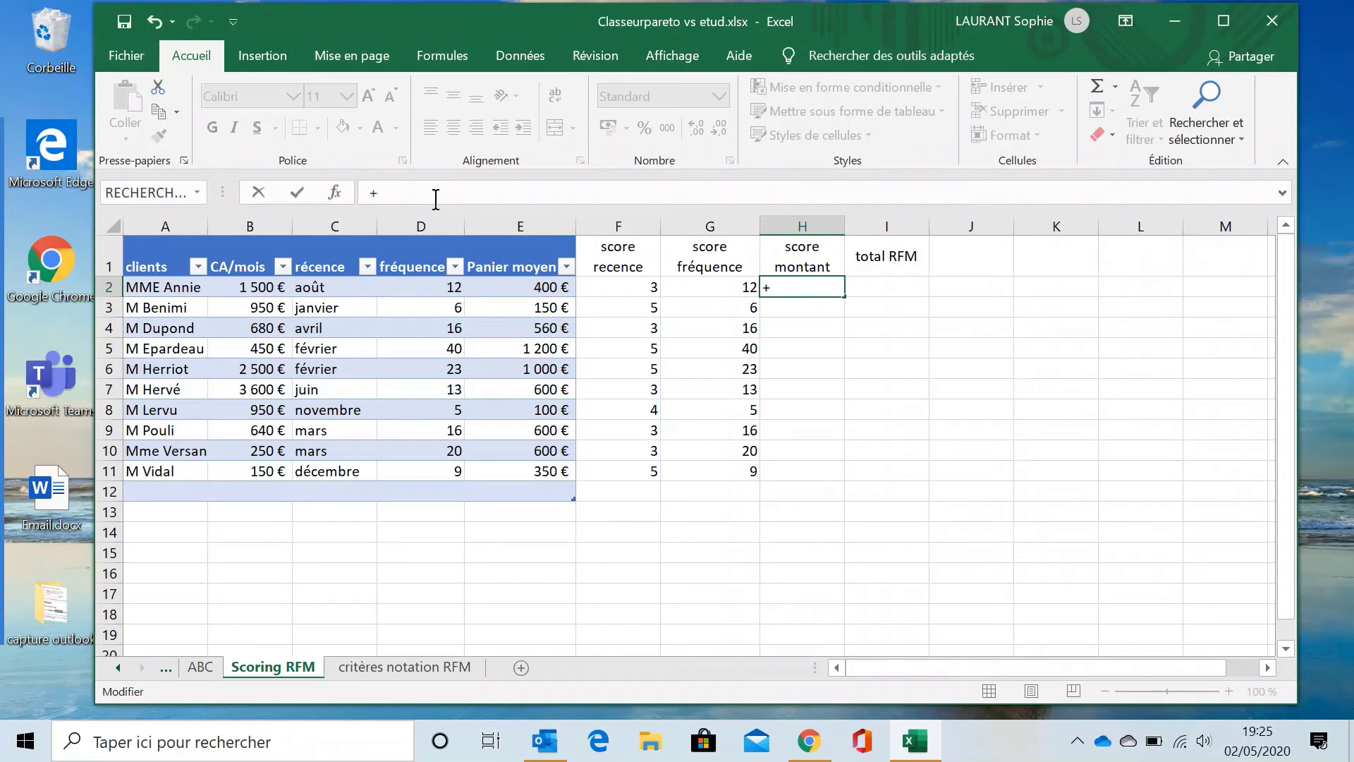
key(Escape)
text(+)
key(BackSpace)
text(=)
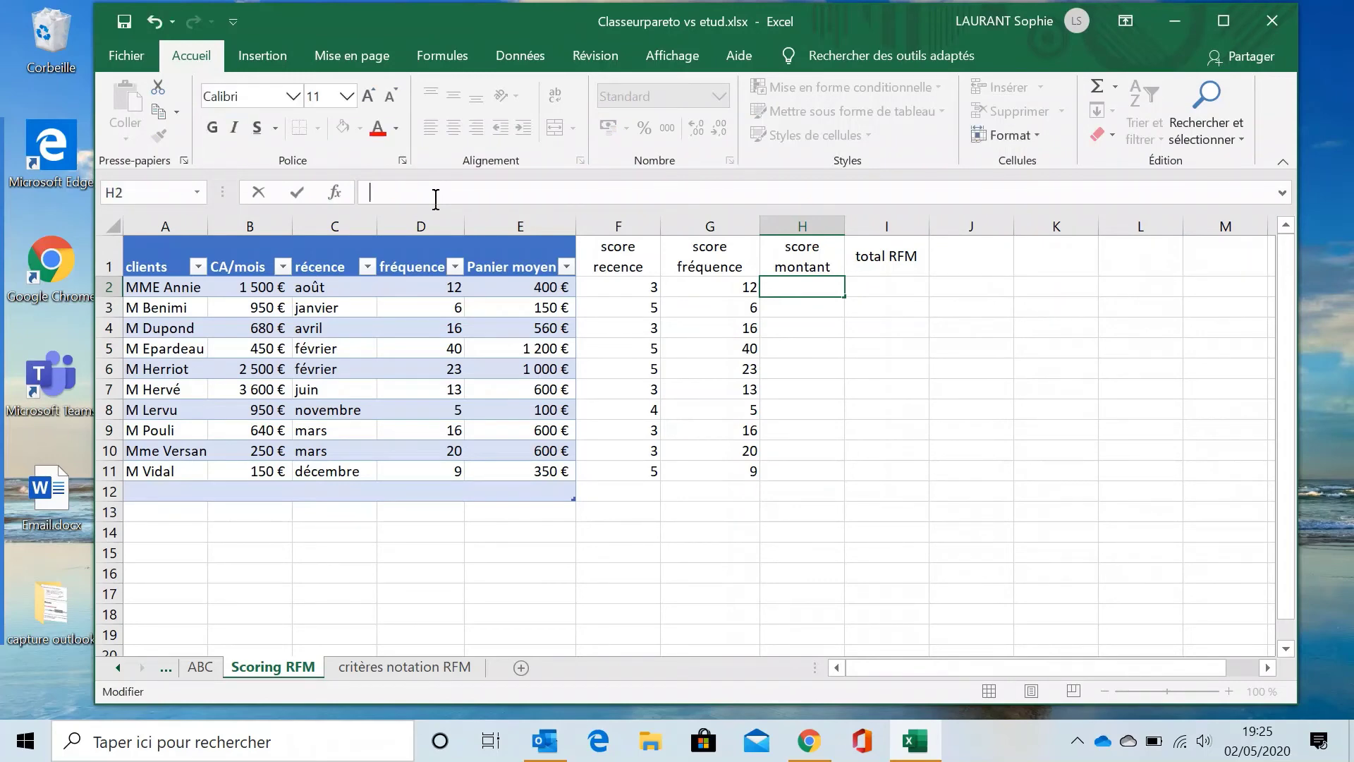
click(166, 192)
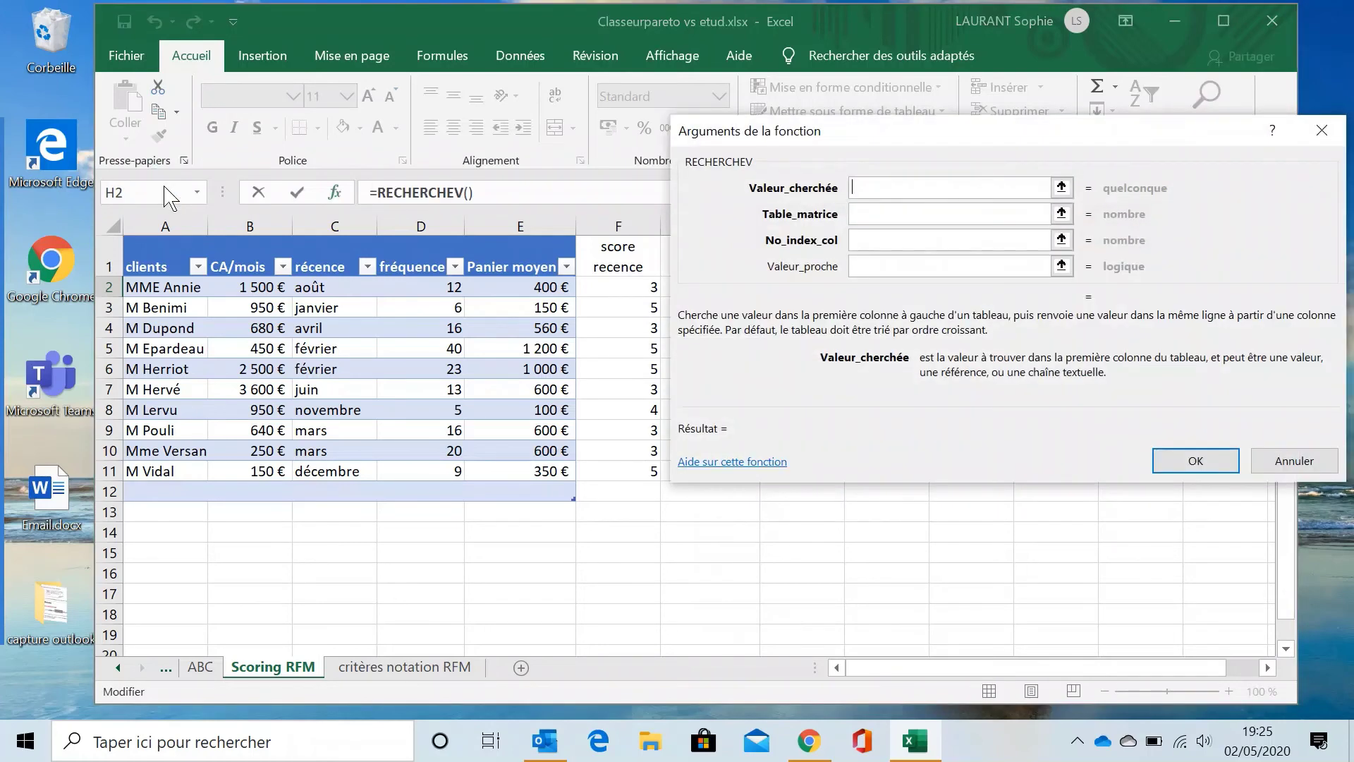
click(150, 286)
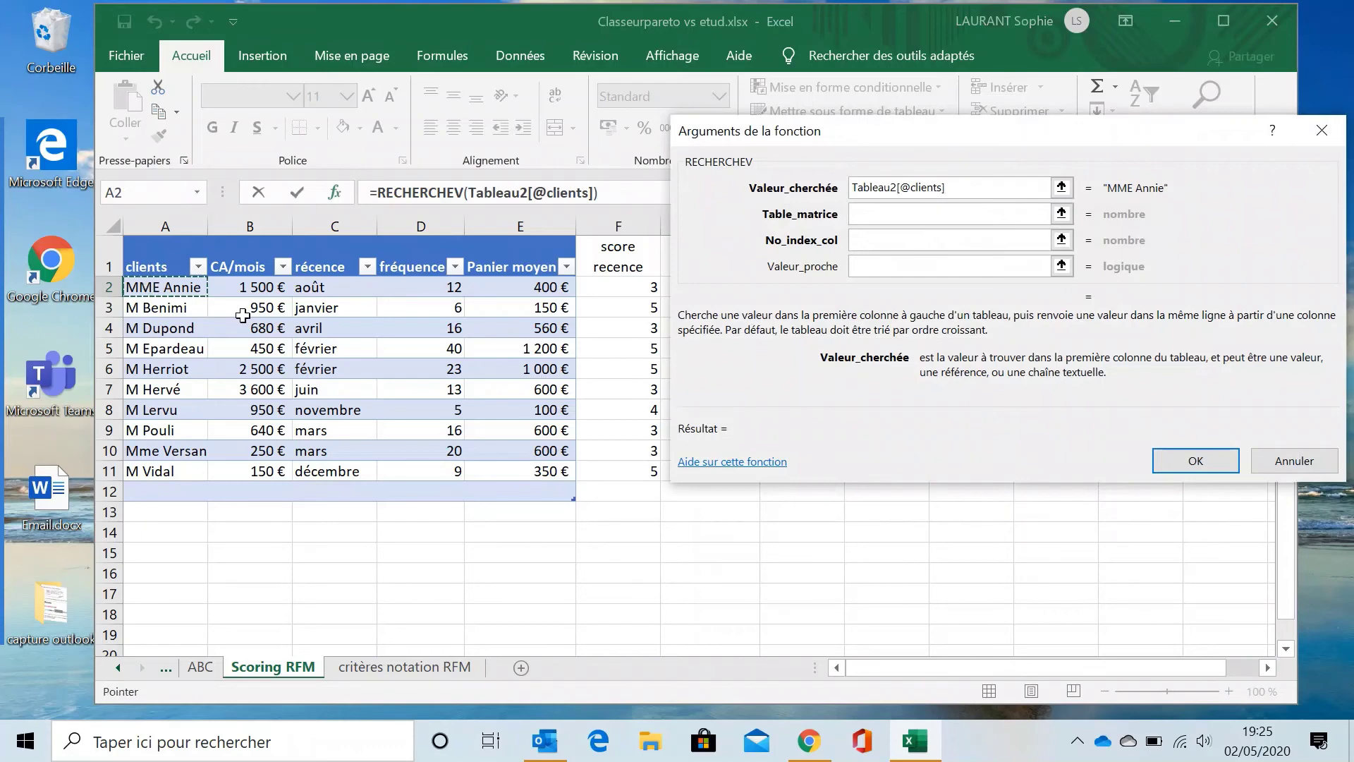
Set the lookup's table array to the whole clients and Panier moyen table, E3:F14, on the critères notation RFM sheet
click(1061, 213)
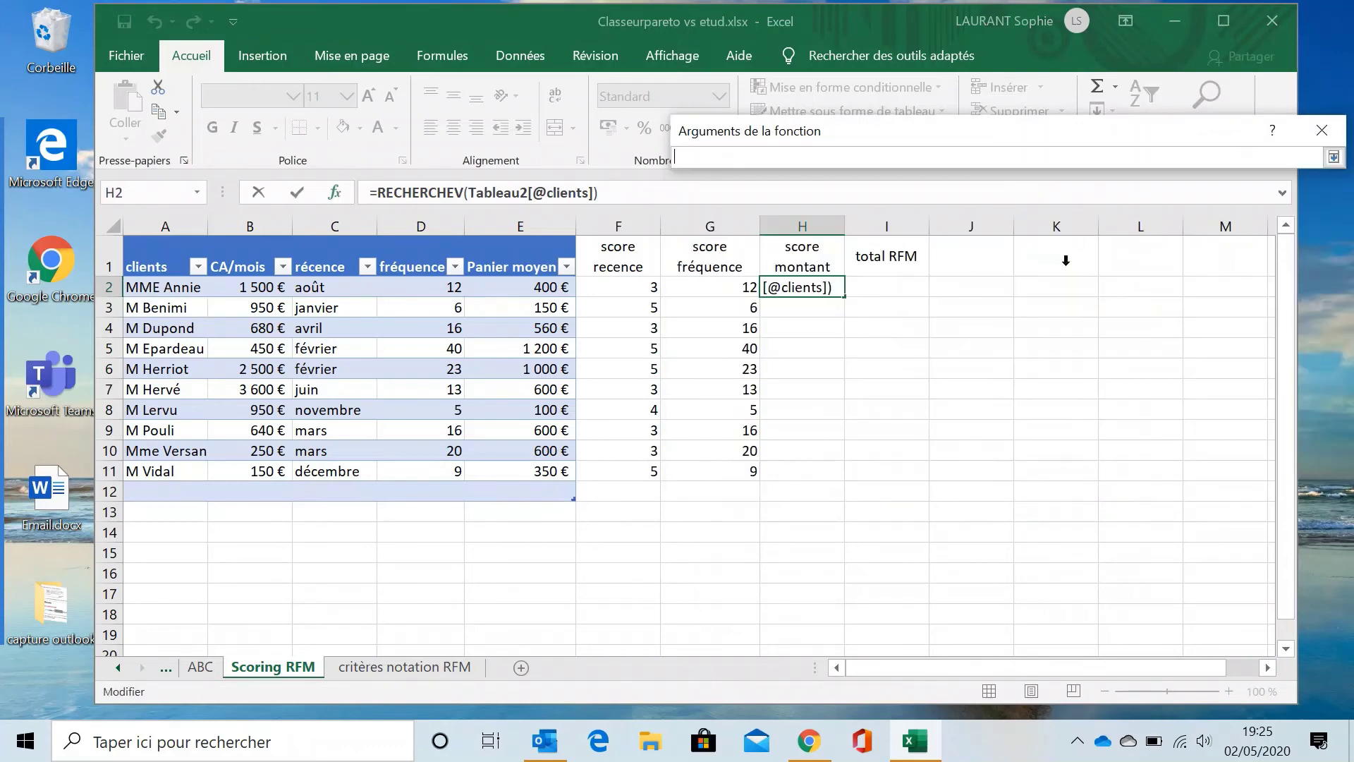
click(444, 666)
drag(470, 289, 538, 510)
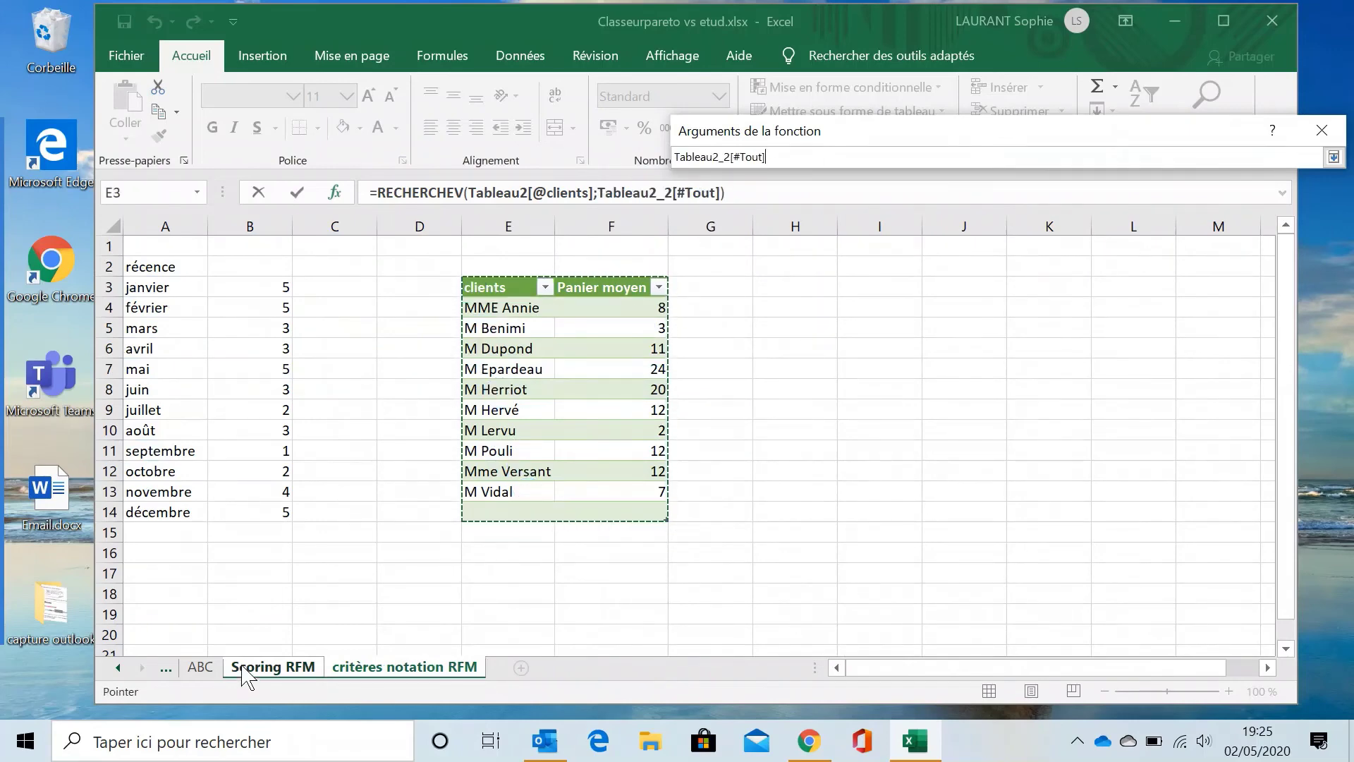
click(285, 669)
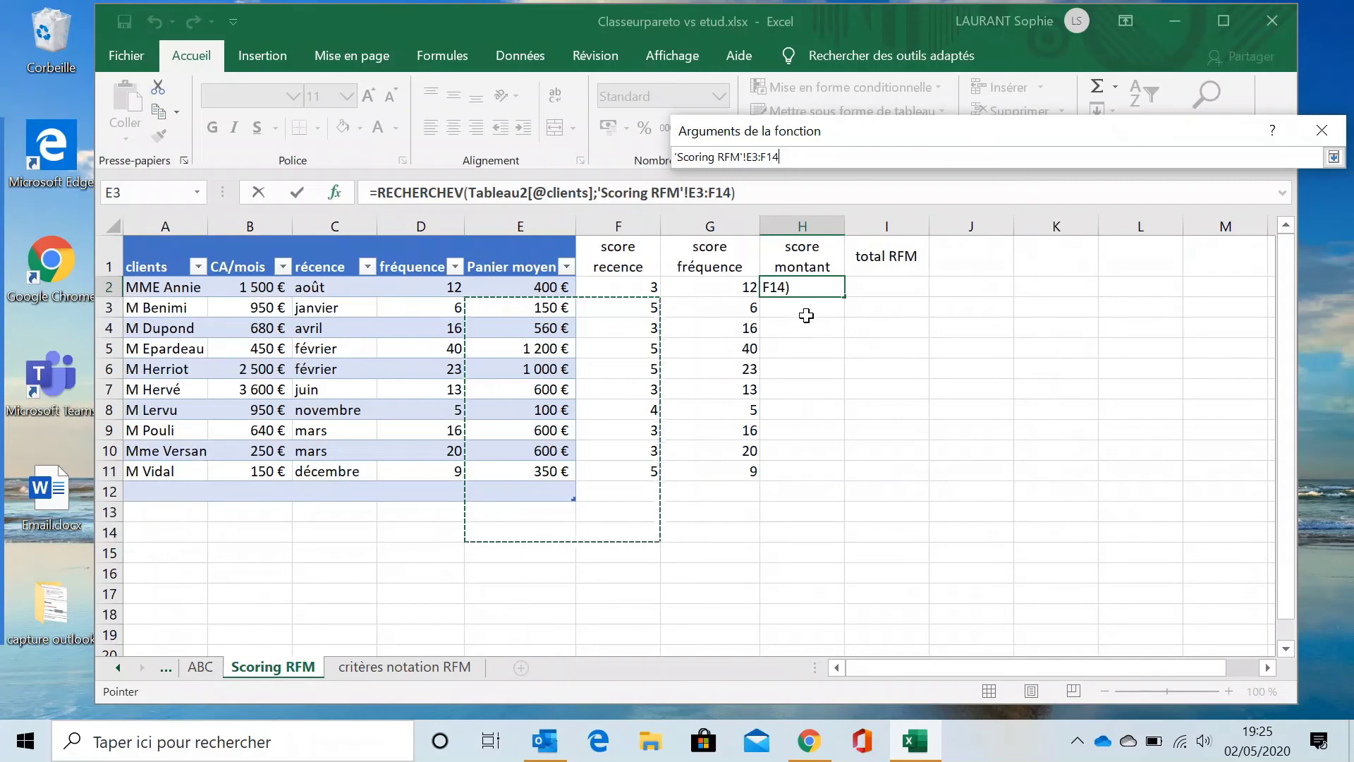
click(390, 668)
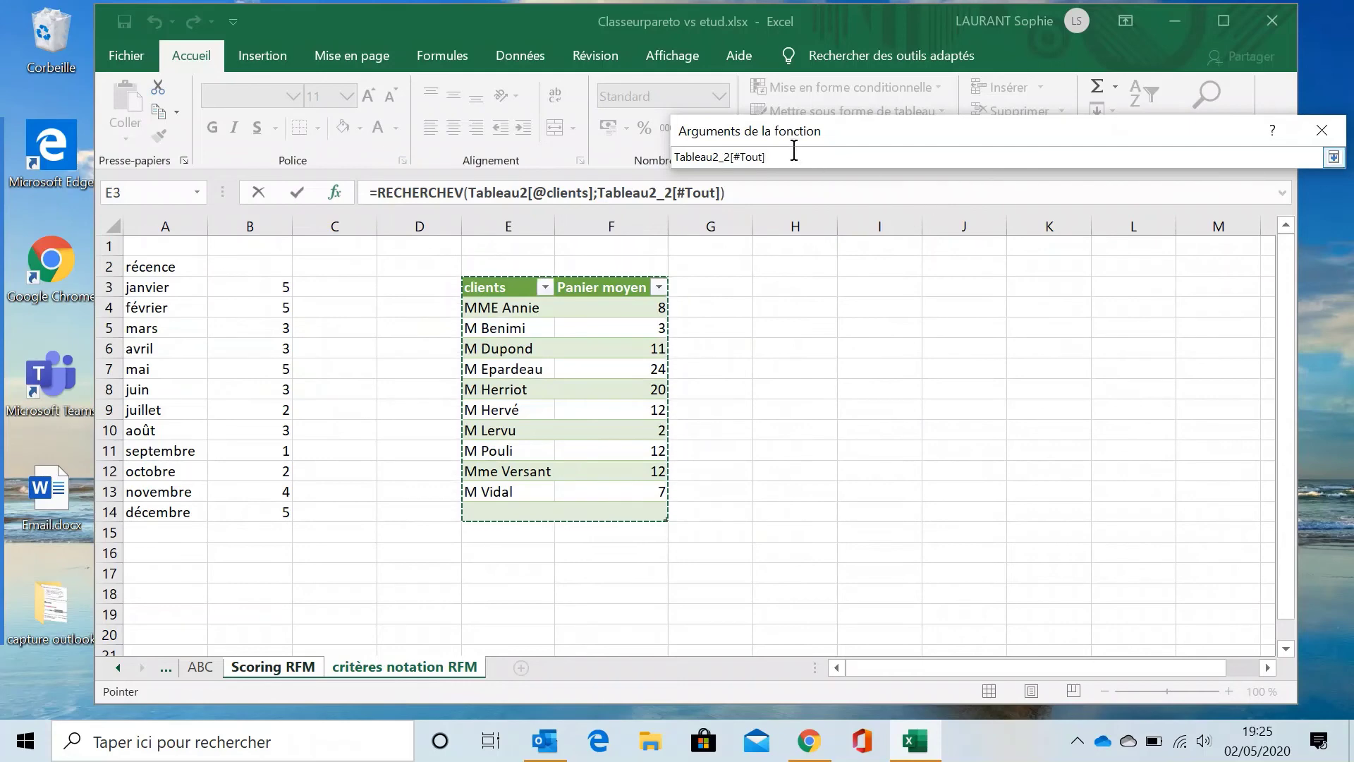
drag(769, 156, 685, 157)
key(BackSpace)
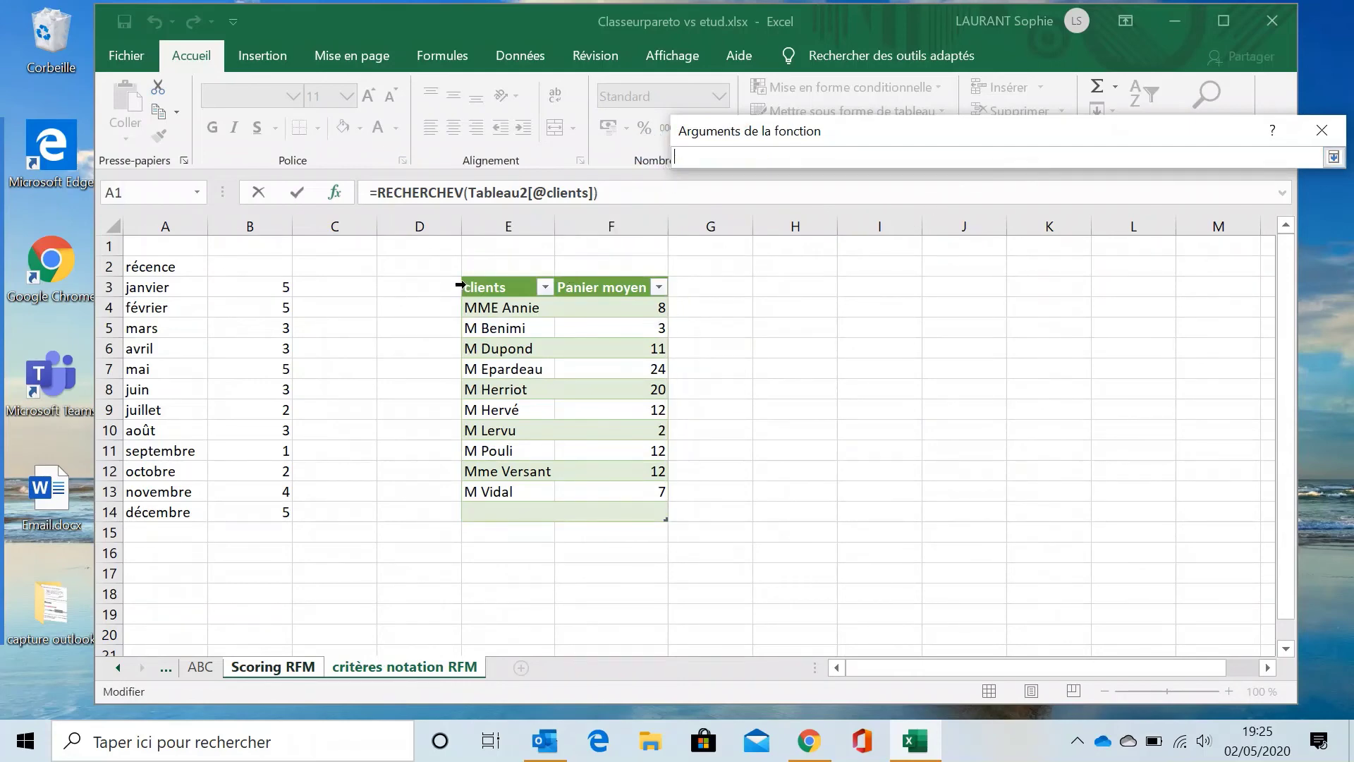
drag(471, 285, 582, 518)
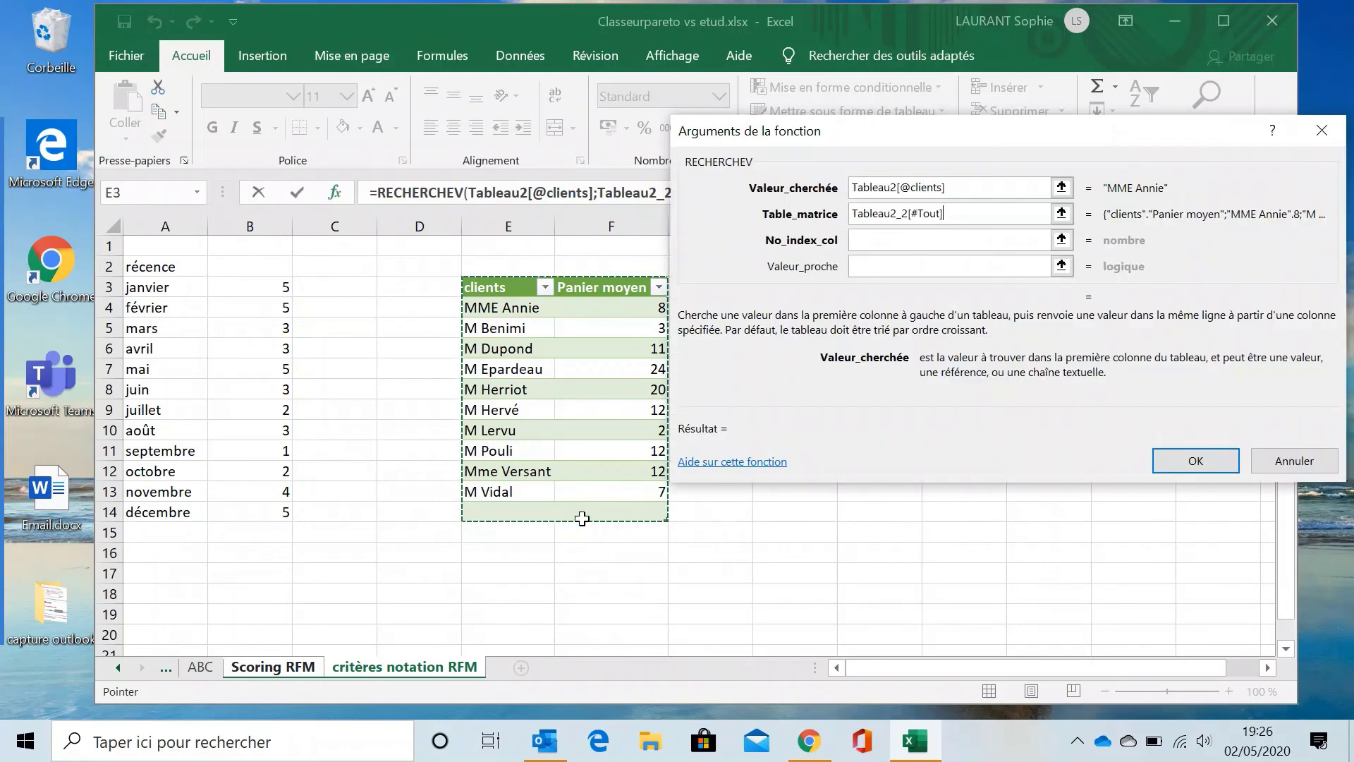
Set the lookup's column index to 2 and the match type to FAUX, and insert the function
click(887, 240)
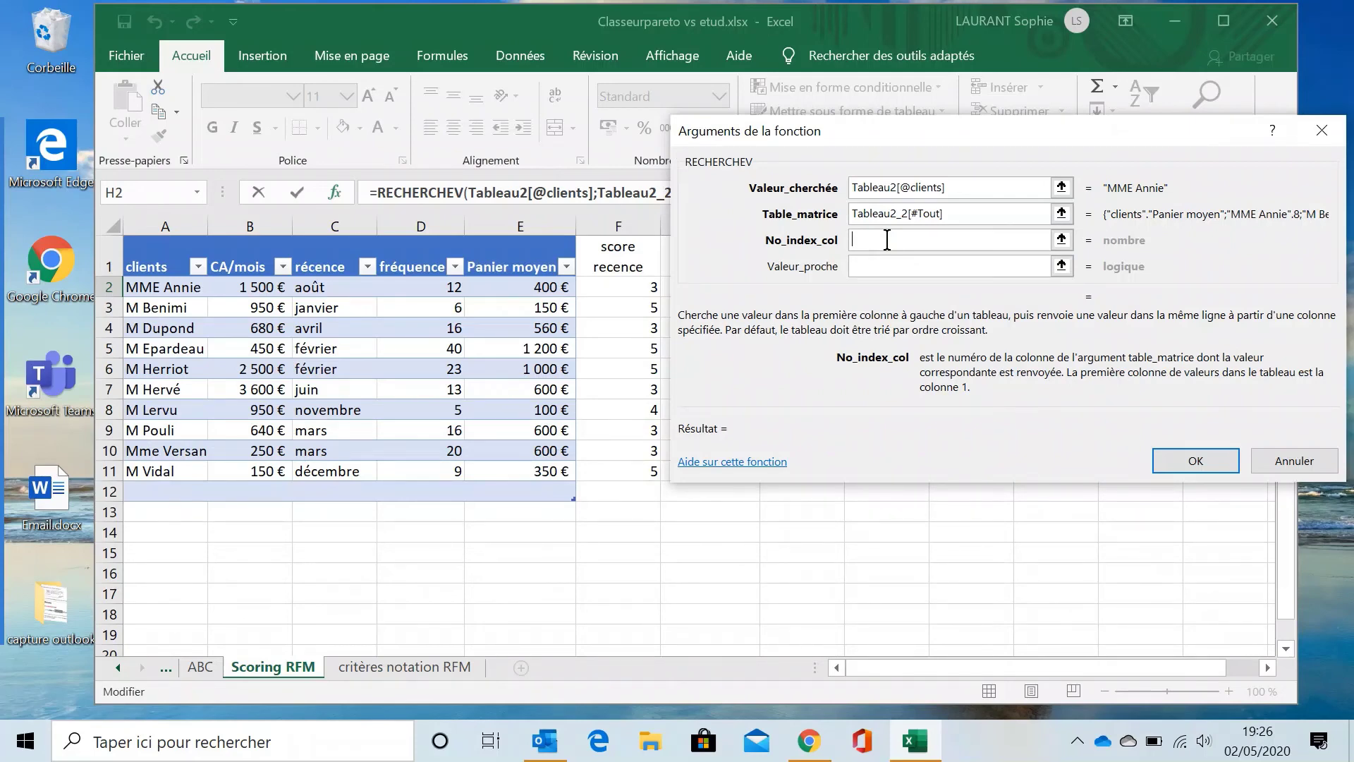
text(2)
click(887, 268)
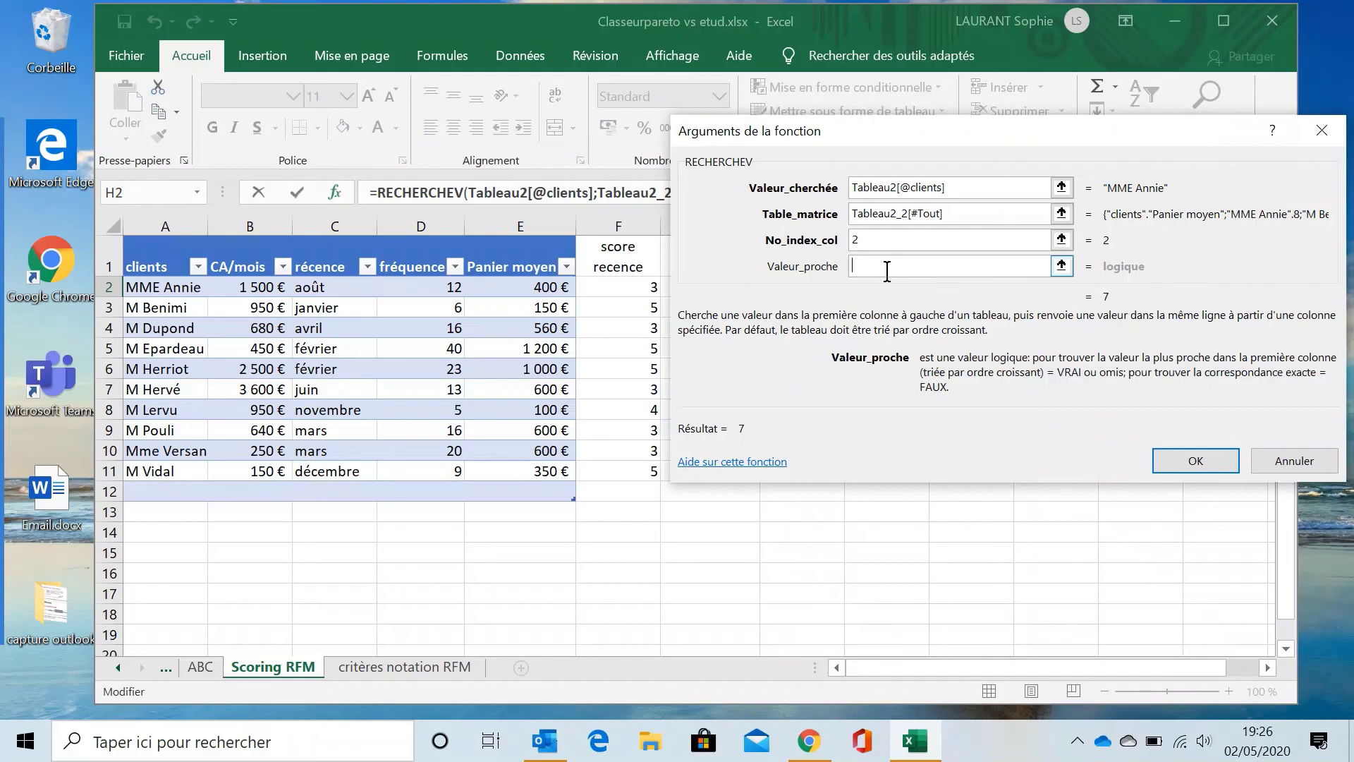
text(faux)
click(1213, 464)
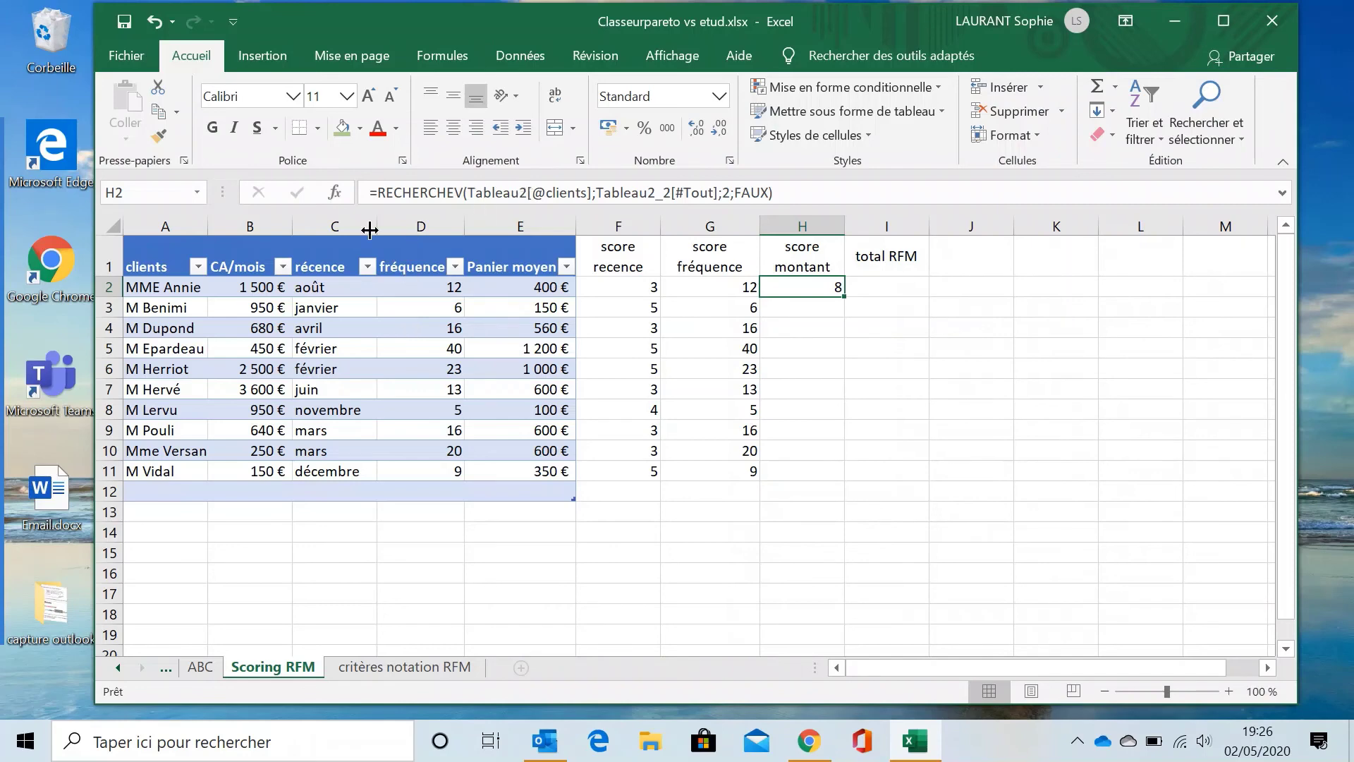
Enclose the RECHERCHEV formula in H2 in parentheses, multiply it by 3, and copy it down to H11
click(378, 193)
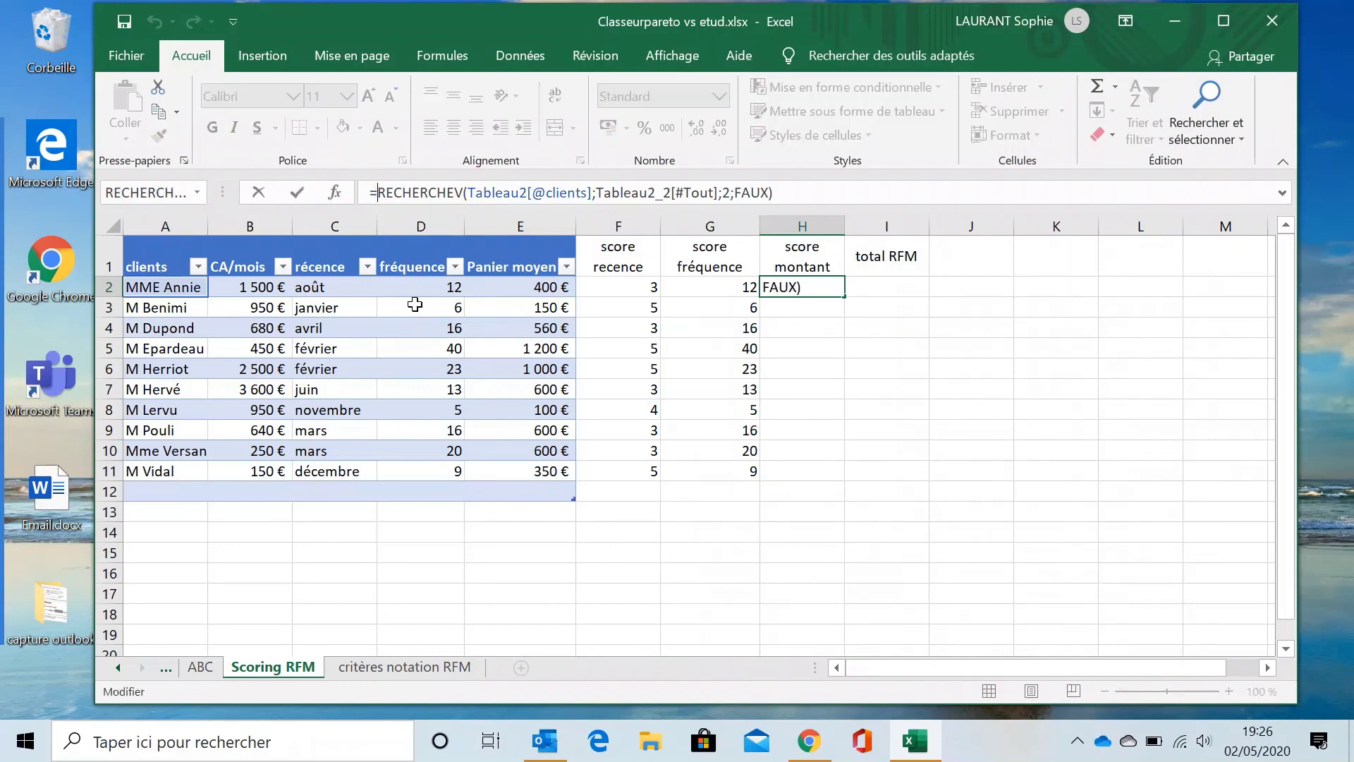
text(()
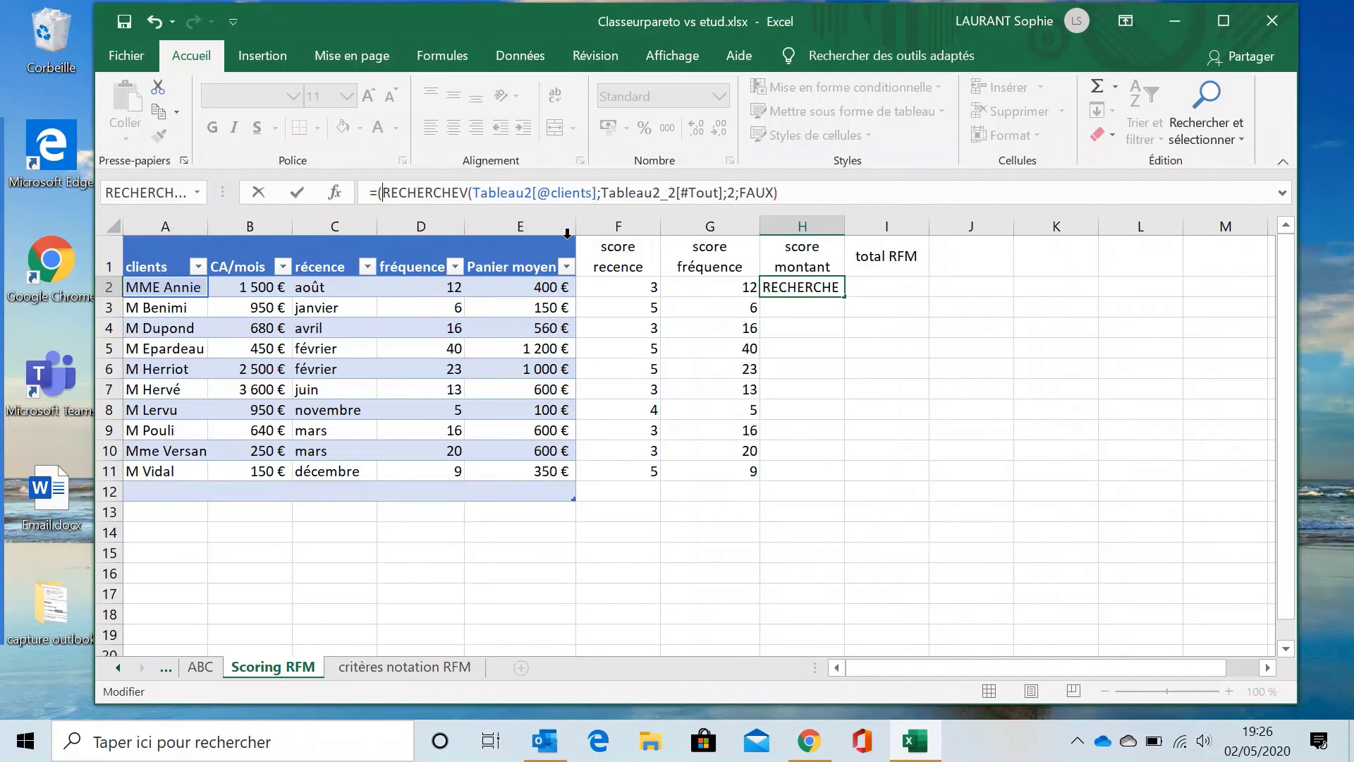
click(829, 193)
text()*3)
key(Return)
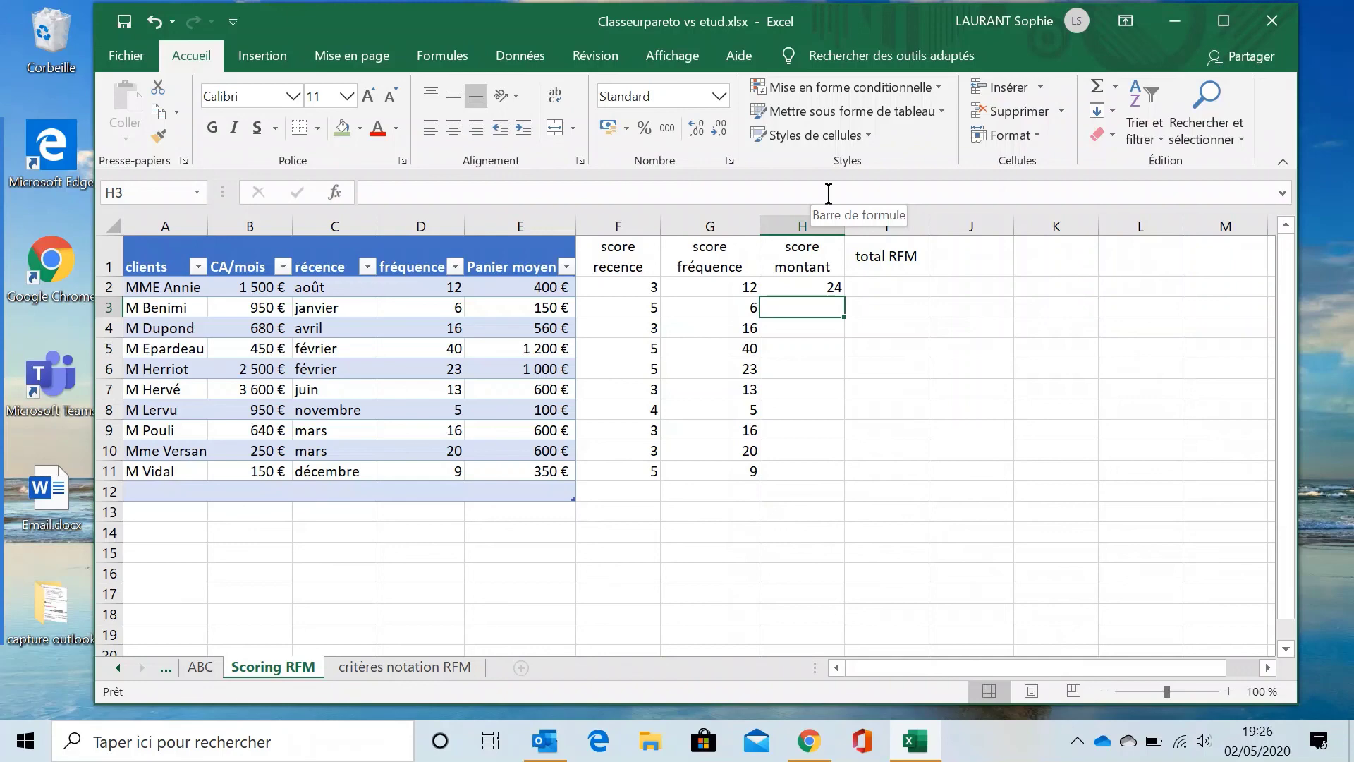
click(834, 283)
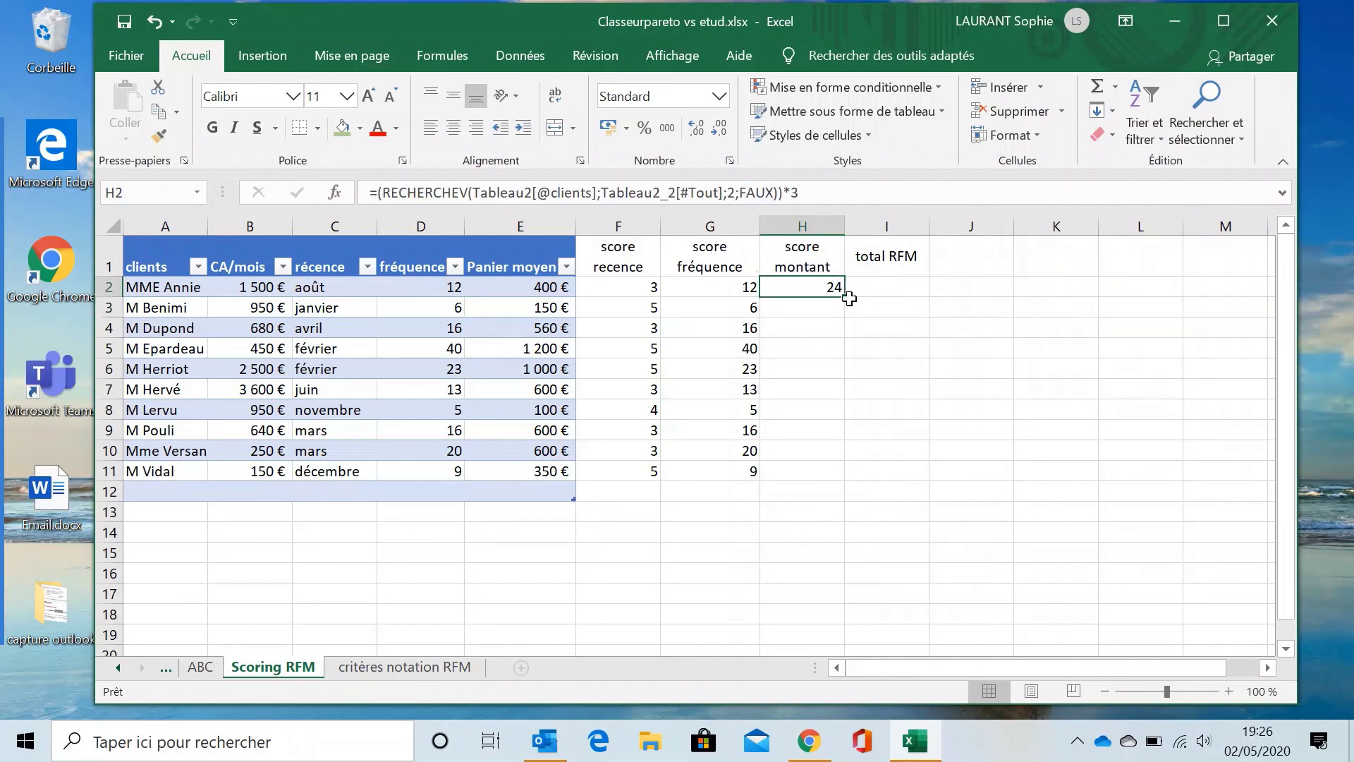
drag(844, 297, 829, 479)
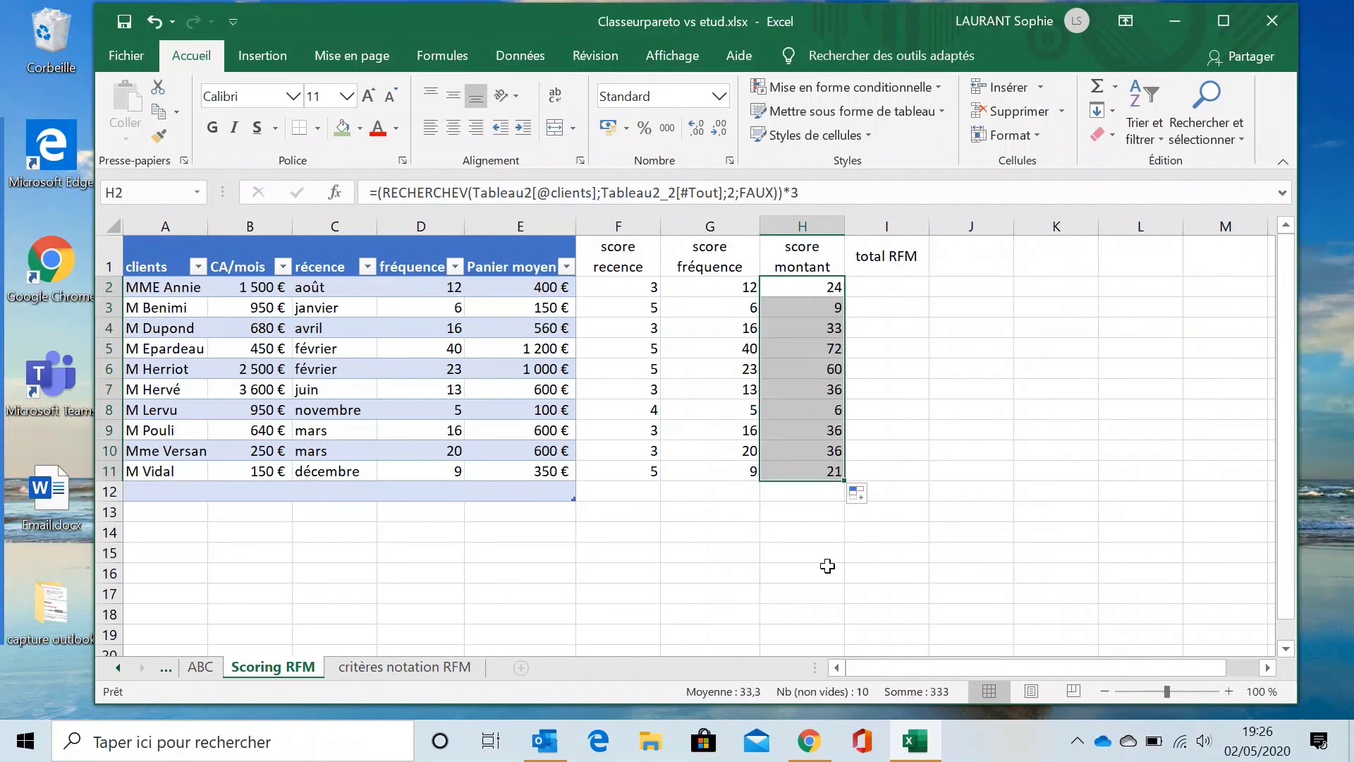
Sum the three scores F2:H2 in cell I2 under total RFM and copy the formula down to I11
click(901, 282)
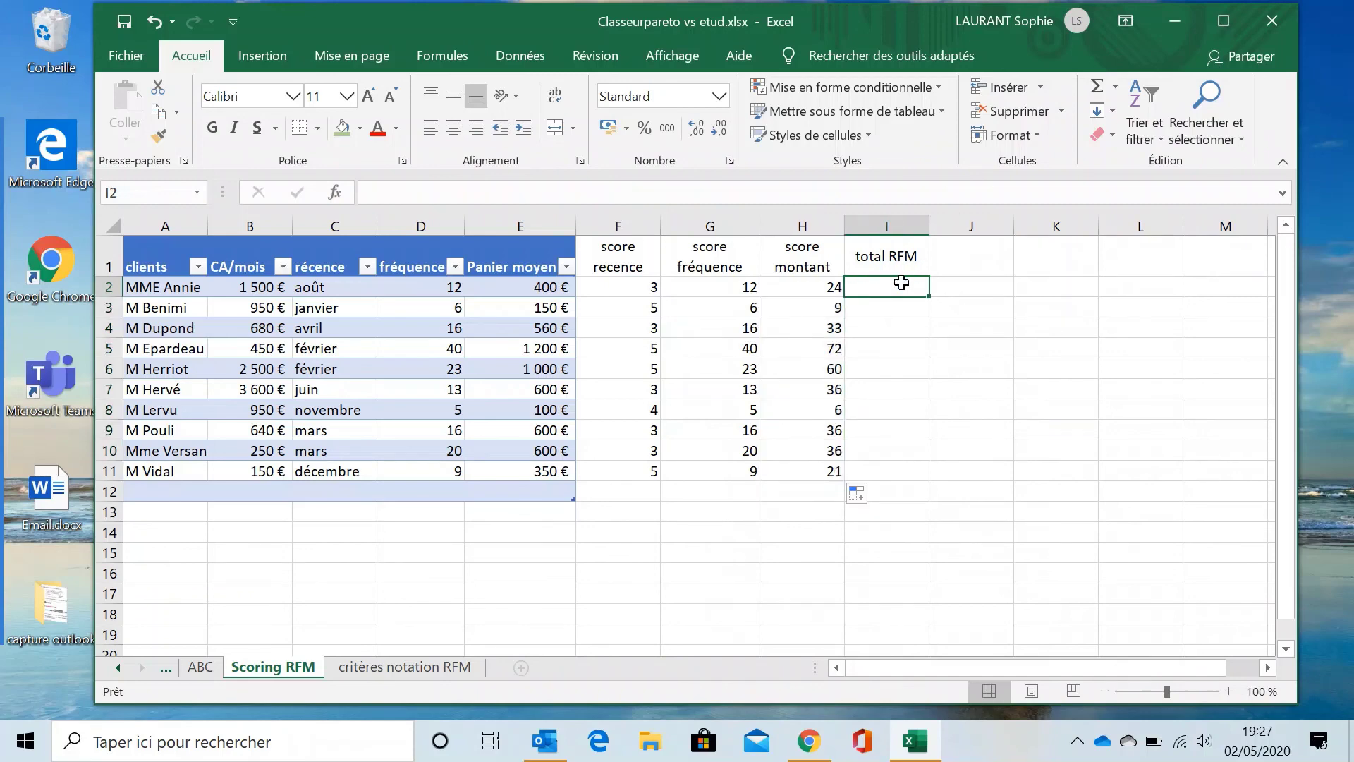
click(1097, 86)
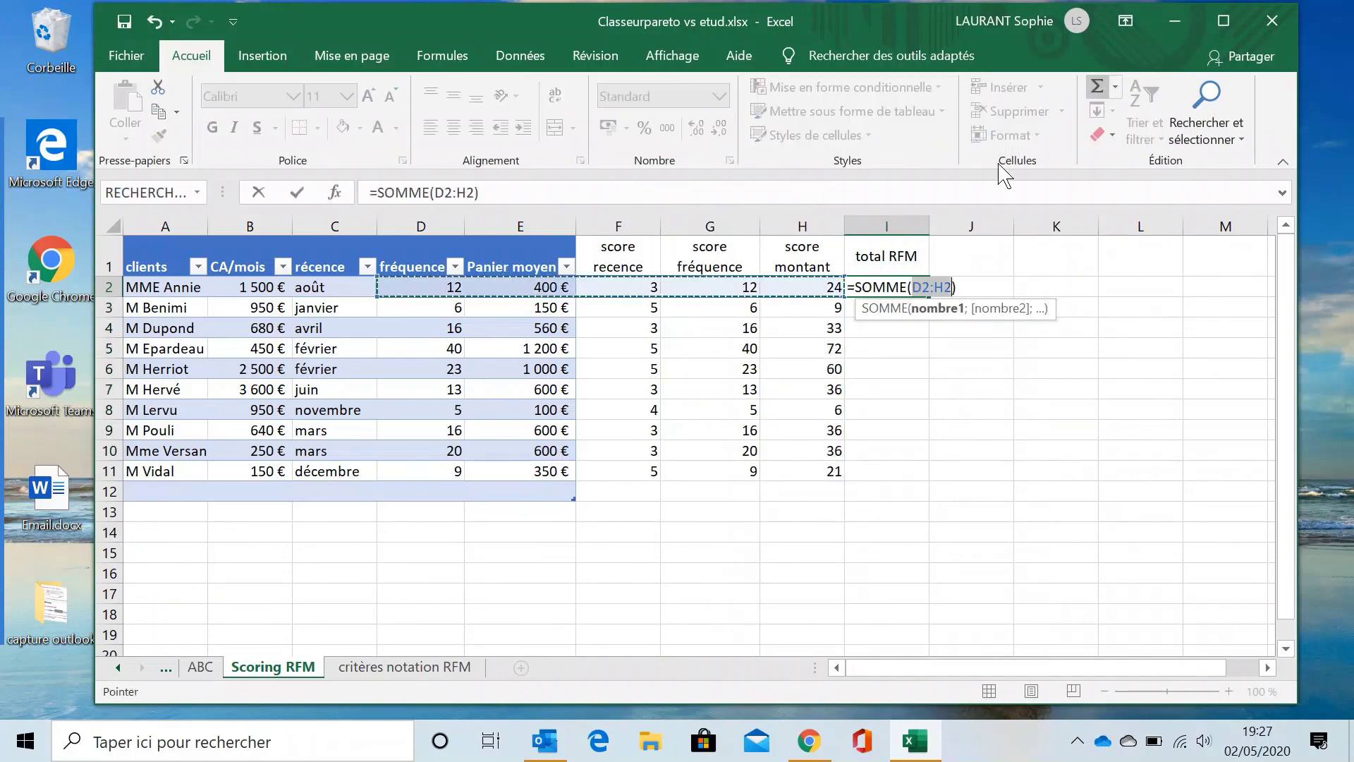
drag(615, 286, 780, 289)
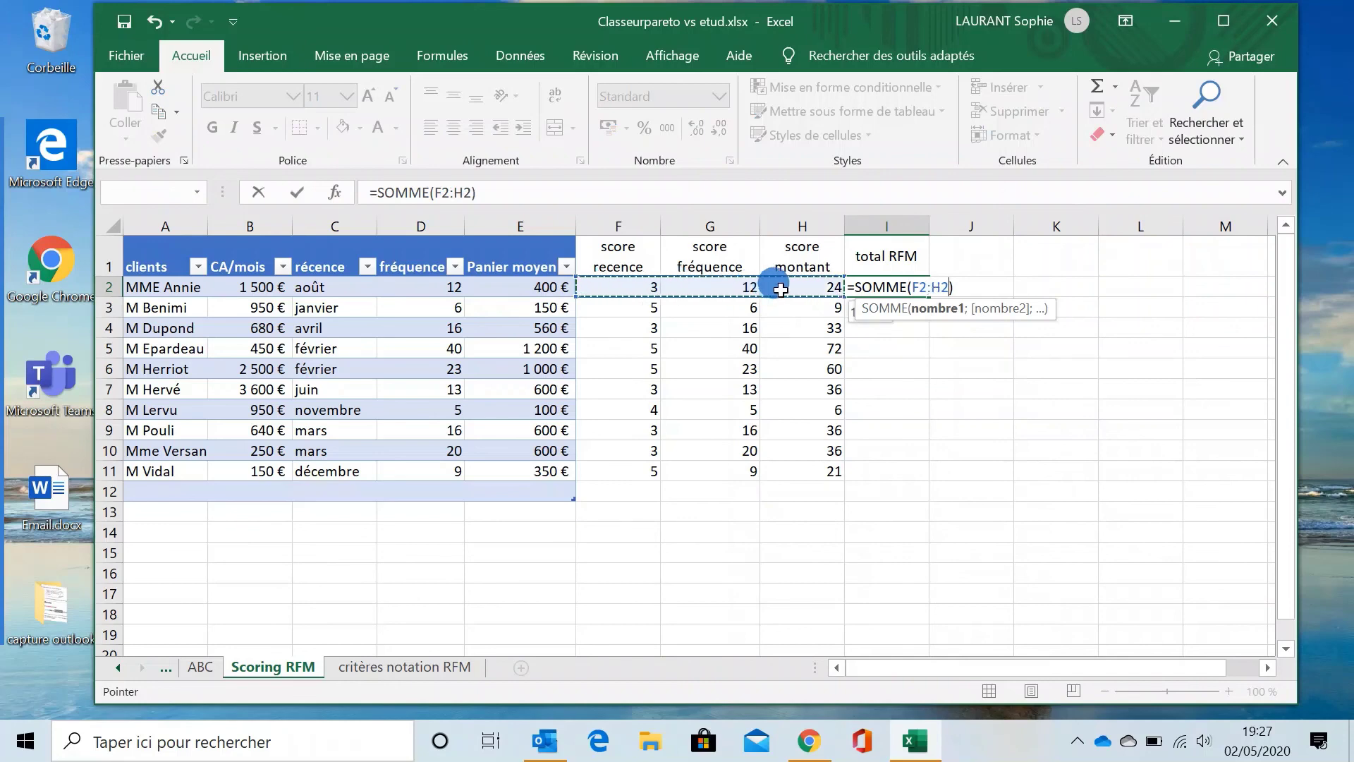
key(Return)
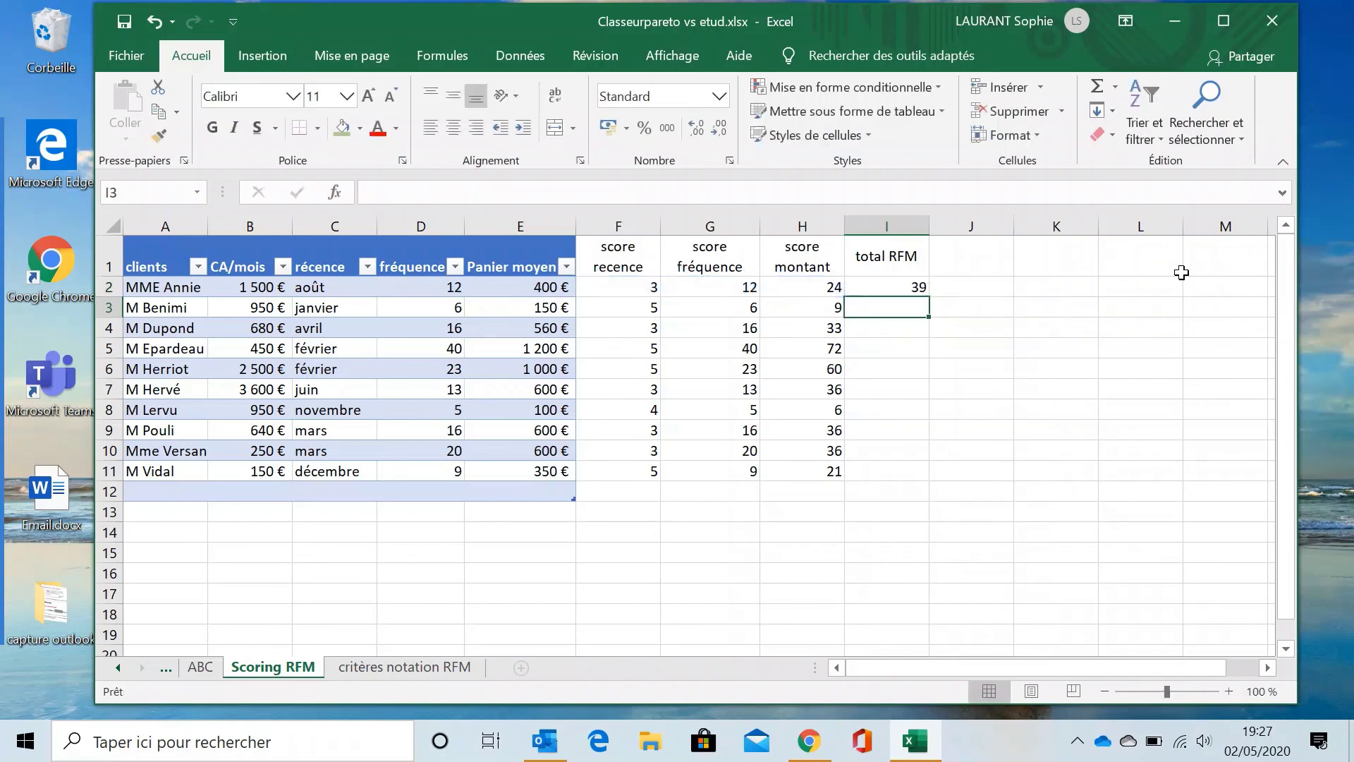
click(878, 286)
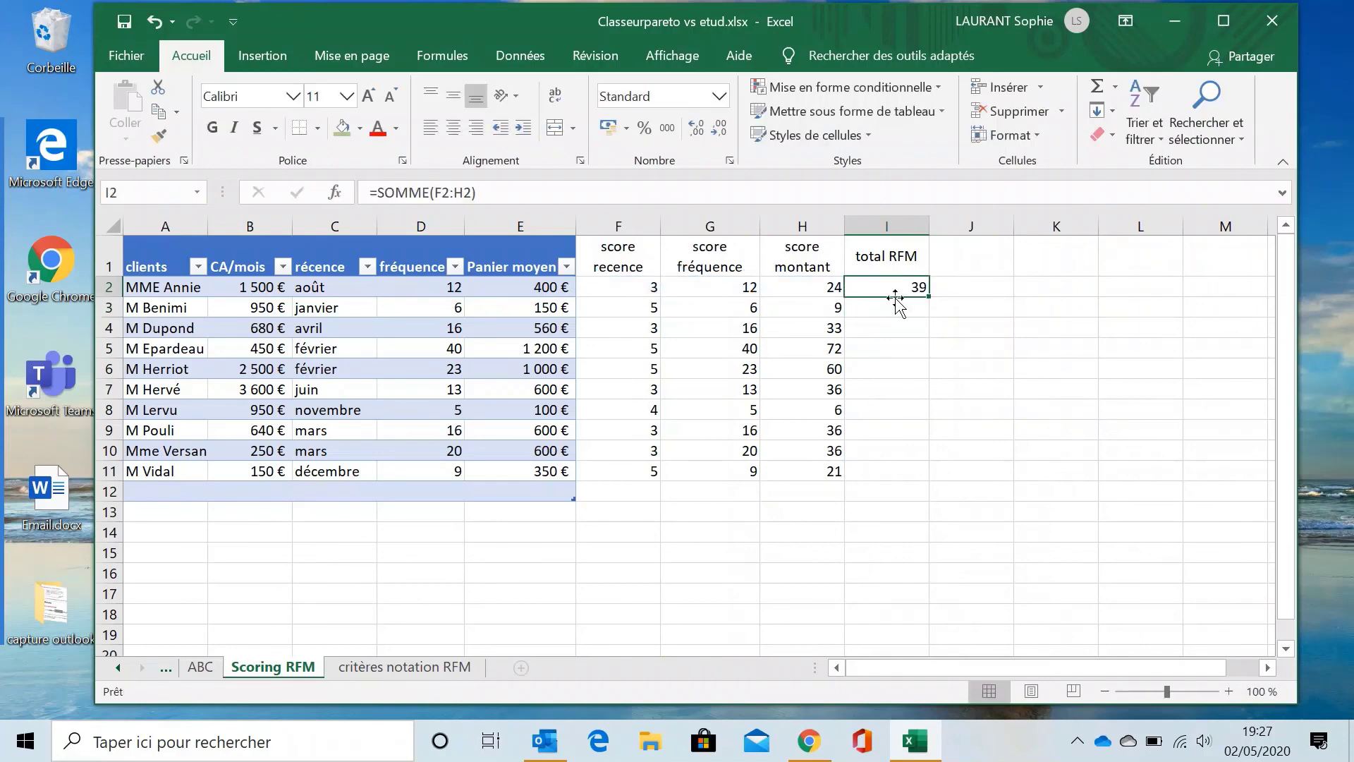
drag(928, 296, 912, 487)
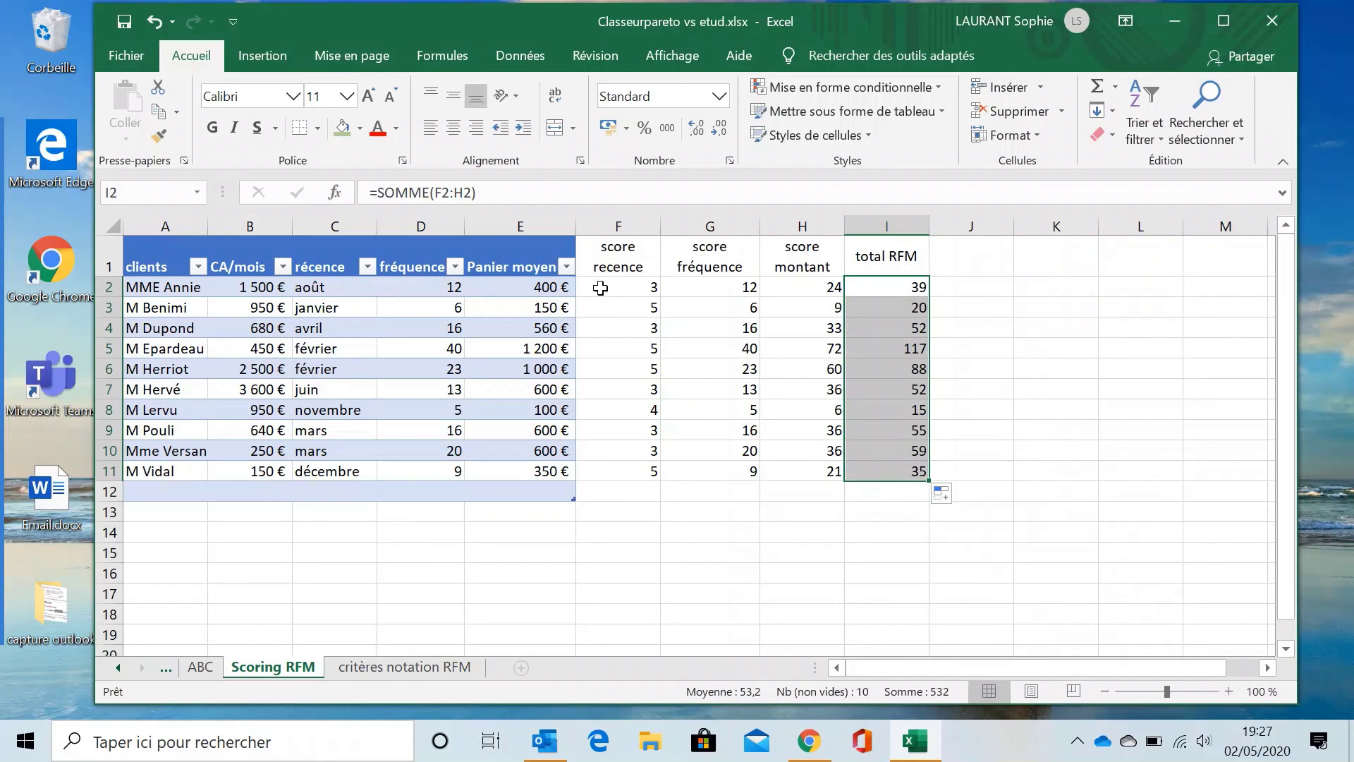
click(1006, 492)
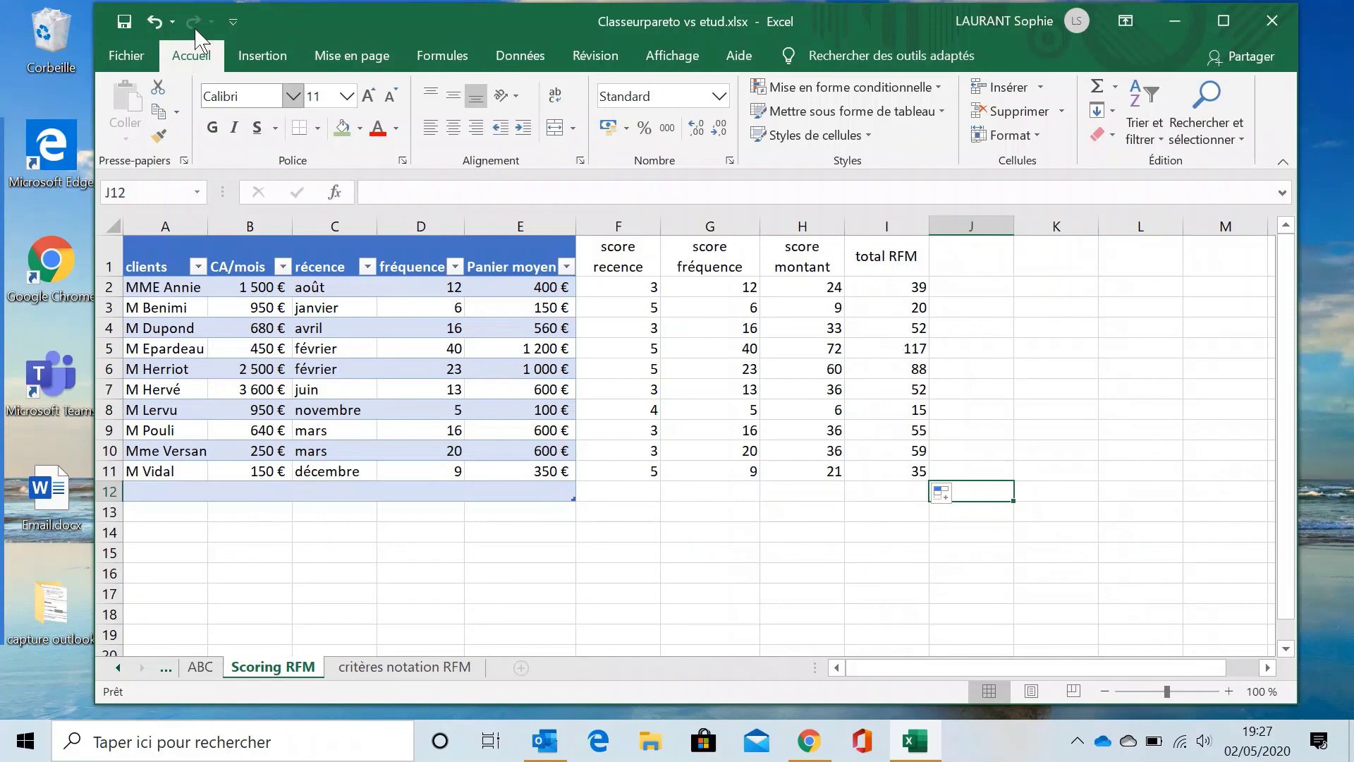
mouse_move(30, 180)
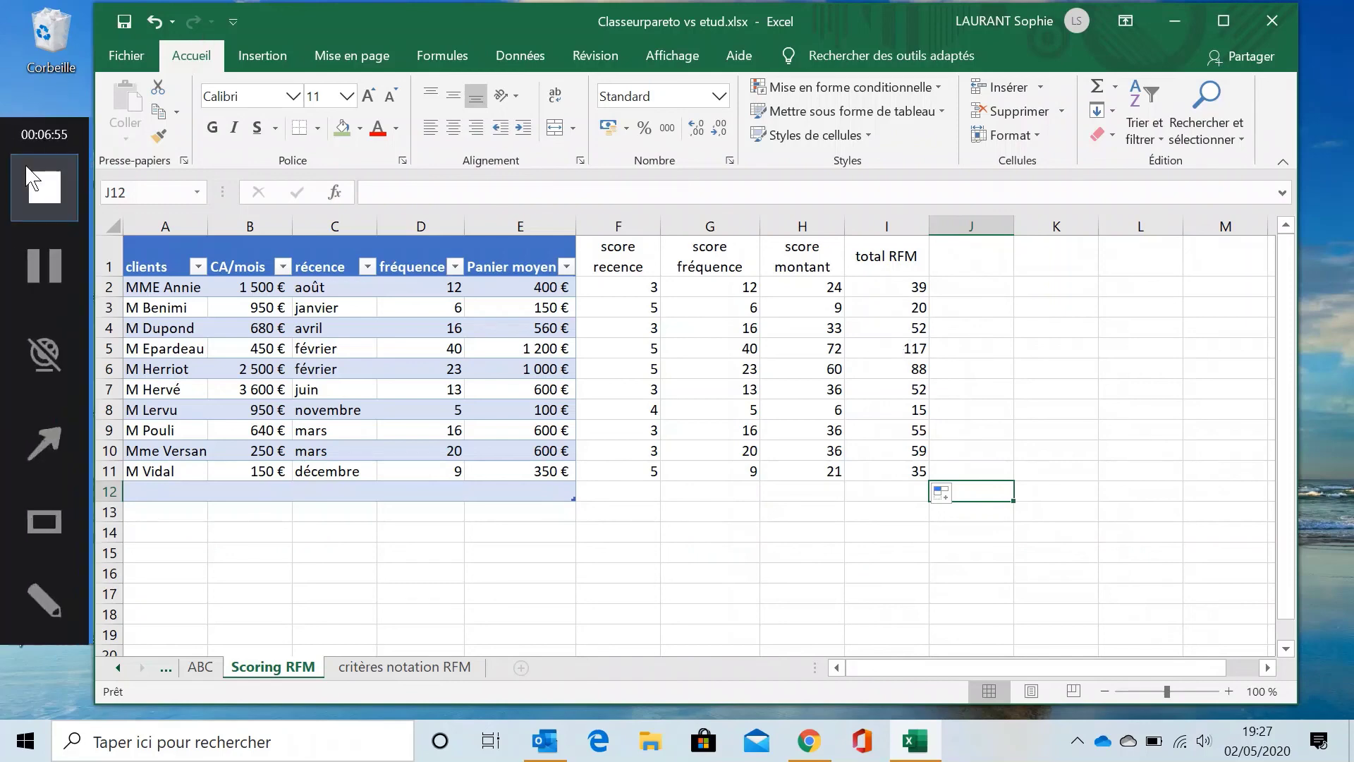